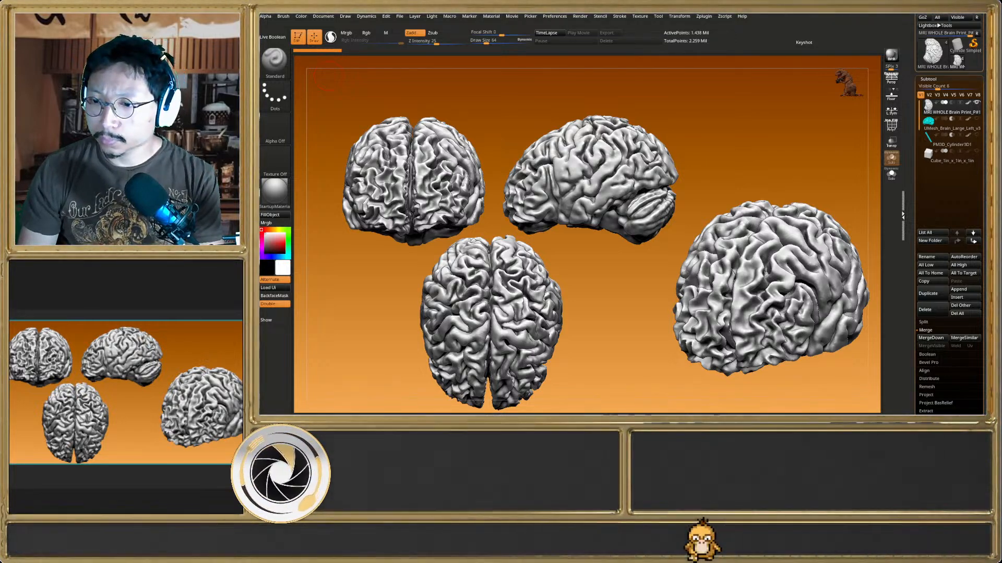
Clear the brain copies dropped on the canvas and centre the editable brain model in the view
key(ctrl+n)
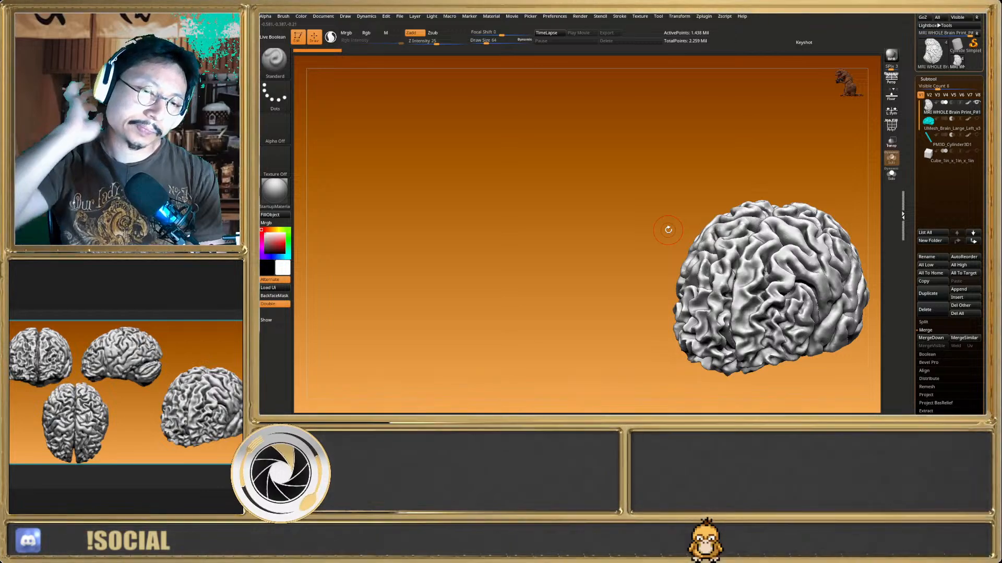
key(shift+f)
alt+drag(673, 230, 505, 177)
key(shift+f)
mouse_move(771, 280)
mouse_down()
mouse_move(691, 227)
mouse_move(697, 191)
mouse_move(673, 224)
mouse_move(679, 285)
mouse_move(671, 267)
mouse_move(661, 344)
mouse_up()
key(shift+f)
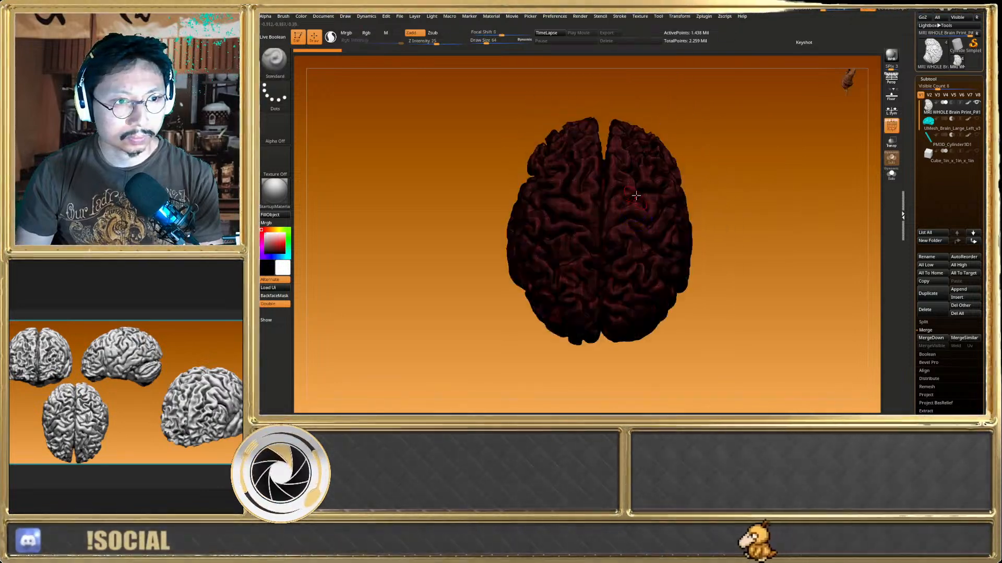
Examine the whole brain model's folds and central split from above and from the front
scroll(636, 194, up, 5)
key(shift+f)
scroll(639, 219, down, 5)
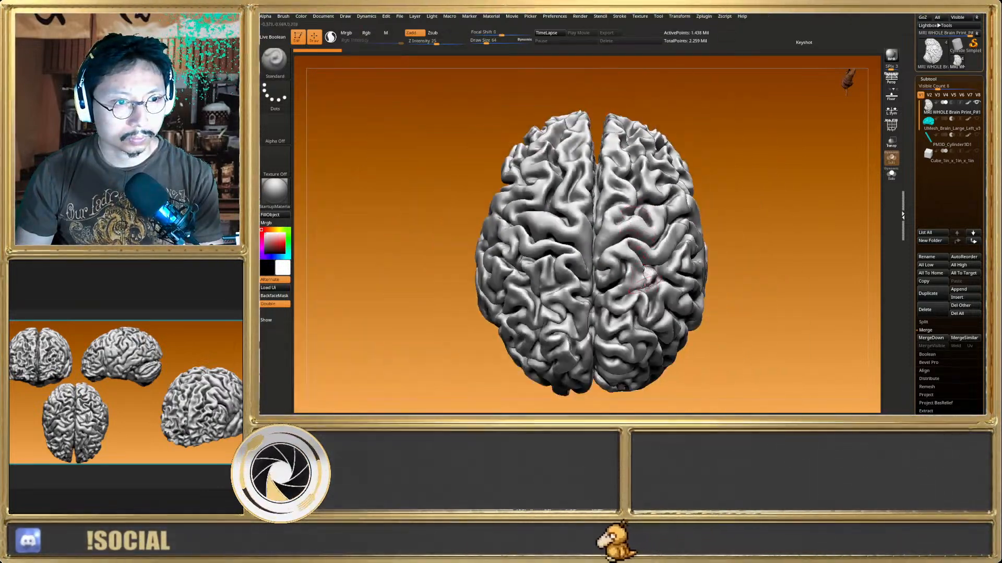
alt+right_drag(648, 296, 646, 256)
right_drag(620, 313, 620, 264)
alt+right_drag(717, 263, 508, 265)
mouse_move(634, 273)
right_down()
mouse_move(629, 216)
mouse_move(634, 256)
right_up()
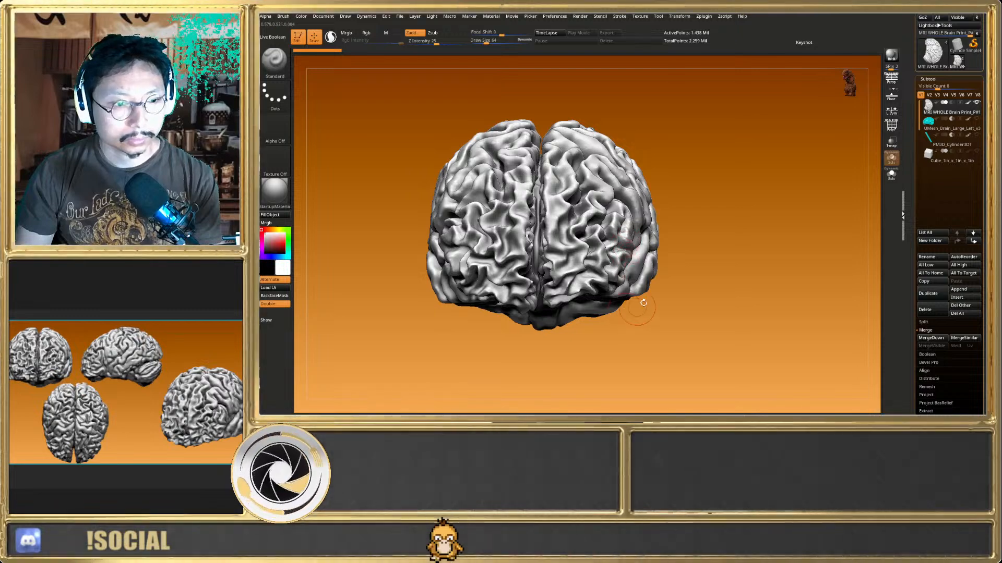
key(ctrl)
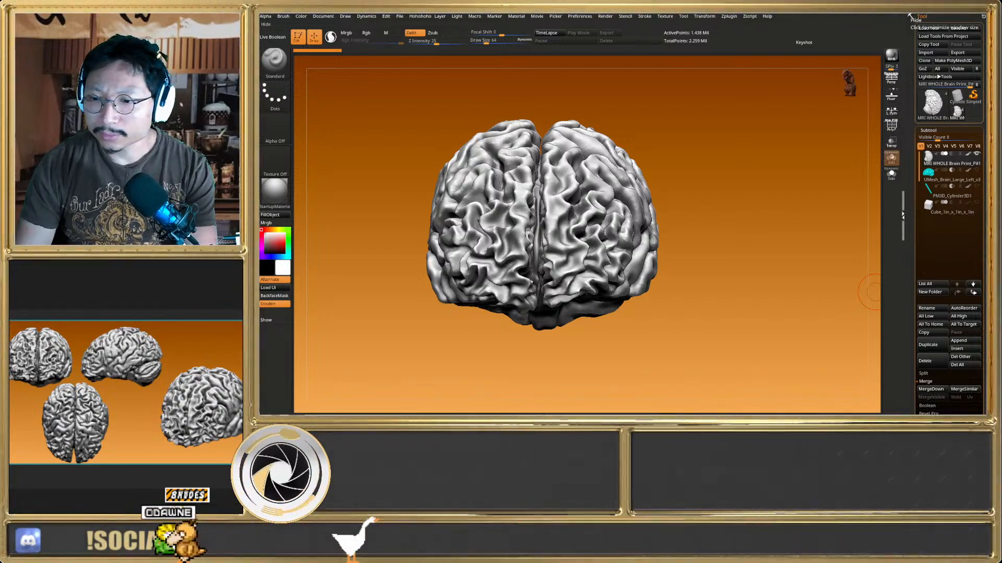
Compare the brain model with the reference views by examining its sides, underside and top
scroll(120, 405, up, 3)
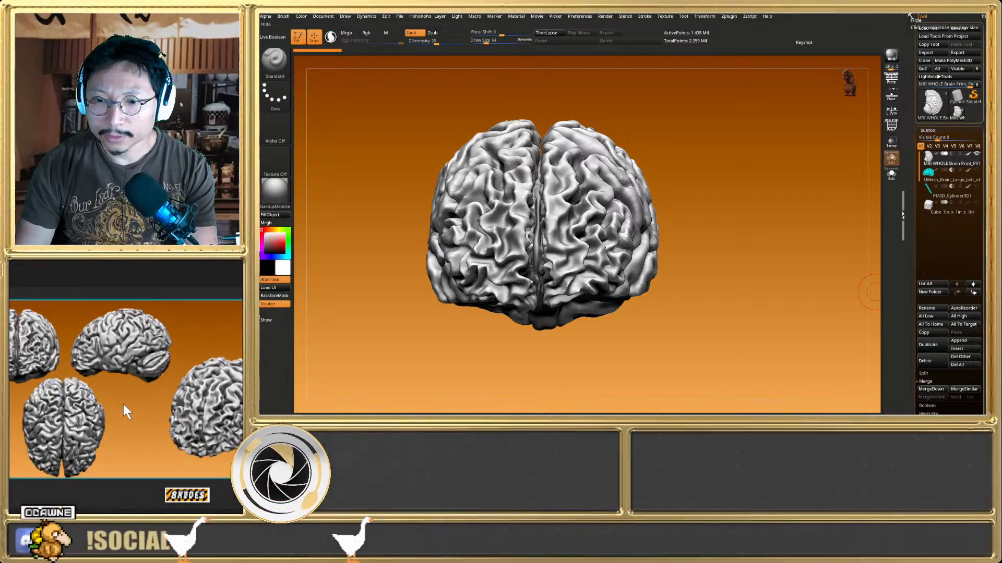
scroll(123, 405, down, 3)
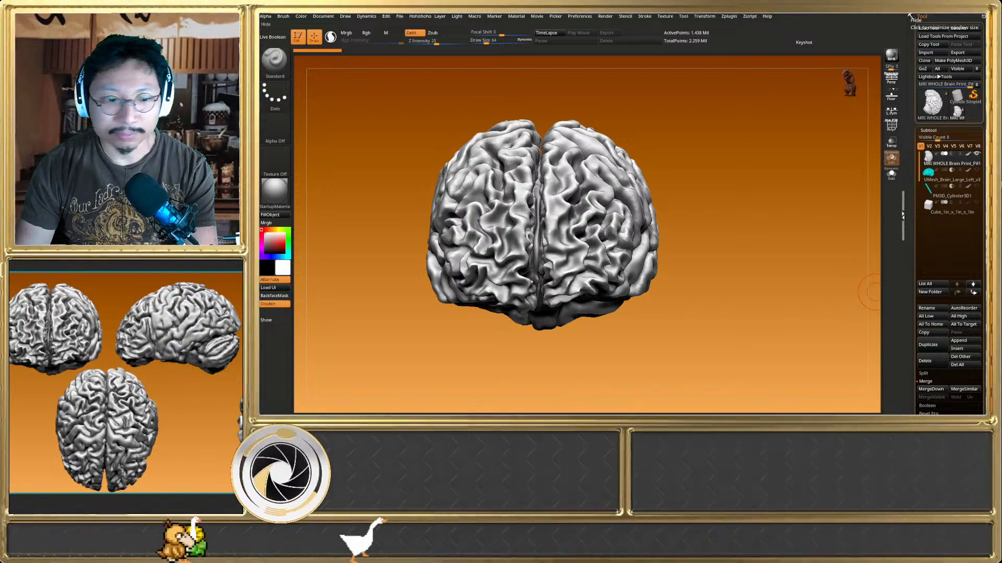
drag(793, 292, 619, 293)
alt+drag(729, 290, 687, 275)
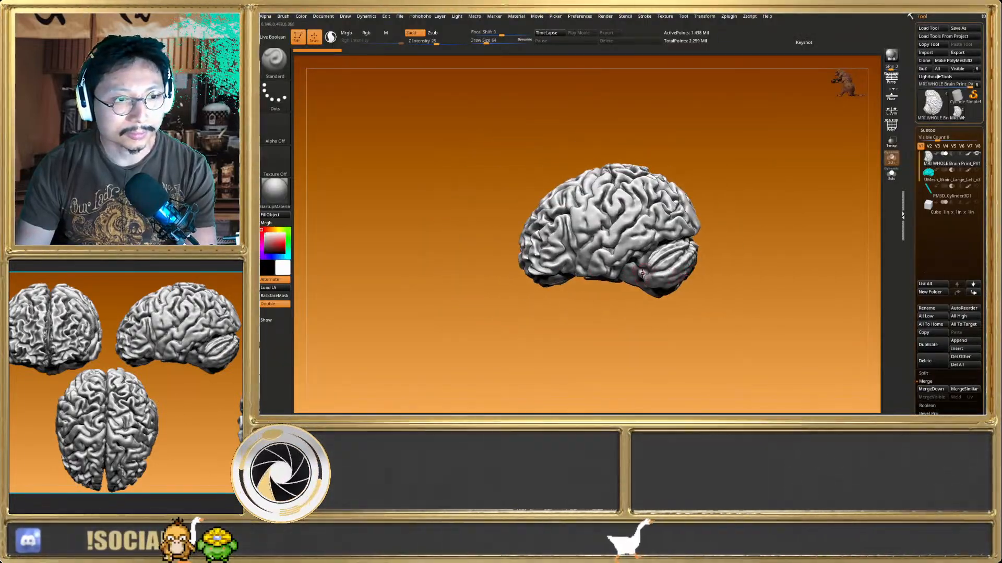
drag(576, 285, 684, 290)
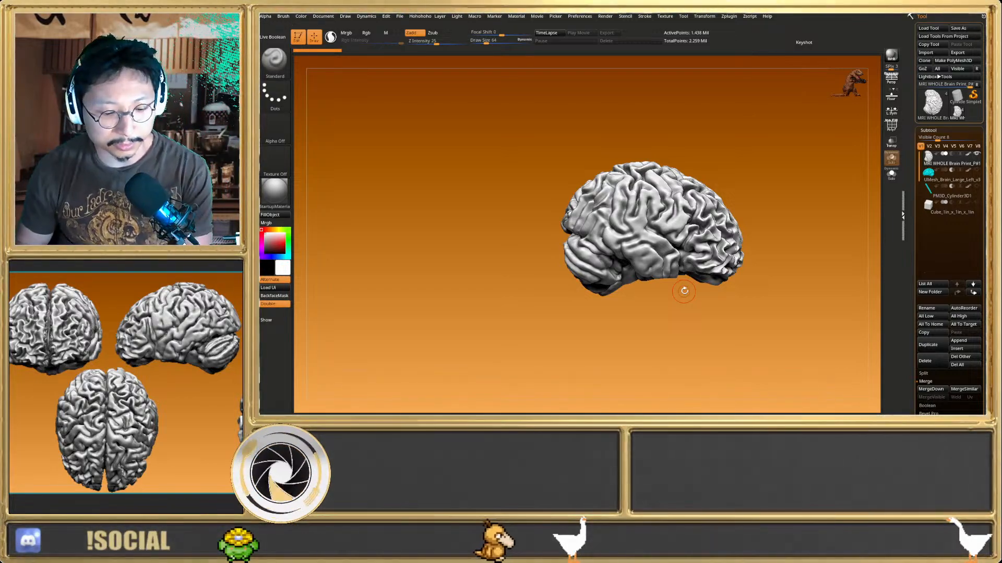
drag(750, 254, 731, 194)
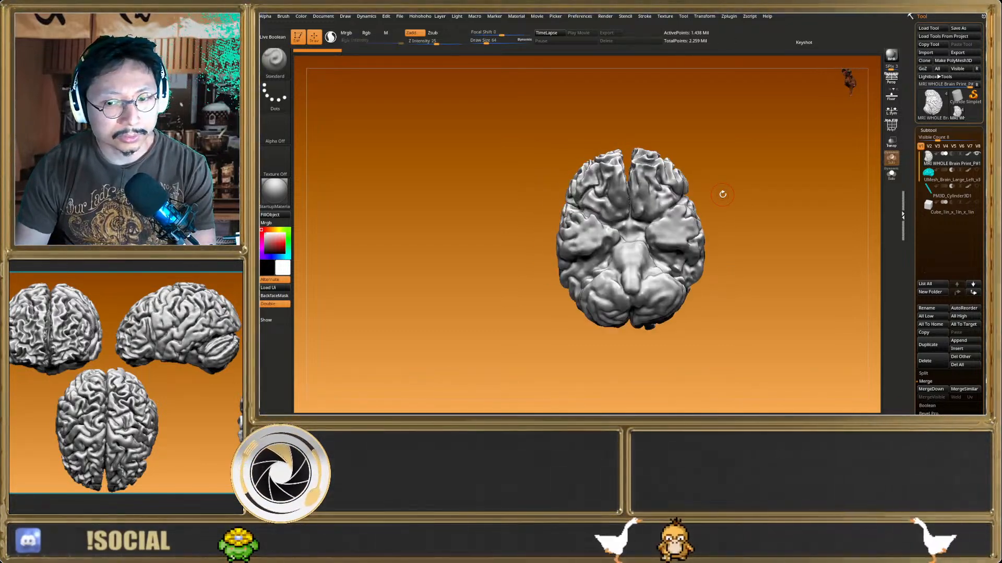
drag(676, 173, 672, 275)
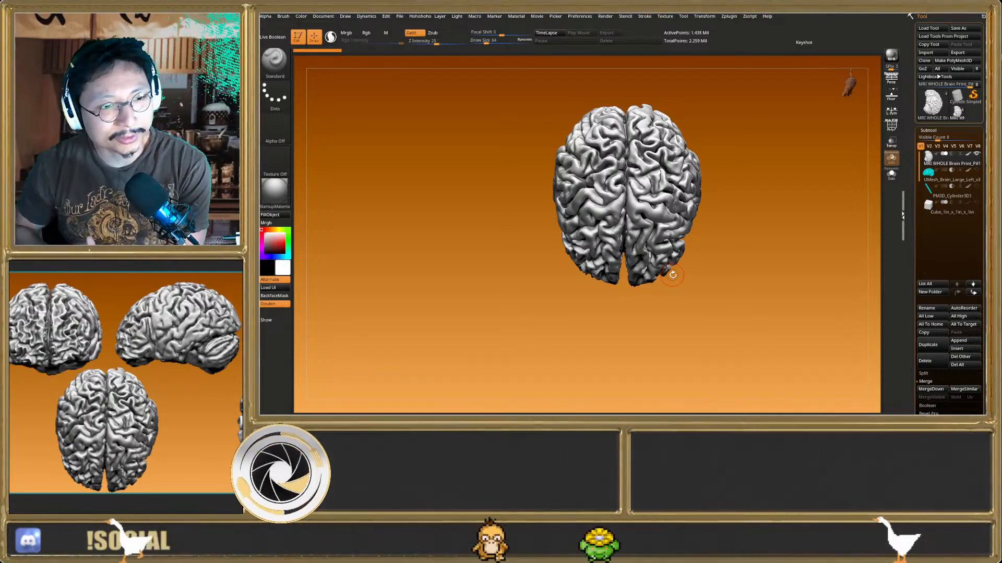
Set the brush draw size to about 116
key(s)
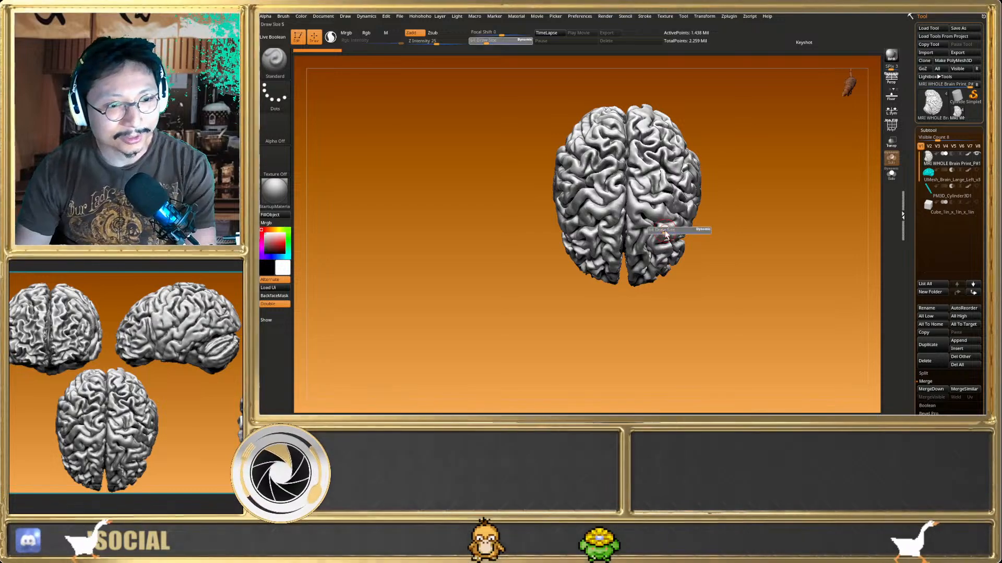
drag(662, 230, 671, 230)
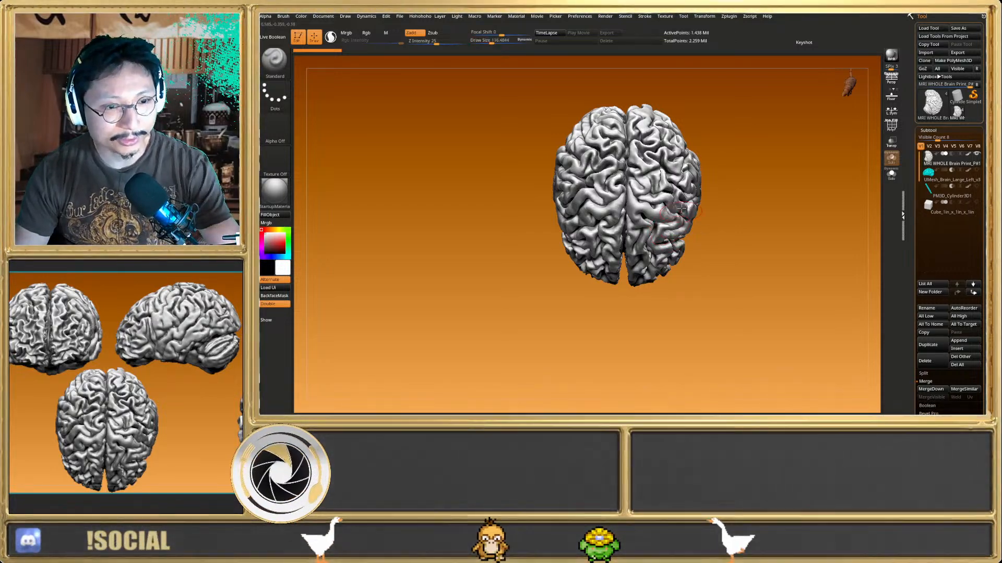
mouse_move(690, 223)
right_down()
mouse_move(693, 180)
mouse_move(704, 230)
mouse_move(677, 231)
right_up()
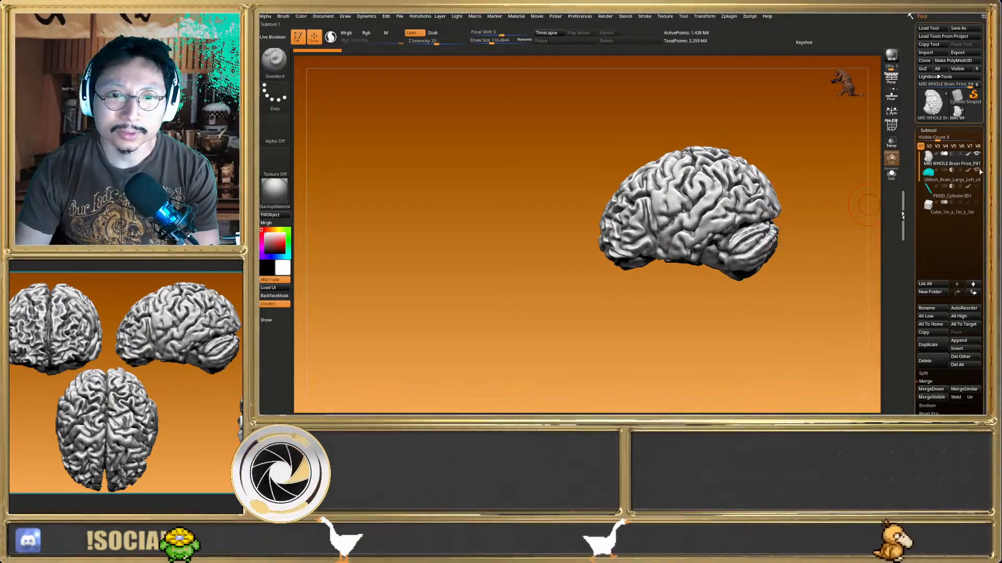
Show the PM3D_Cylinder3D1 subtool and select the Cube_1in_x_1in_x_1in subtool, briefly isolating it with Solo
click(976, 186)
right_drag(663, 203, 751, 261)
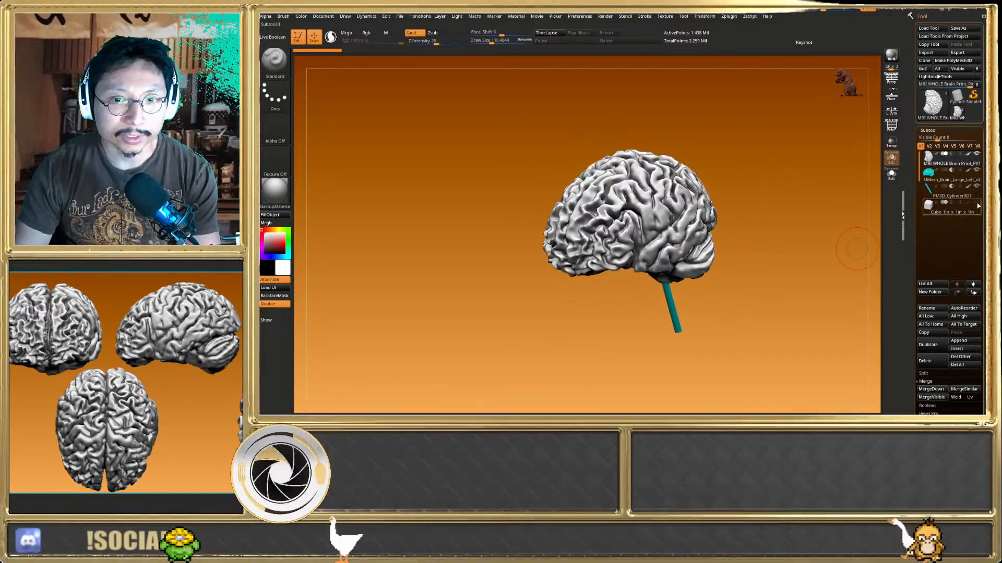
click(939, 211)
click(891, 175)
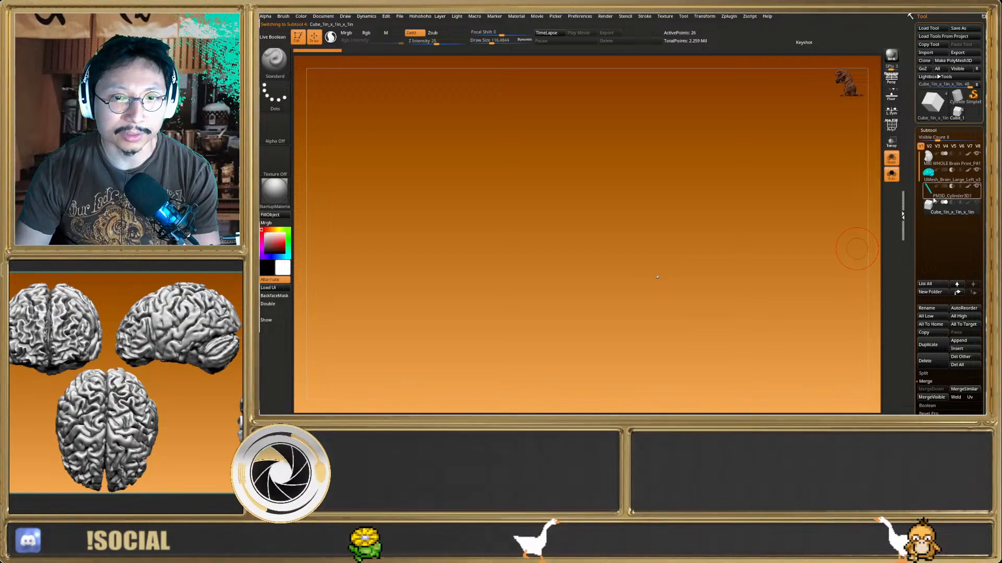
click(891, 176)
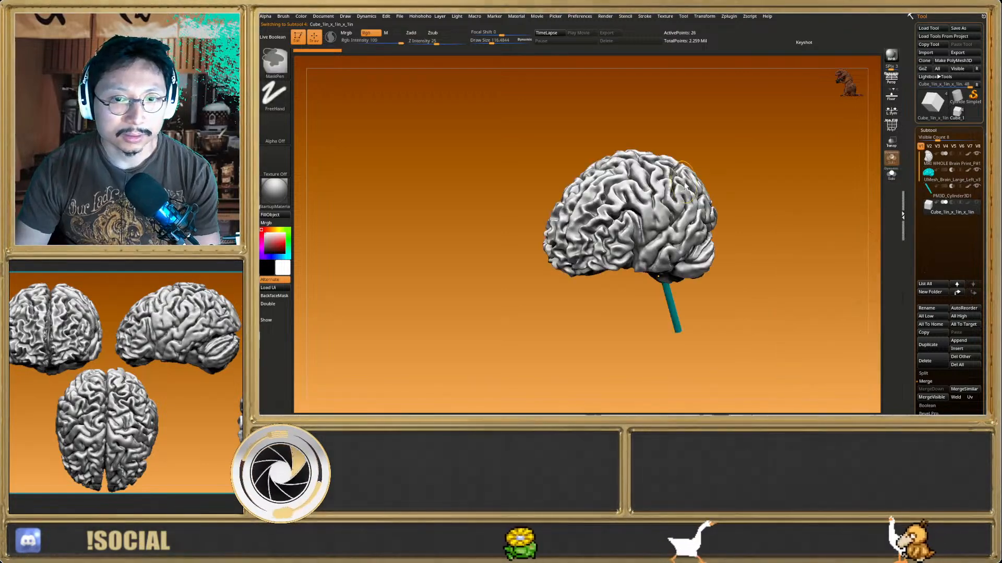
Add a new 1 mm cube subtool with the 1 Unit Helper and turn on Live Boolean
key(space)
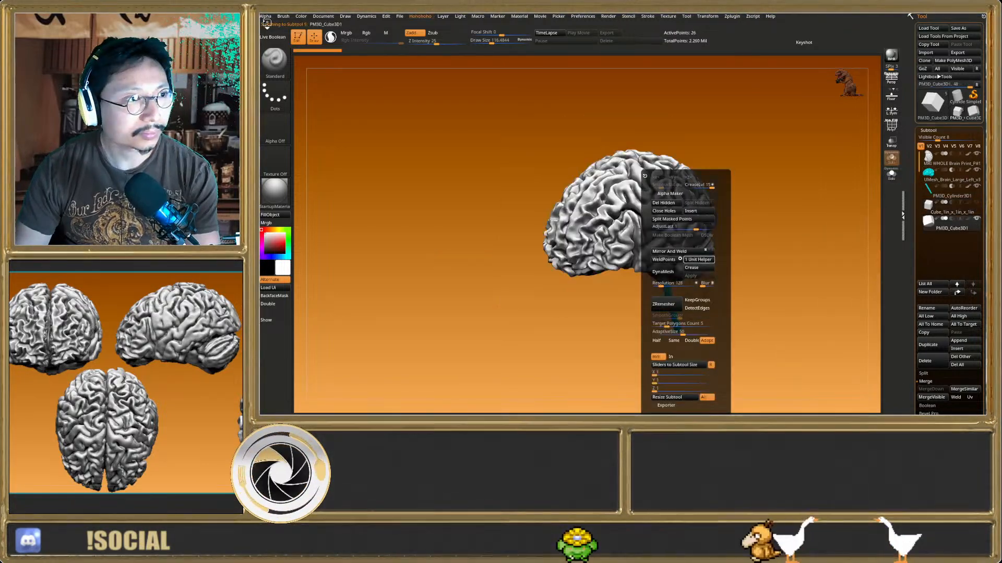
click(273, 37)
key(w)
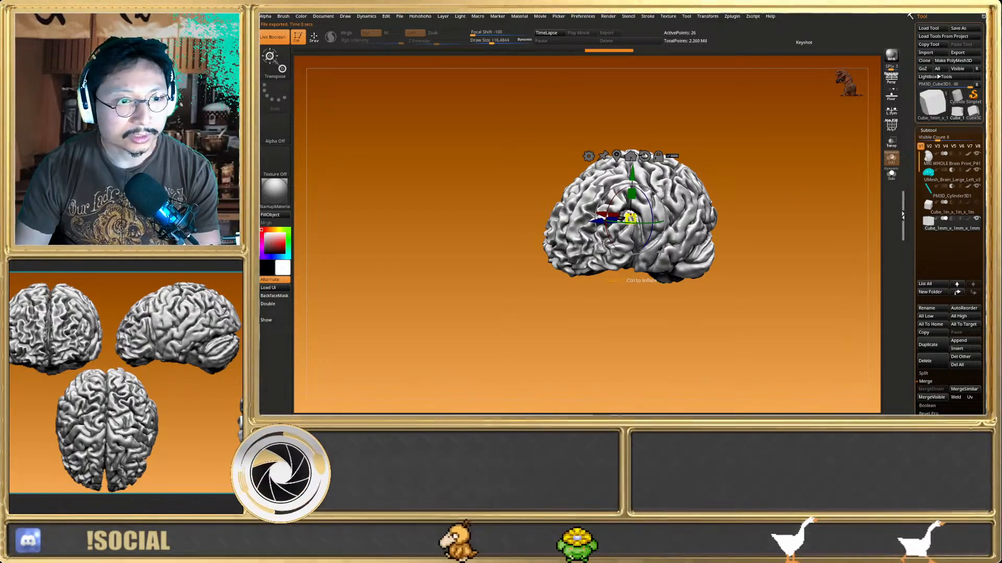
Enlarge the 1 mm cube over the brain and set it to subtract from the other subtools
drag(631, 219, 673, 216)
click(951, 219)
right_drag(680, 218, 640, 239)
drag(631, 200, 596, 189)
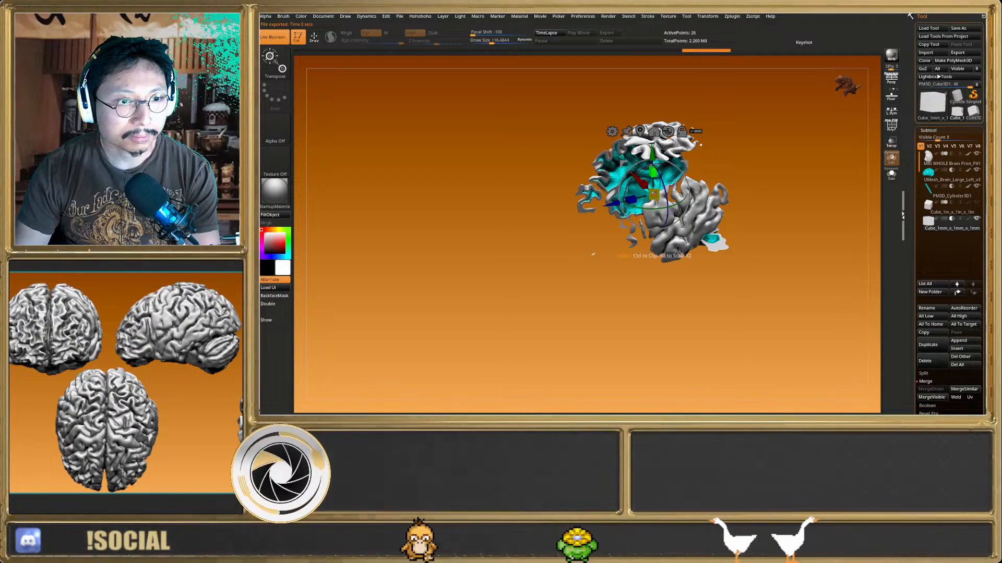
Raise and widen the subtracting cube so it cuts away the whole upper part of the brain
drag(652, 156, 652, 110)
right_drag(652, 110, 659, 144)
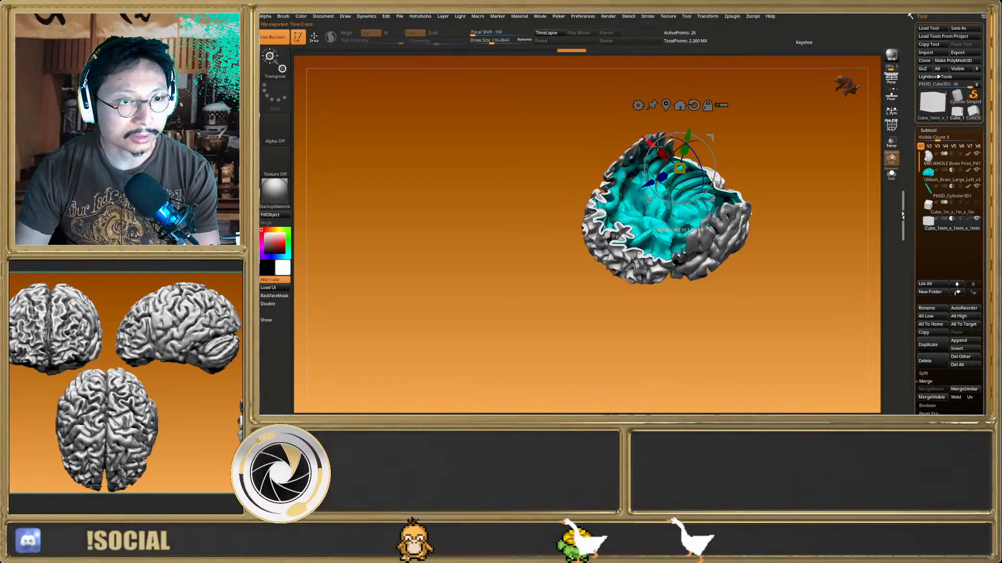
drag(662, 153, 548, 97)
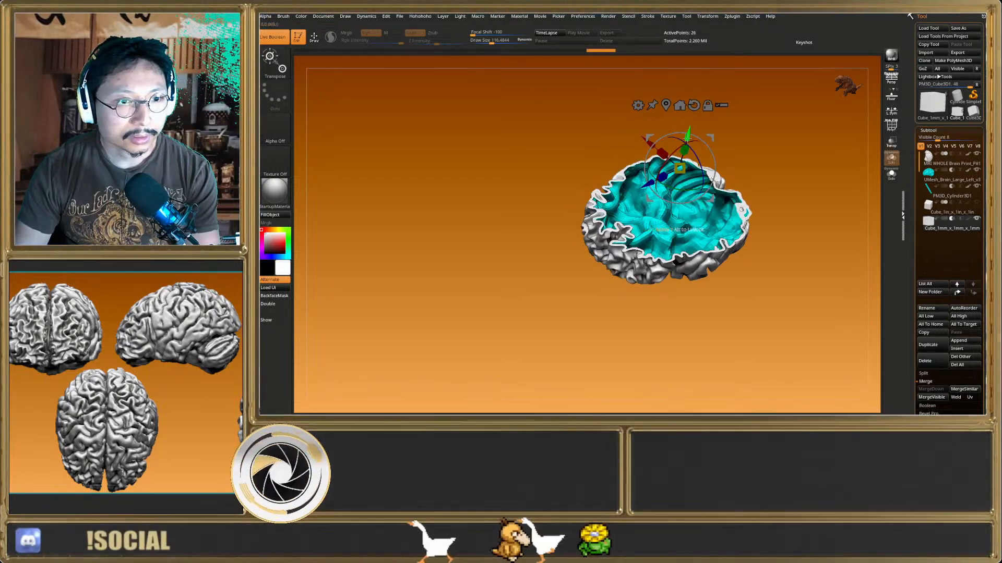
mouse_move(688, 136)
mouse_down()
mouse_move(687, 162)
mouse_move(687, 145)
mouse_up()
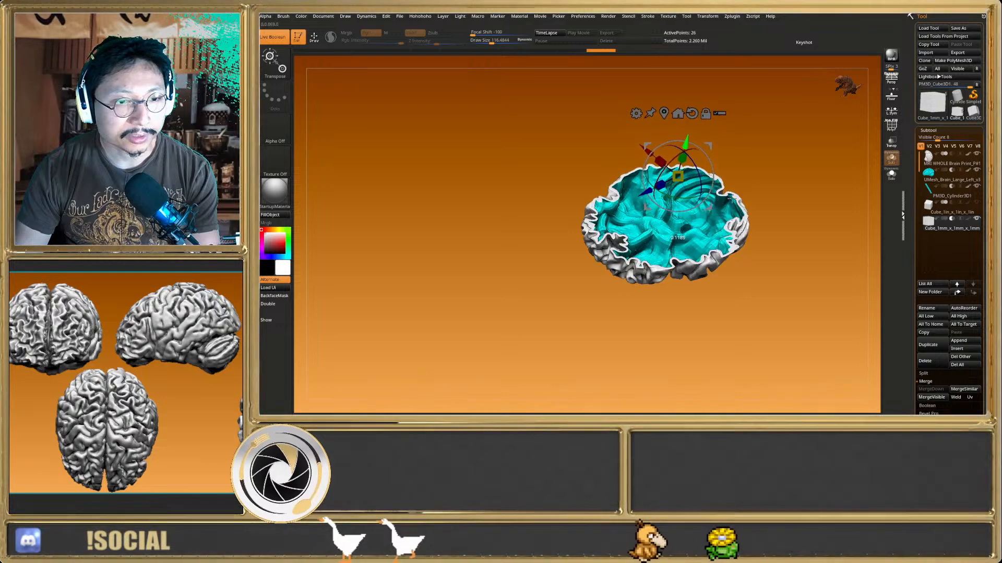
Adjust the cutting cube's position with the gizmo and inspect the brain's hollow interior and wall thickness in Draw mode
right_drag(730, 198, 692, 305)
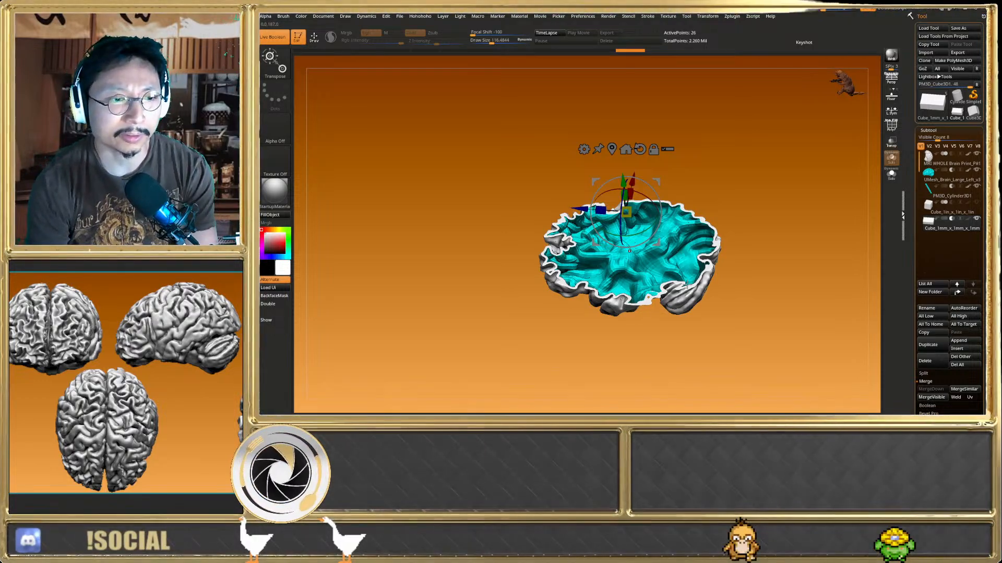
right_drag(694, 274, 688, 300)
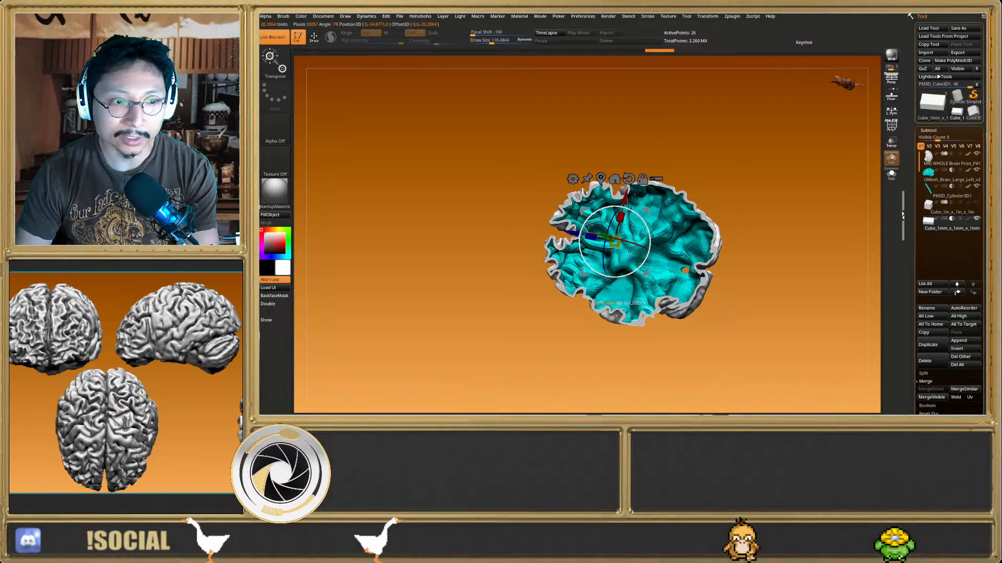
right_drag(590, 256, 596, 217)
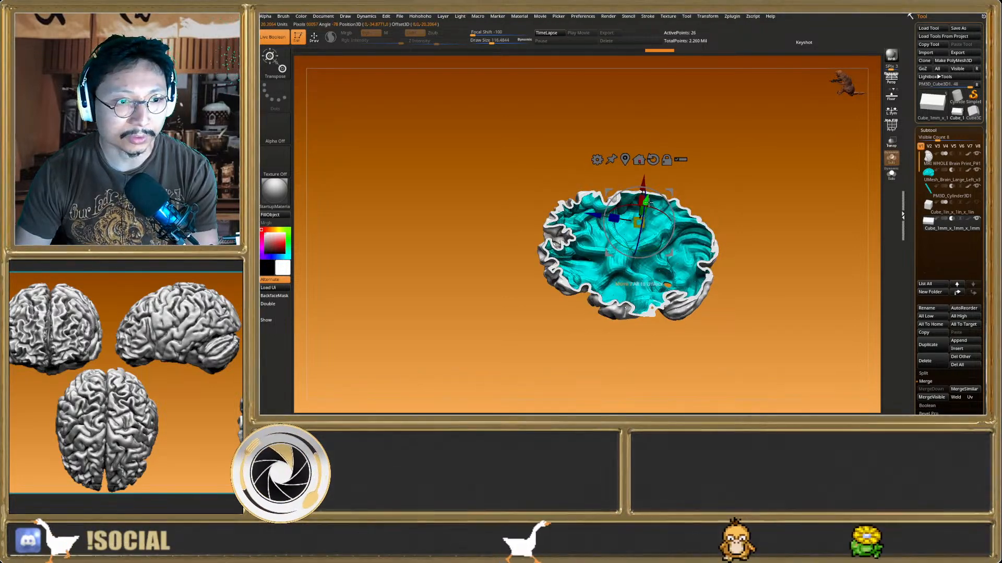
mouse_move(642, 200)
mouse_down()
mouse_move(670, 285)
mouse_move(648, 200)
mouse_move(662, 172)
mouse_move(657, 189)
mouse_up()
key(q)
mouse_move(699, 193)
right_down()
mouse_move(658, 206)
mouse_move(659, 249)
mouse_move(680, 258)
right_up()
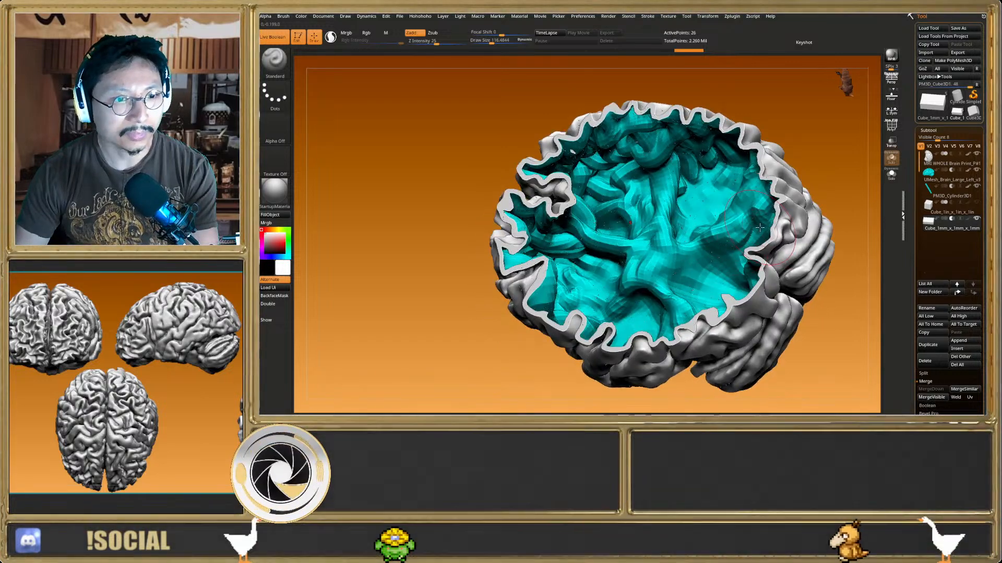
mouse_move(951, 207)
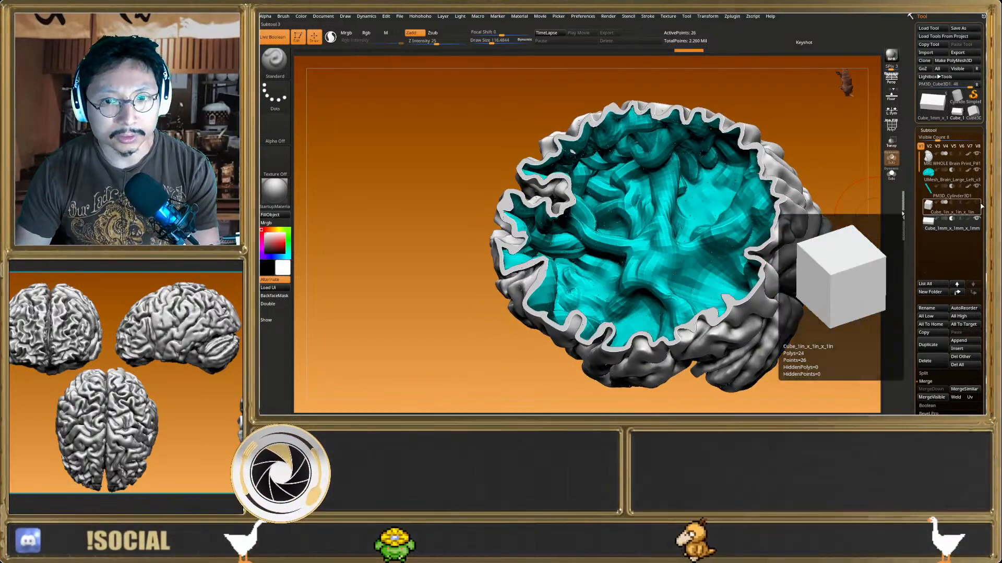
right_drag(717, 216, 733, 201)
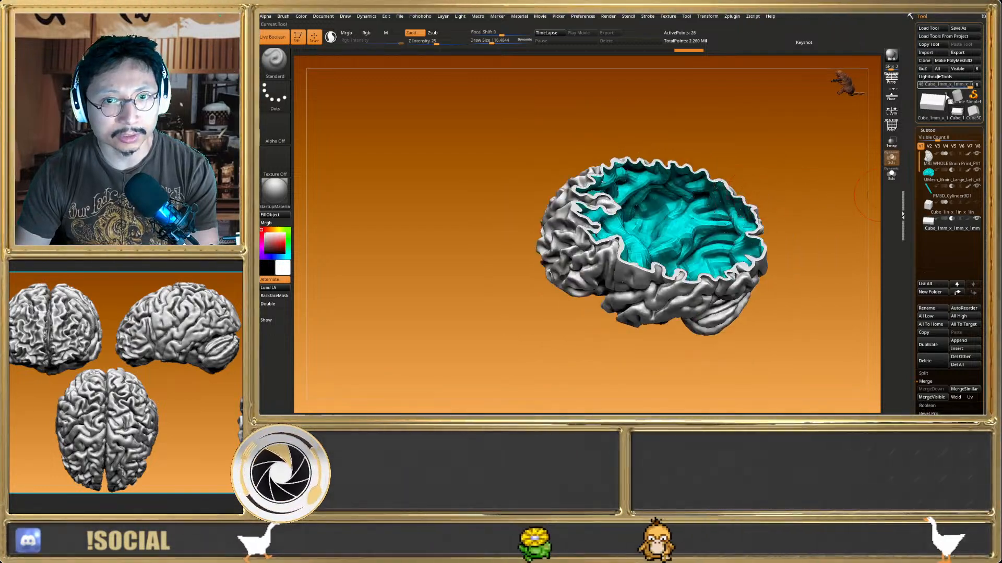
Switch the active tool from the sectioned brain to Cylinder3D
click(956, 98)
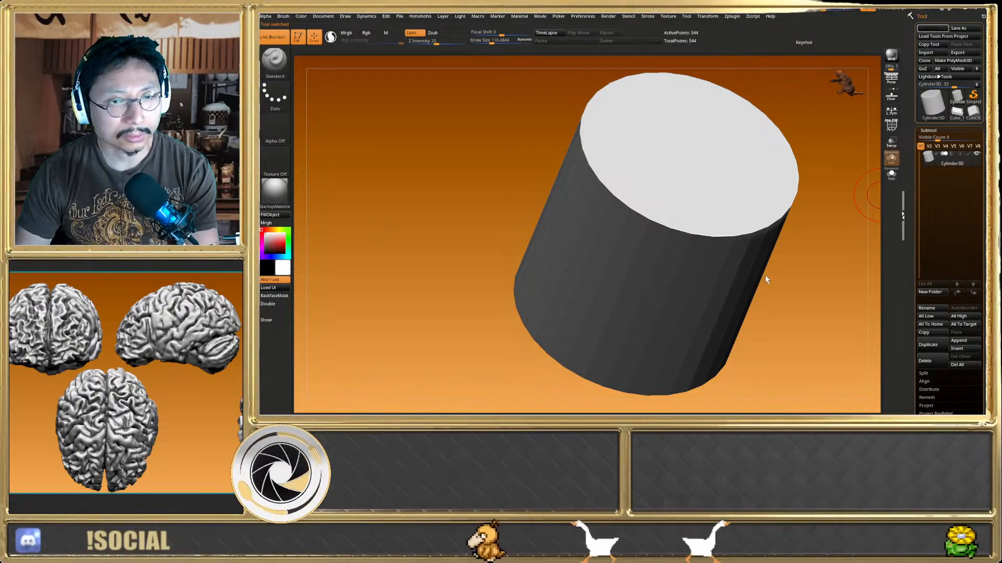
click(959, 117)
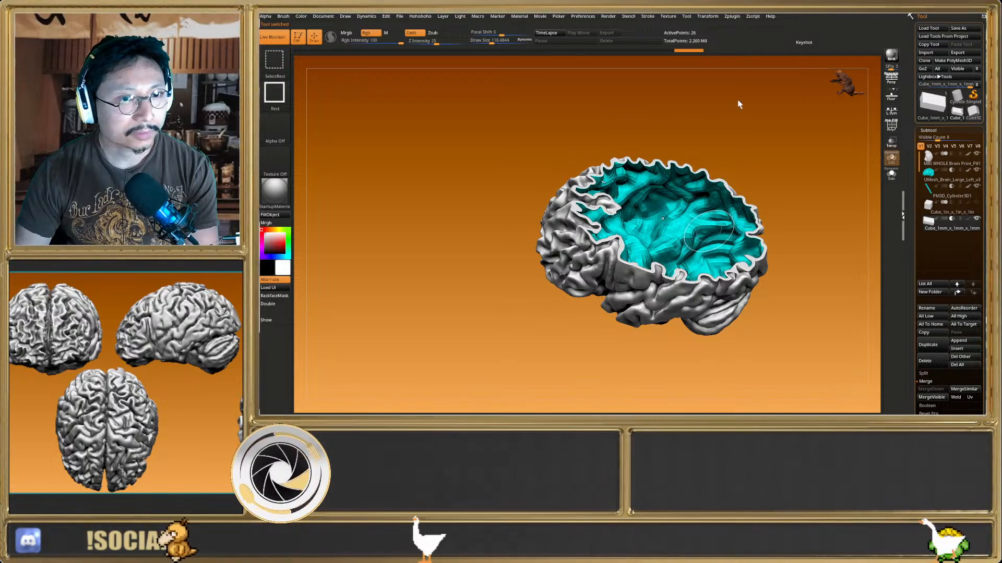
click(954, 99)
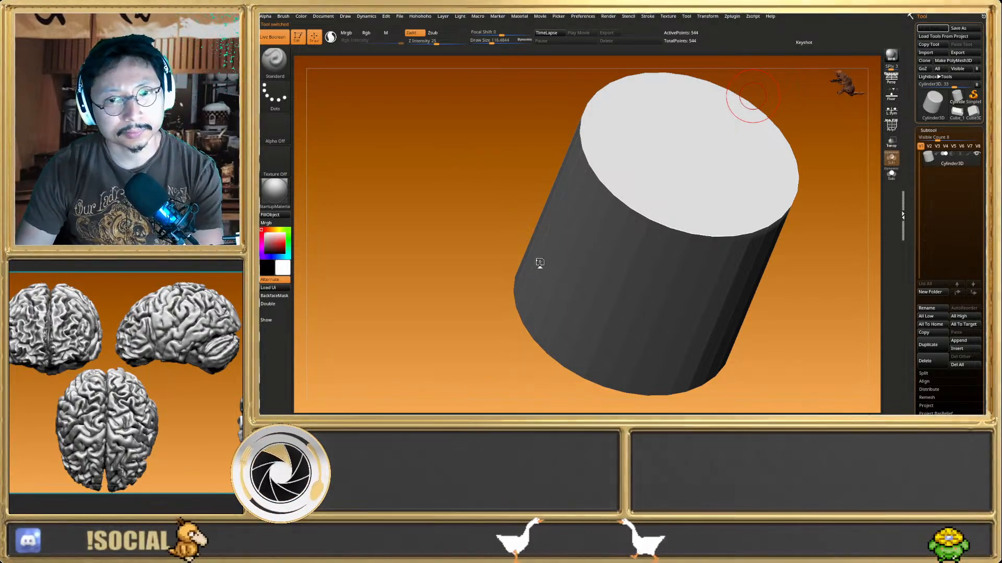
Load the multi-piece brain tool and isolate the large right brain hollow subtool to inspect its flat inner face and round opening
drag(515, 259, 622, 157)
click(891, 175)
key(shift+f)
key(shift+f)
right_drag(622, 158, 631, 164)
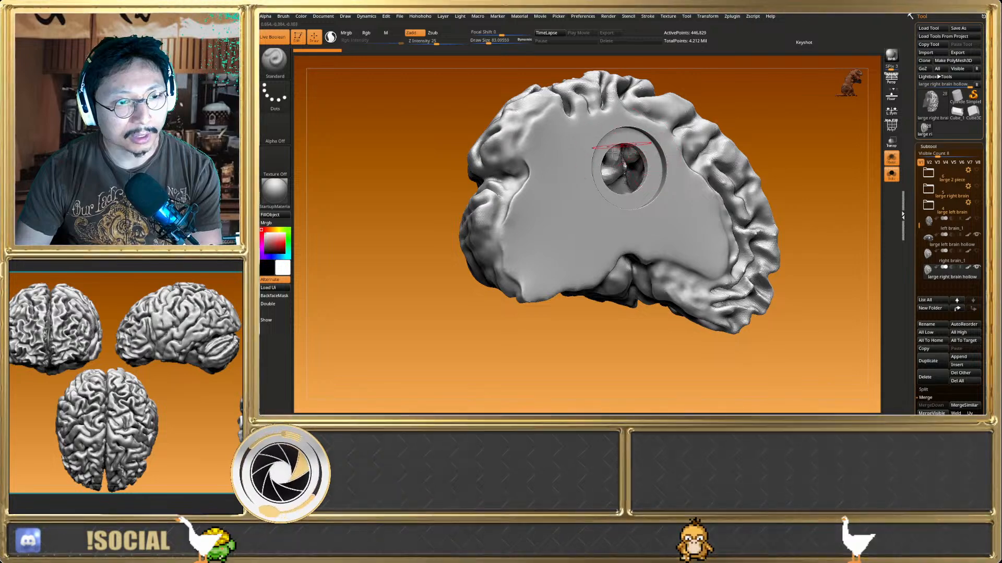
right_drag(630, 143, 583, 164)
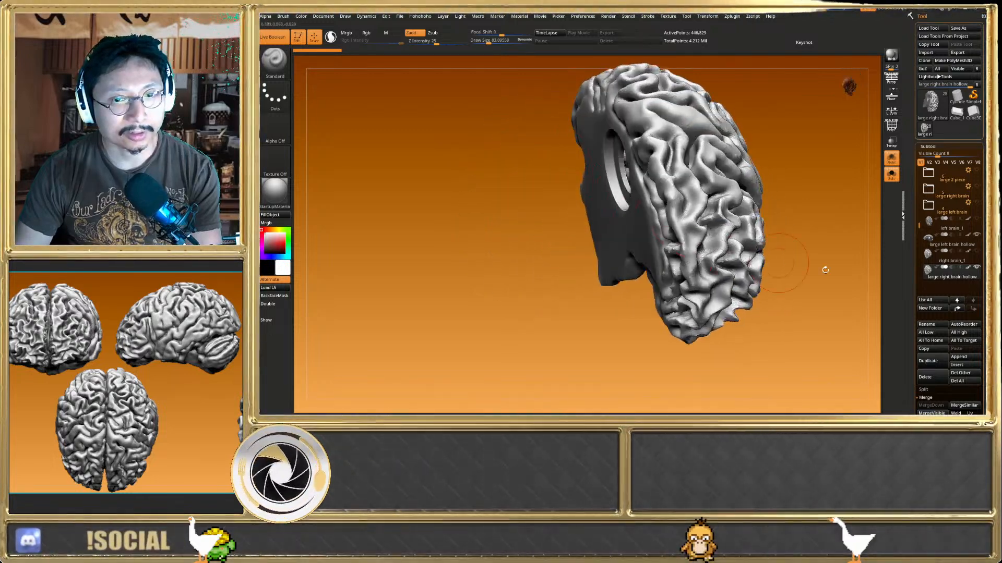
Turn off Solo to show both brain halves and move the large right brain hollow half away from the left half
click(891, 174)
key(w)
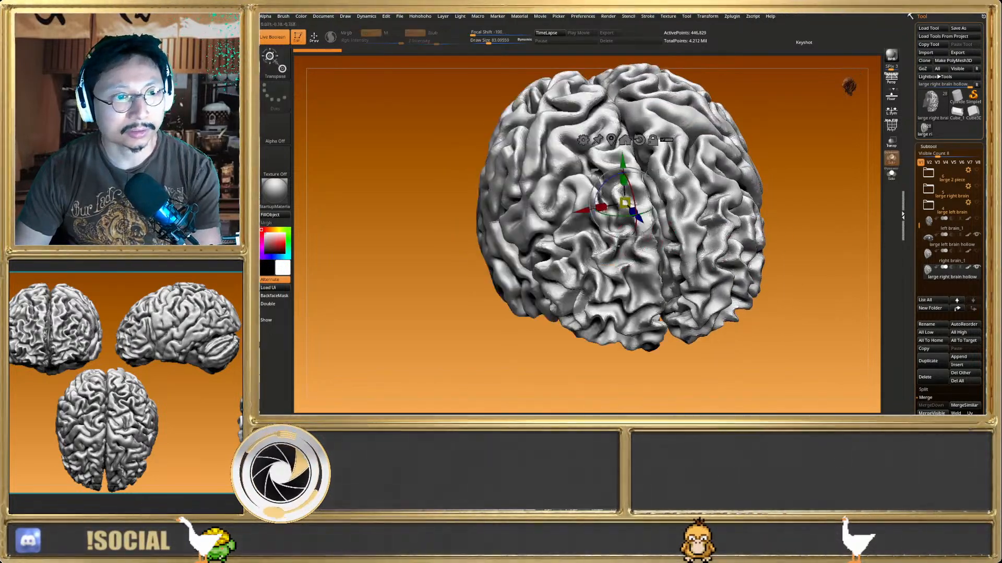
right_drag(600, 205, 552, 228)
drag(608, 192, 660, 181)
key(q)
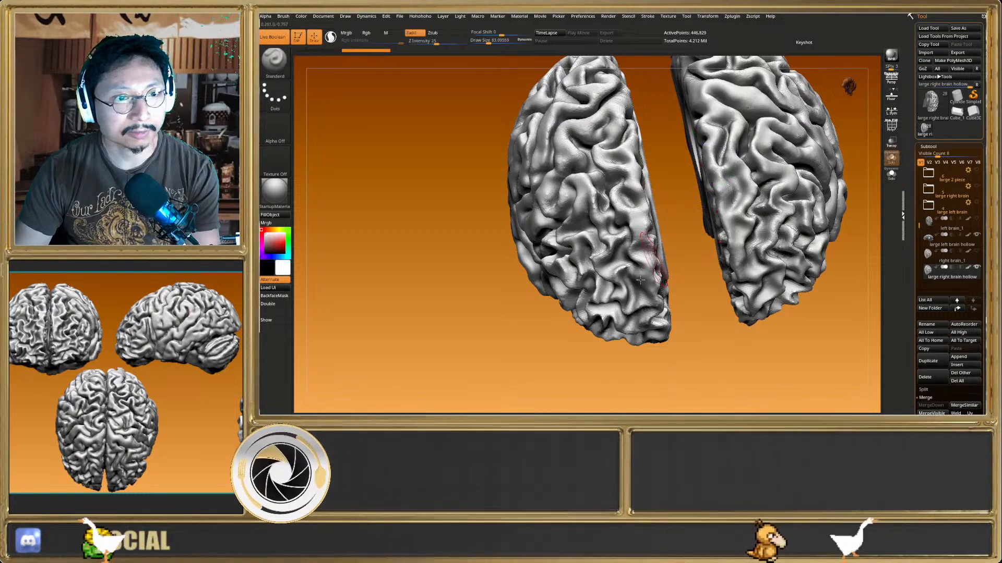
Inspect the gap between the separated brain halves and their inner faces from several angles
mouse_move(651, 260)
right_down()
mouse_move(600, 266)
mouse_move(651, 306)
mouse_move(623, 242)
right_up()
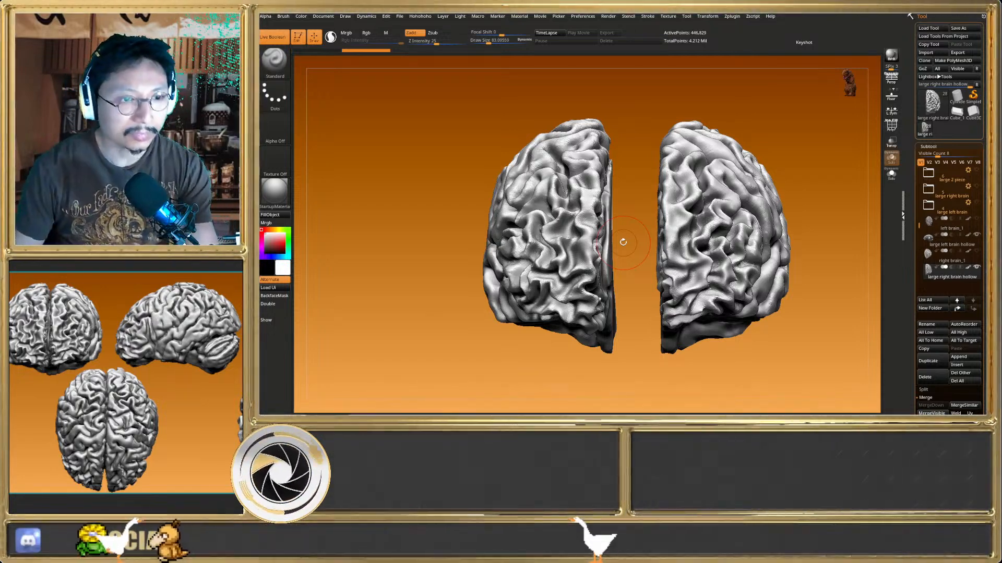
drag(623, 242, 614, 271)
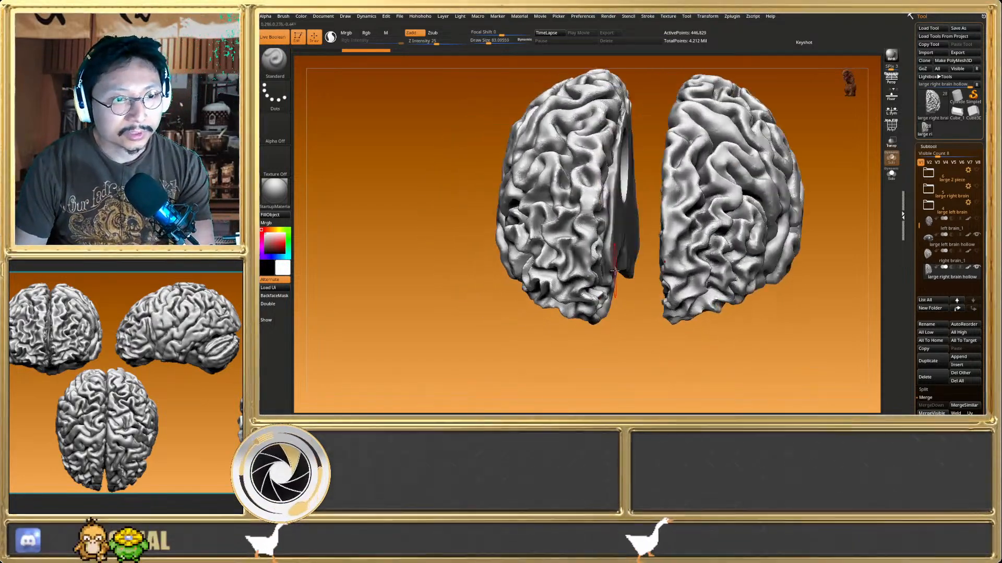
scroll(615, 271, down, 3)
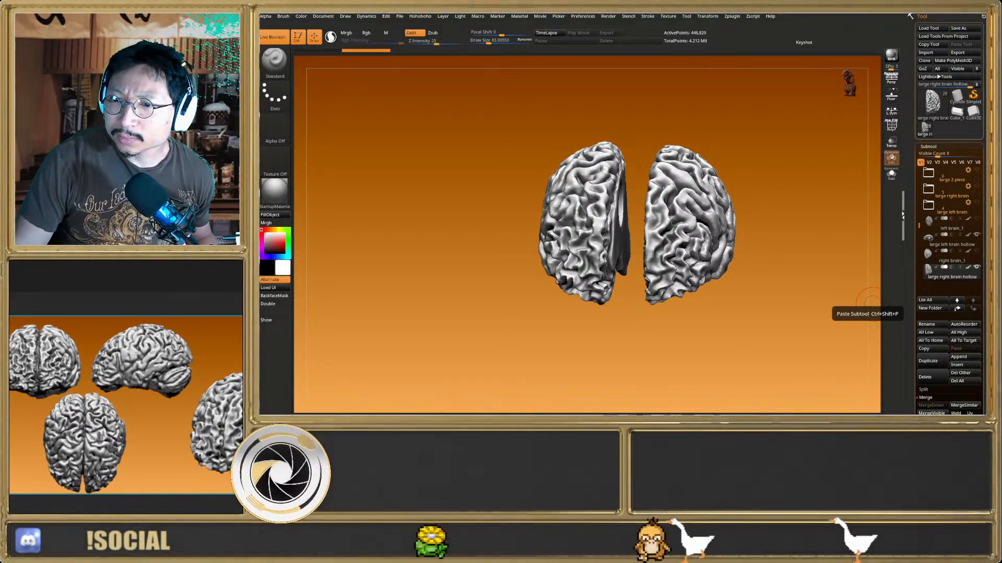
drag(869, 304, 840, 330)
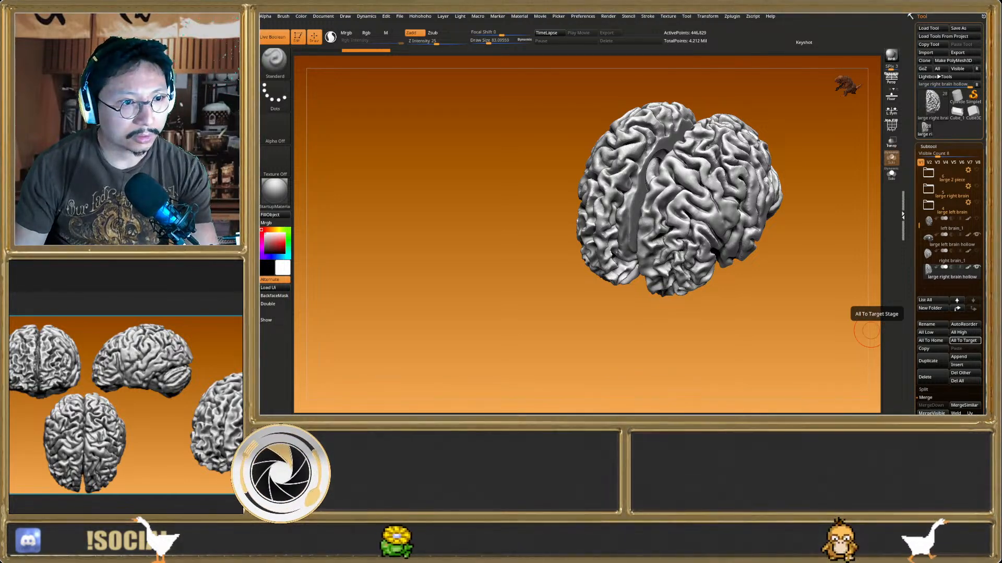
Paste the photo of the 3D-printed brain onto the reference board and delete the old brain render image from it
key(ctrl+v)
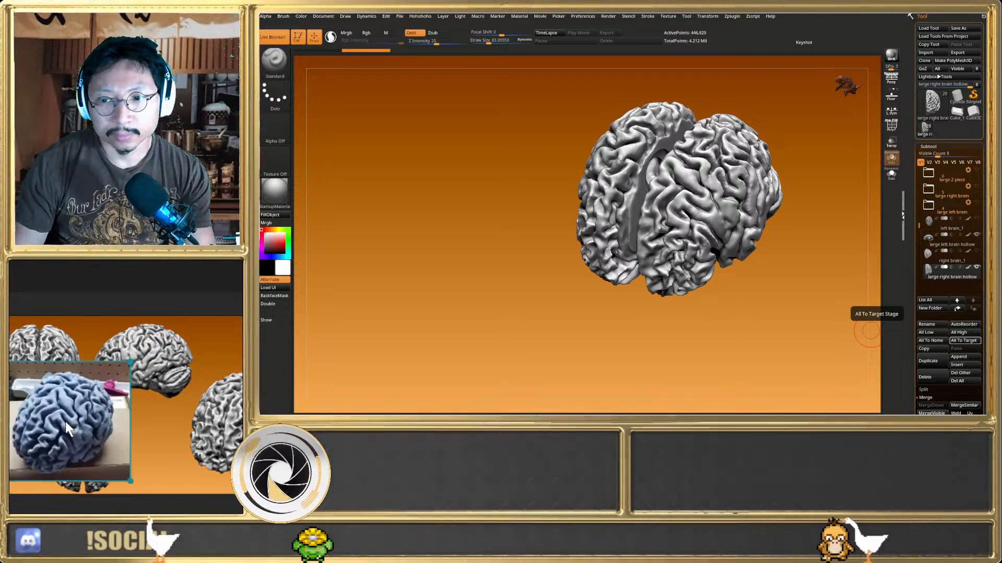
drag(91, 421, 186, 438)
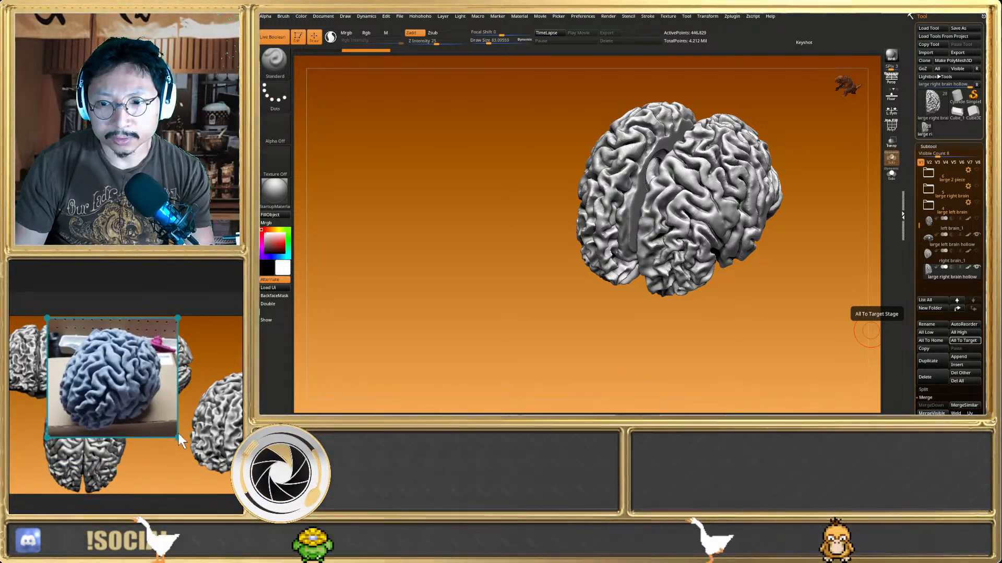
click(178, 431)
drag(78, 359, 78, 452)
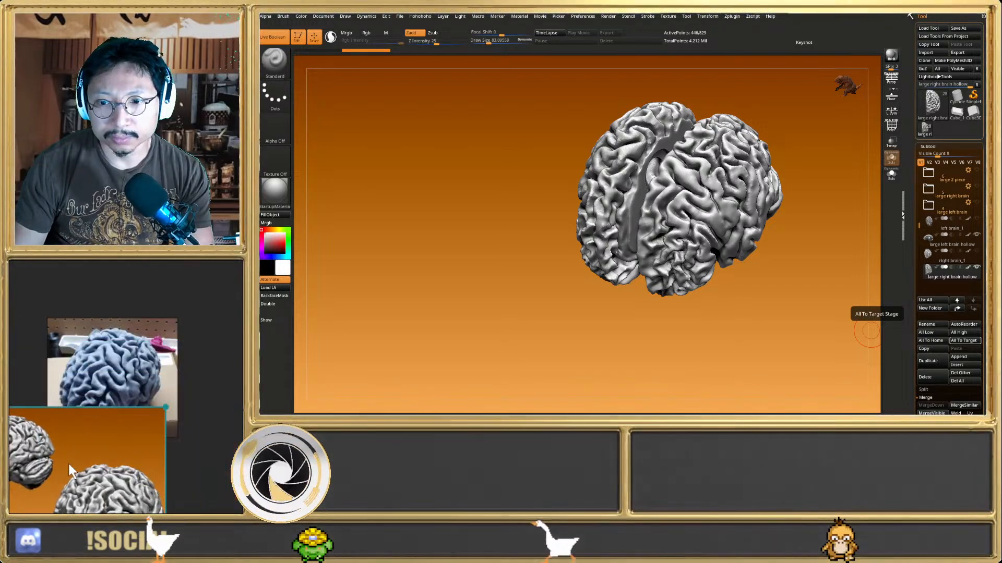
key(Delete)
click(155, 417)
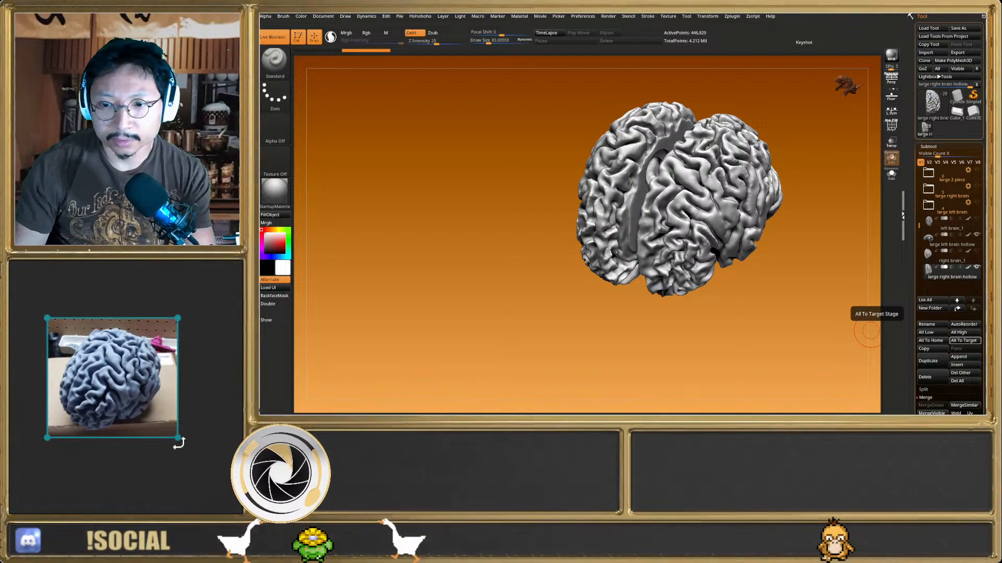
Enlarge the printed brain photo and position it so that it fills the reference board
drag(177, 438, 301, 551)
drag(209, 478, 142, 424)
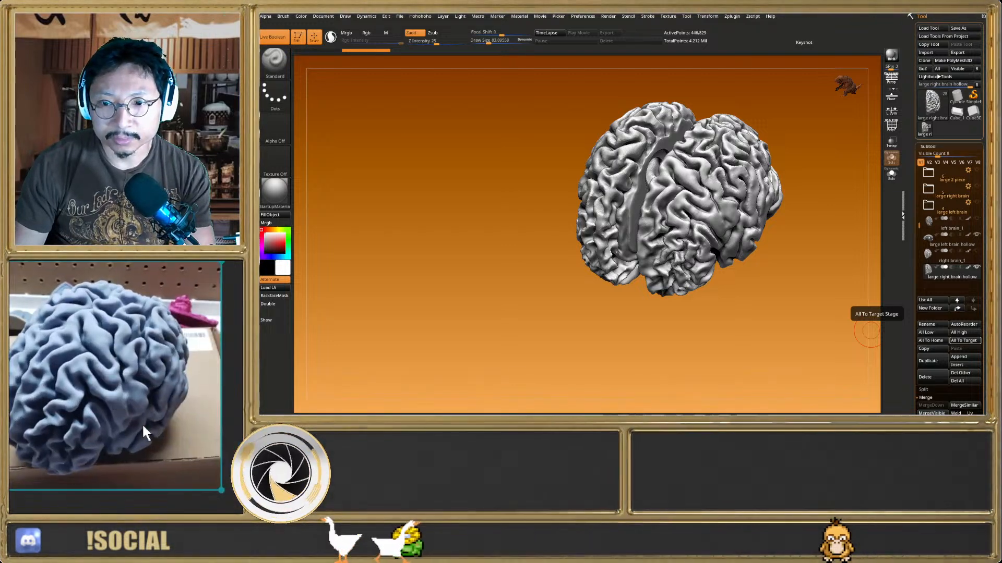
drag(213, 483, 152, 439)
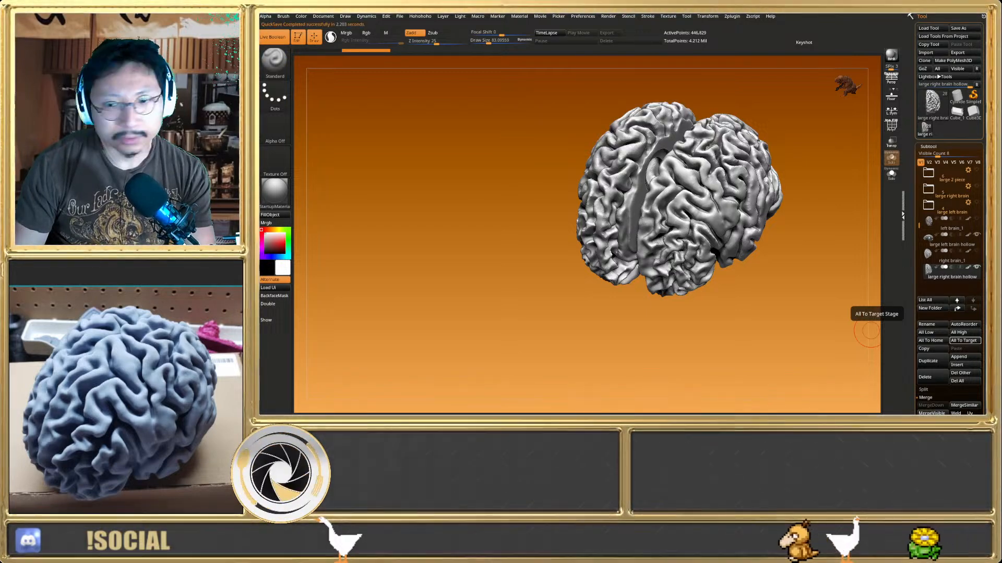
drag(139, 401, 141, 379)
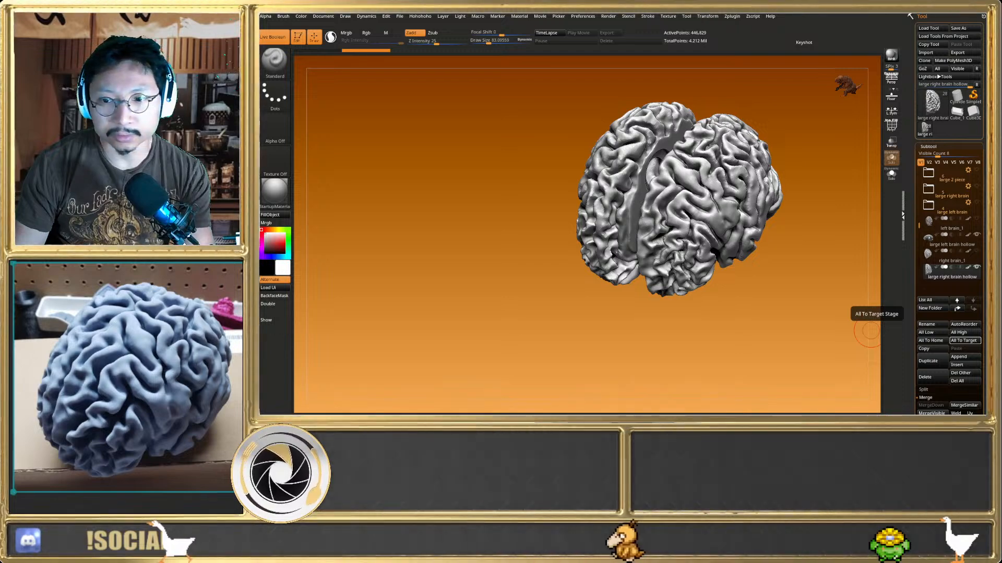
Bring up the photo of the two printed brain halves on the reference board and examine the half with the round opening
middle_drag(177, 407, 118, 400)
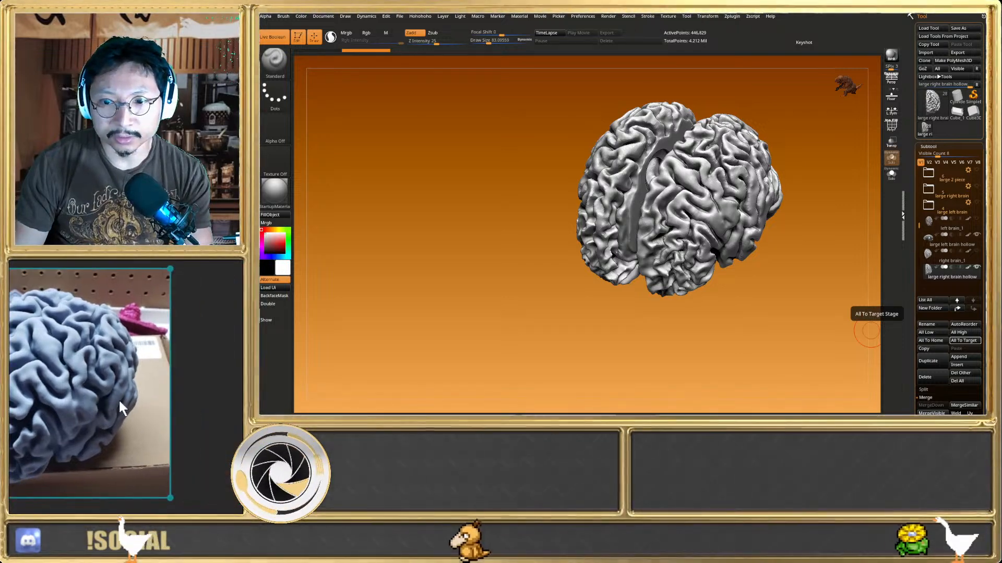
key(Right)
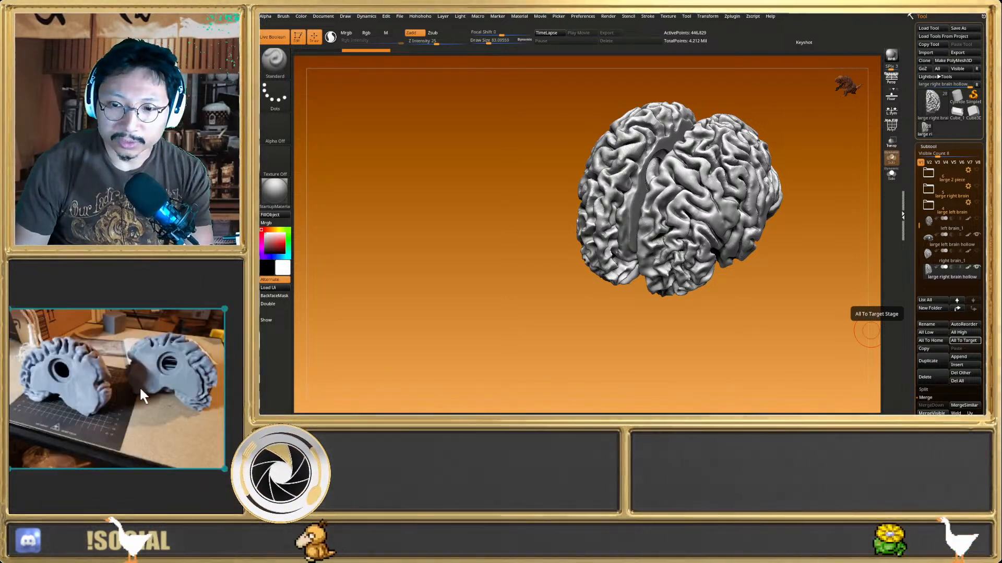
scroll(140, 390, up, 2)
middle_drag(141, 389, 183, 418)
scroll(168, 396, up, 3)
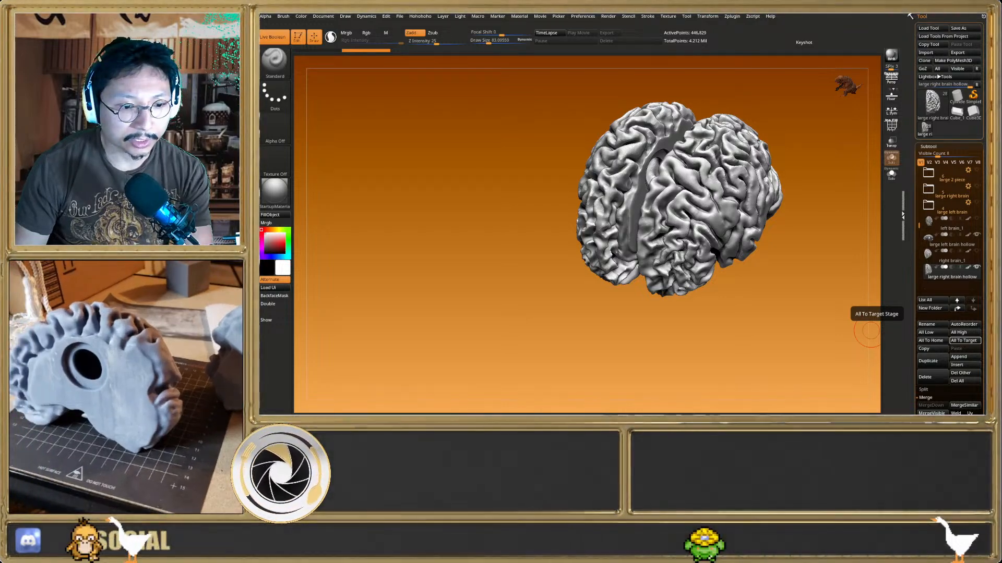
Isolate the large right brain hollow half and compare its flat inner face and round opening with the photographed printed halves
drag(704, 300, 880, 182)
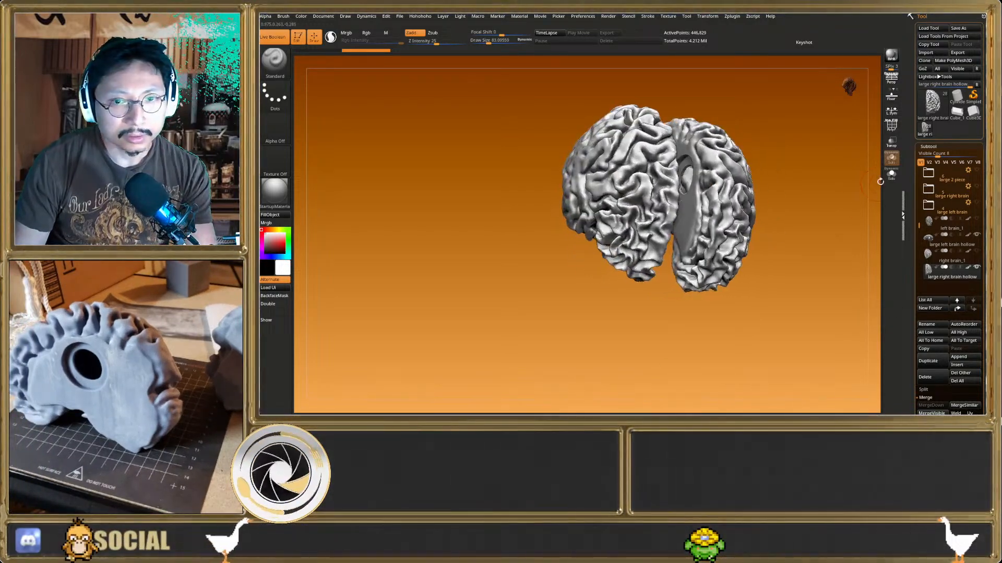
click(891, 175)
drag(780, 219, 856, 280)
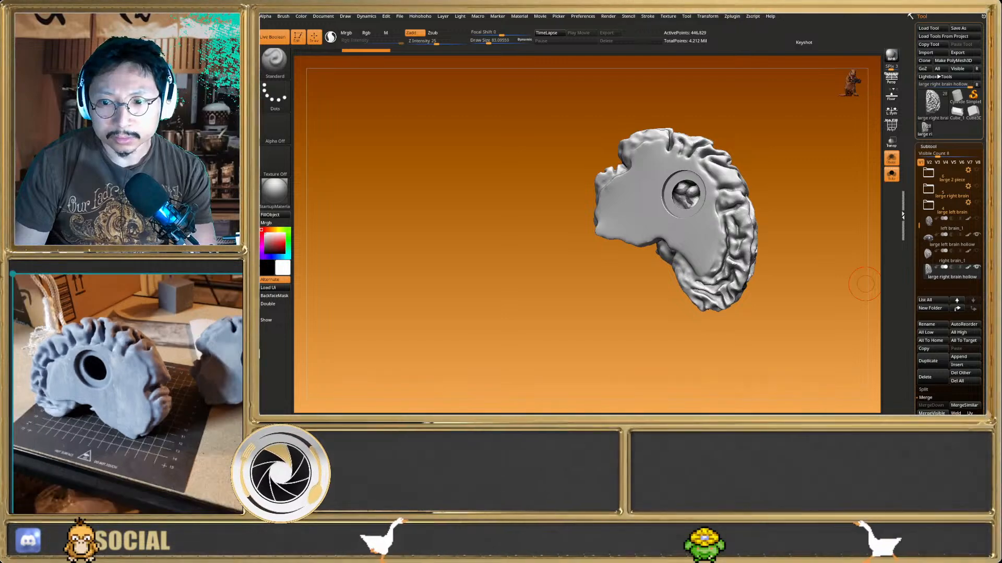
middle_drag(140, 385, 70, 387)
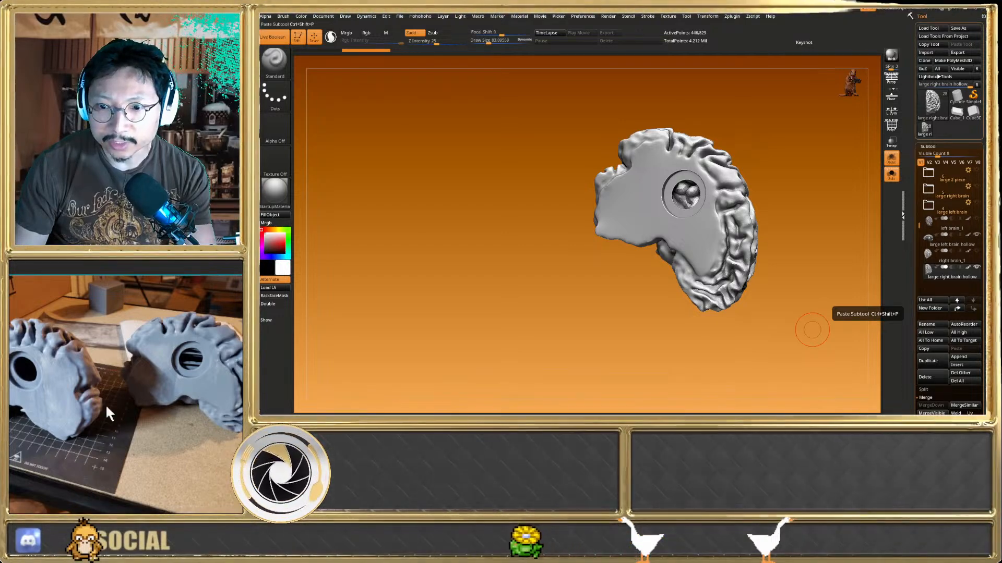
middle_drag(173, 358, 64, 463)
middle_drag(116, 408, 161, 364)
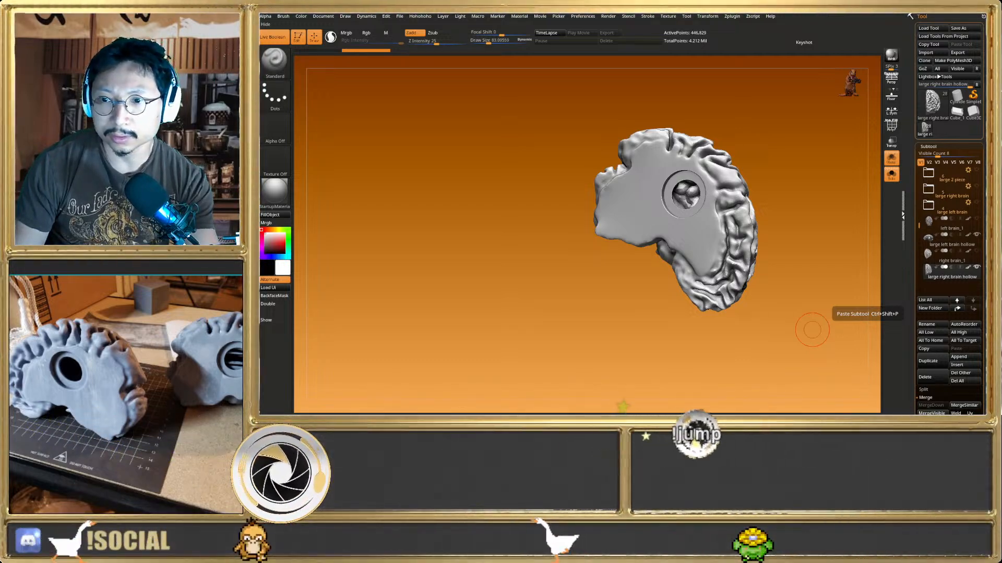
Switch to Media Player, mute the video of the printed brain and play it again from the start
key(super+d)
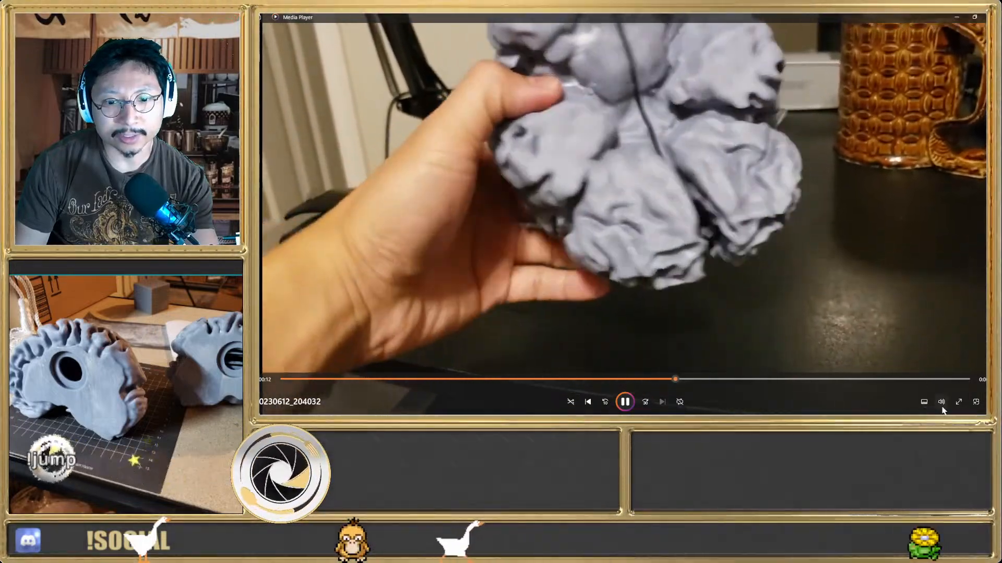
click(941, 402)
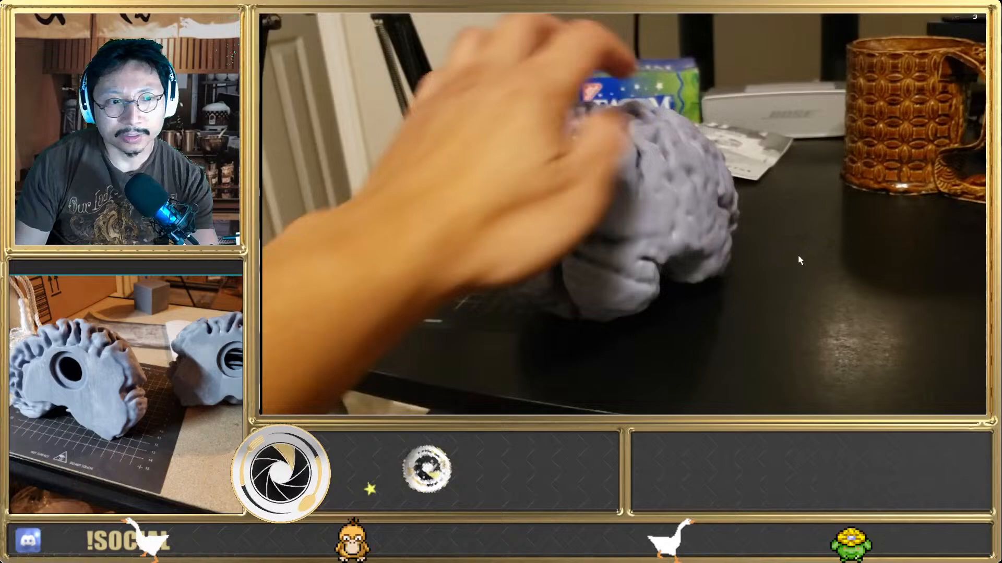
click(800, 261)
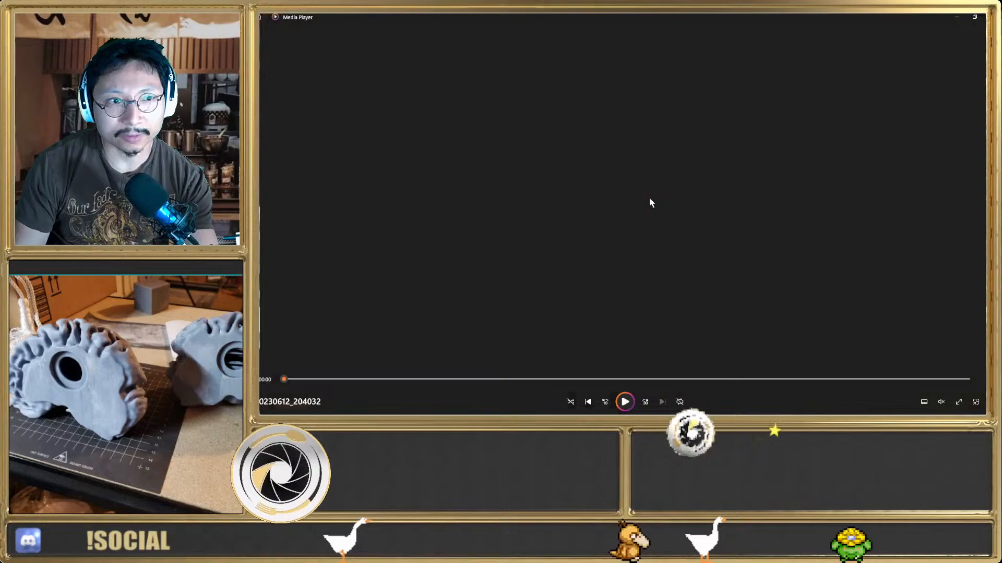
click(651, 202)
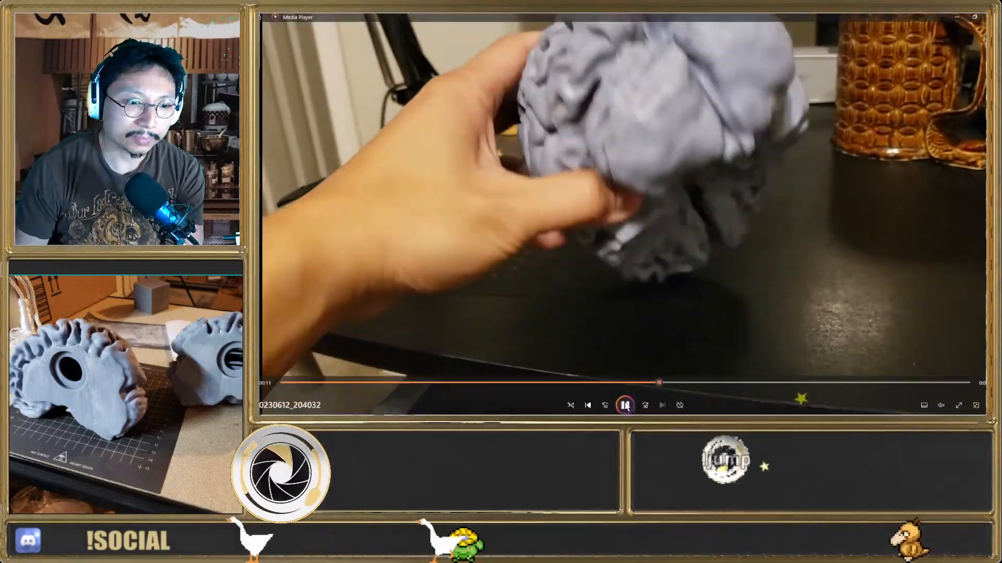
Pause the video and scrub through the section showing the printed brain's top and underside
click(624, 402)
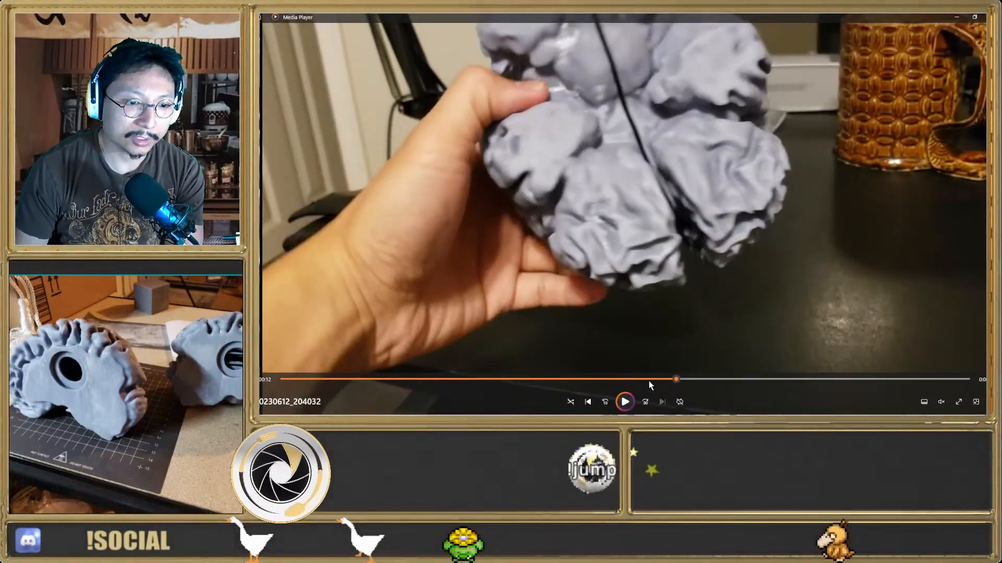
drag(649, 381, 614, 378)
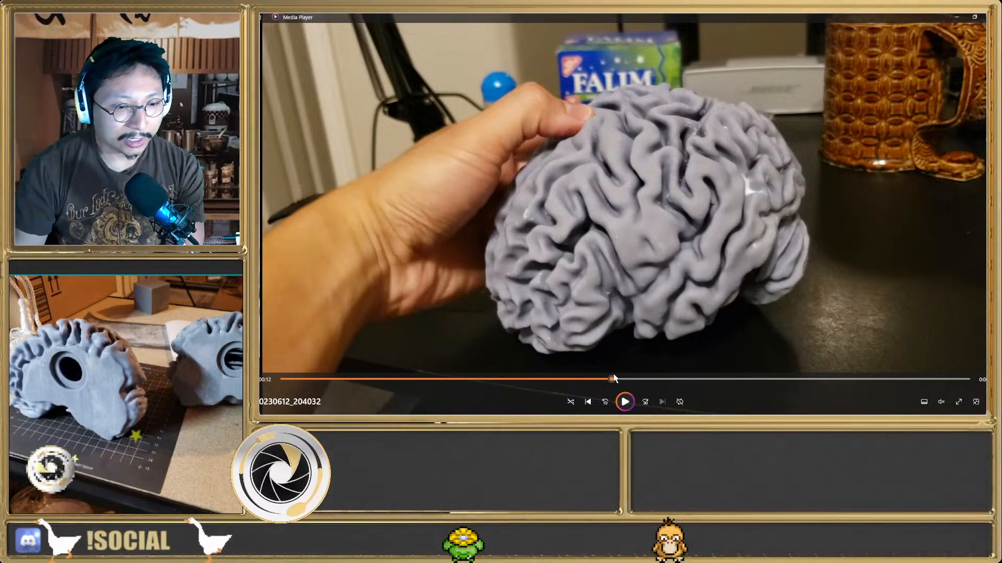
drag(613, 381, 635, 376)
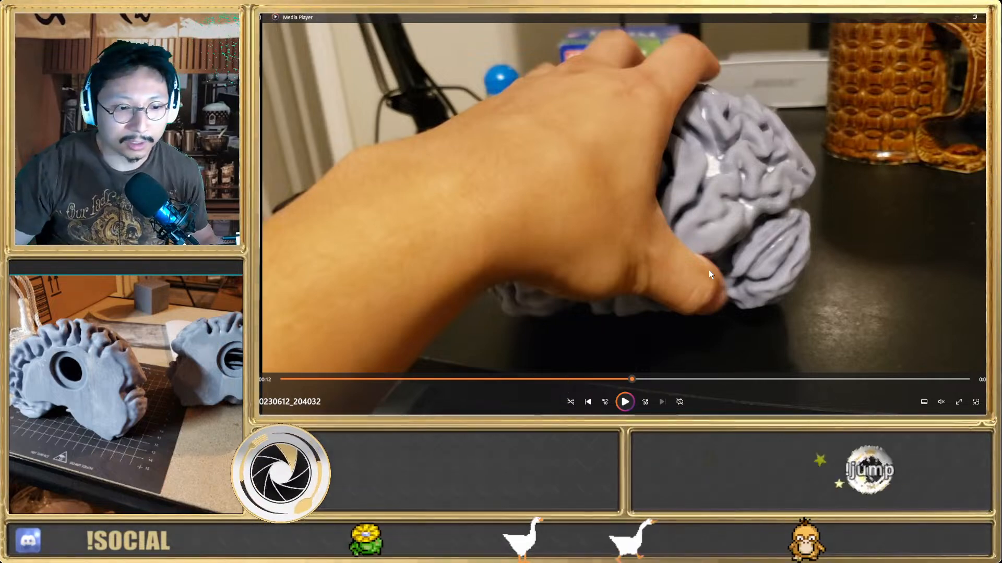
drag(632, 379, 707, 379)
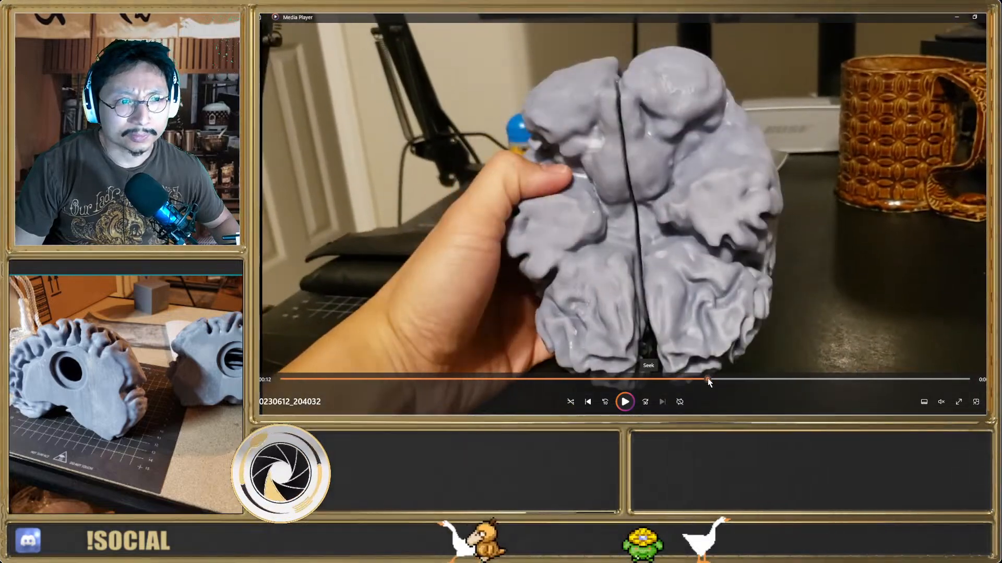
Play the video up to the opened halves with their round metal discs, pause it there and return to ZBrush
click(624, 402)
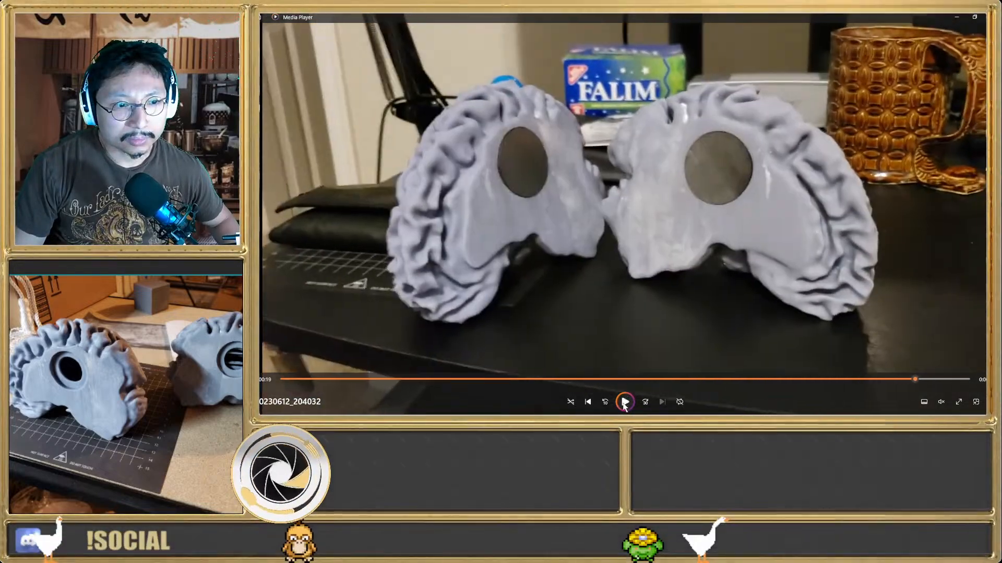
click(624, 401)
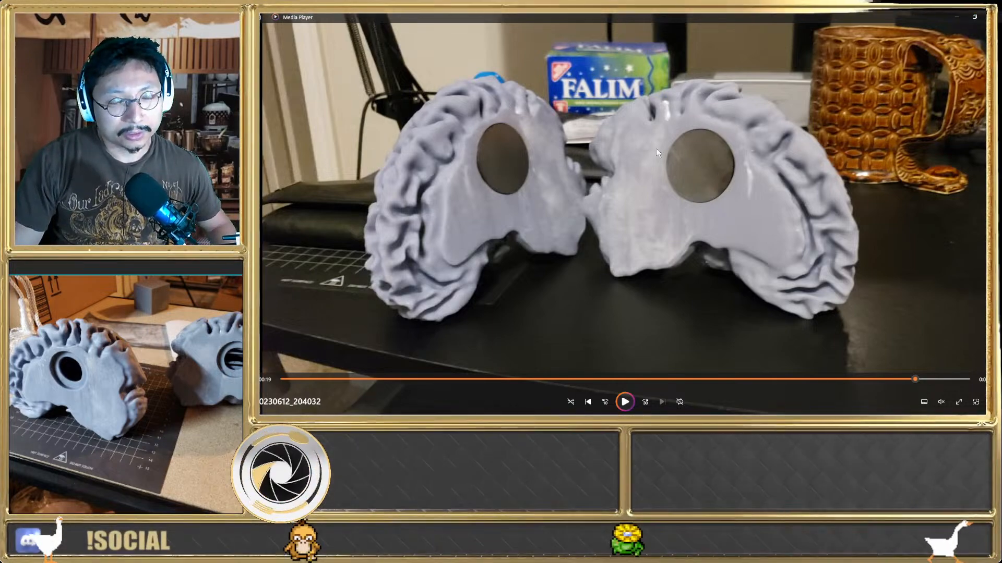
click(957, 17)
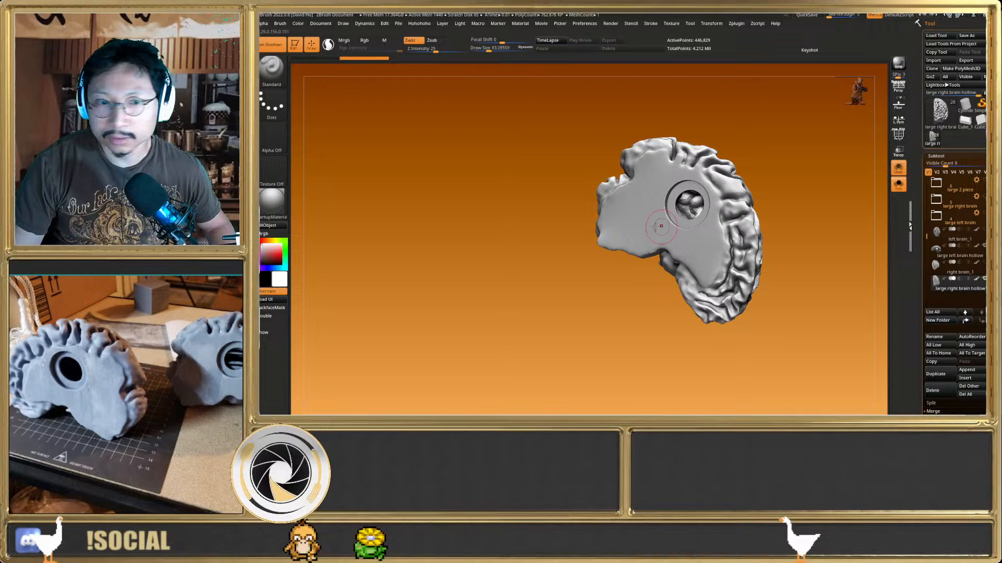
Turn off Solo to show both brain halves again and view them side by side
right_drag(655, 226, 855, 236)
click(899, 183)
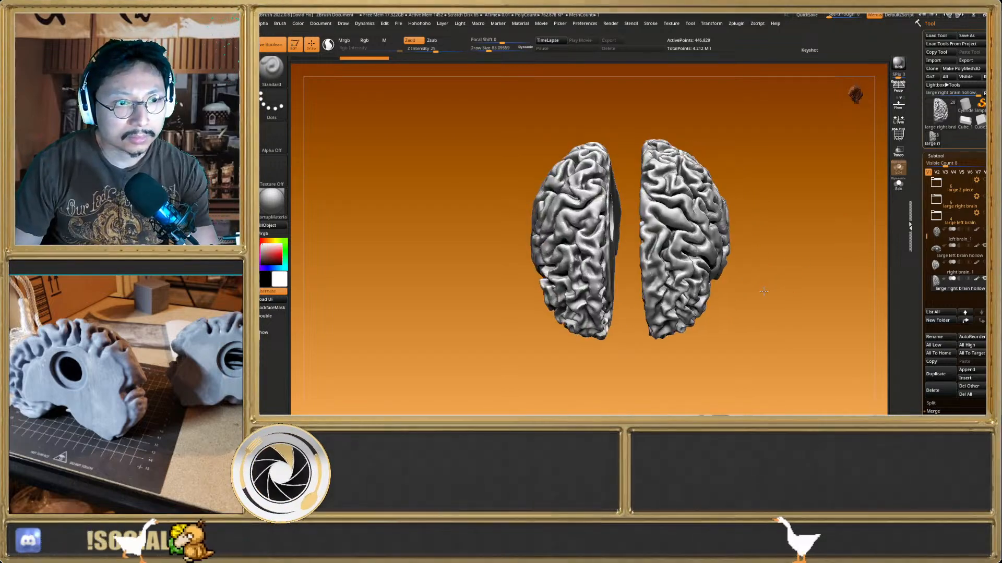
right_drag(762, 292, 762, 281)
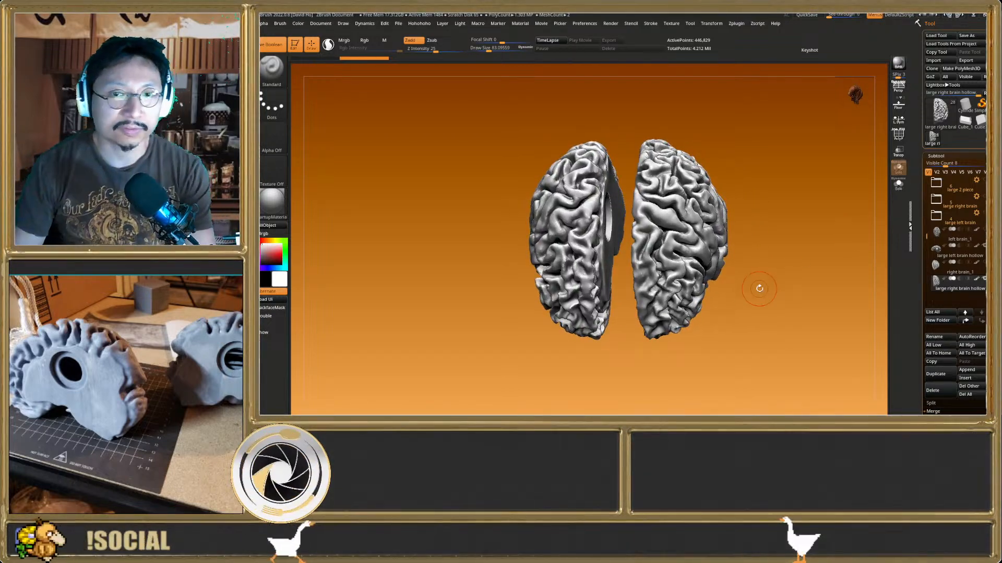
Switch the active tool to the sectioned brain and turn off Live Boolean to view the whole cutting cube
click(965, 121)
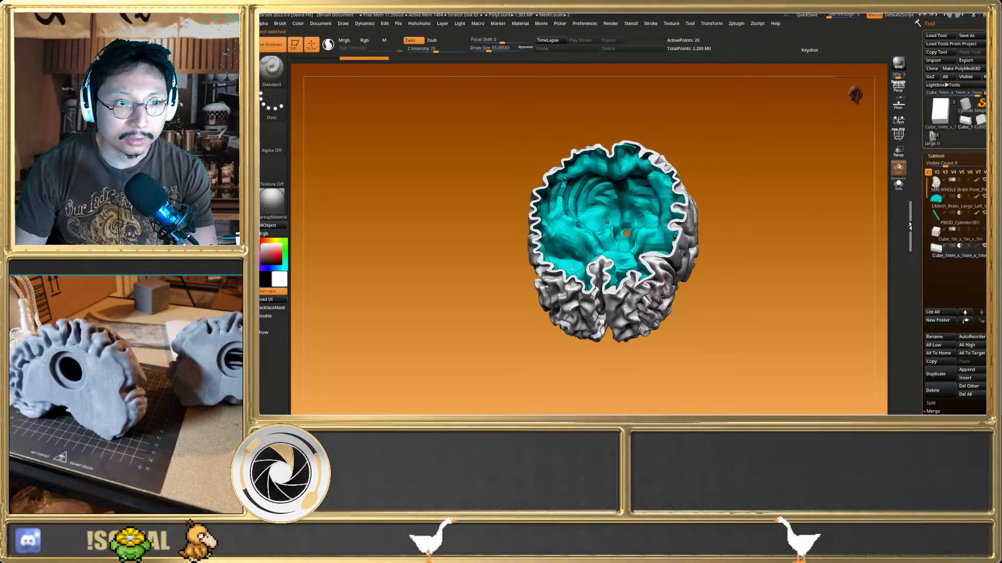
right_drag(762, 284, 657, 270)
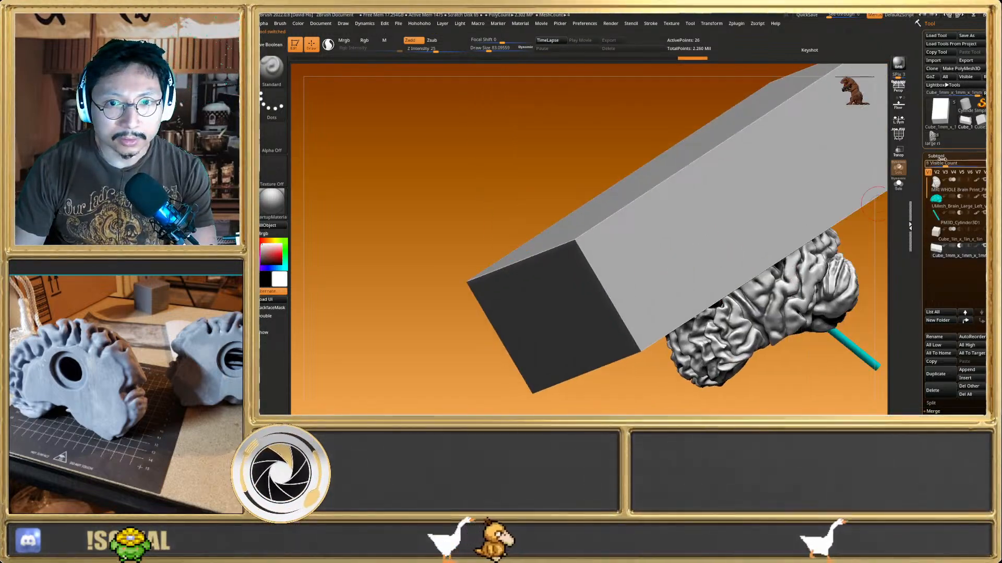
Switch the active tool to the large two-piece hollow brain and view its separated halves from several angles
click(932, 137)
right_drag(761, 271, 693, 251)
right_click(689, 245)
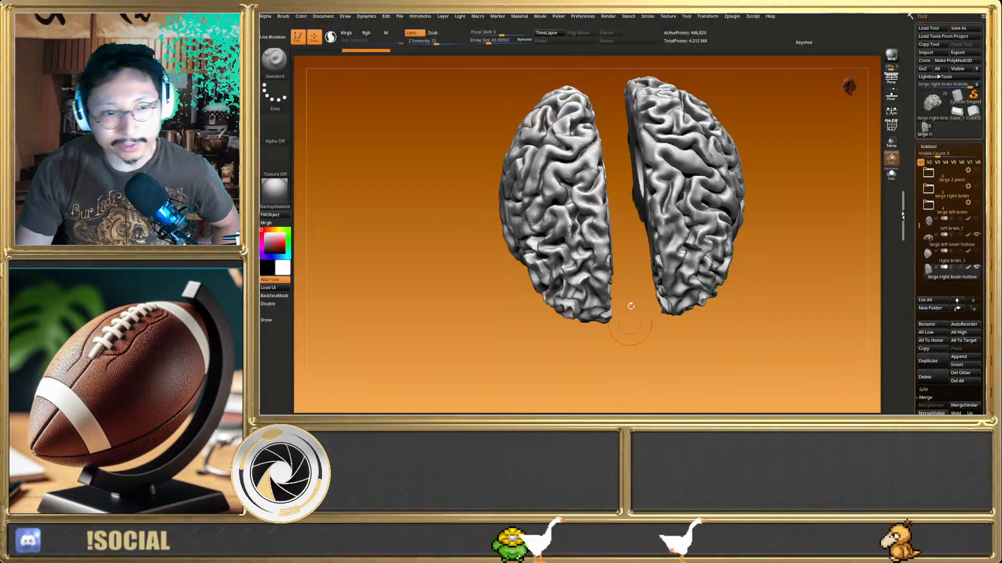
mouse_move(640, 275)
mouse_down()
mouse_move(584, 261)
mouse_move(553, 271)
mouse_up()
drag(618, 264, 652, 280)
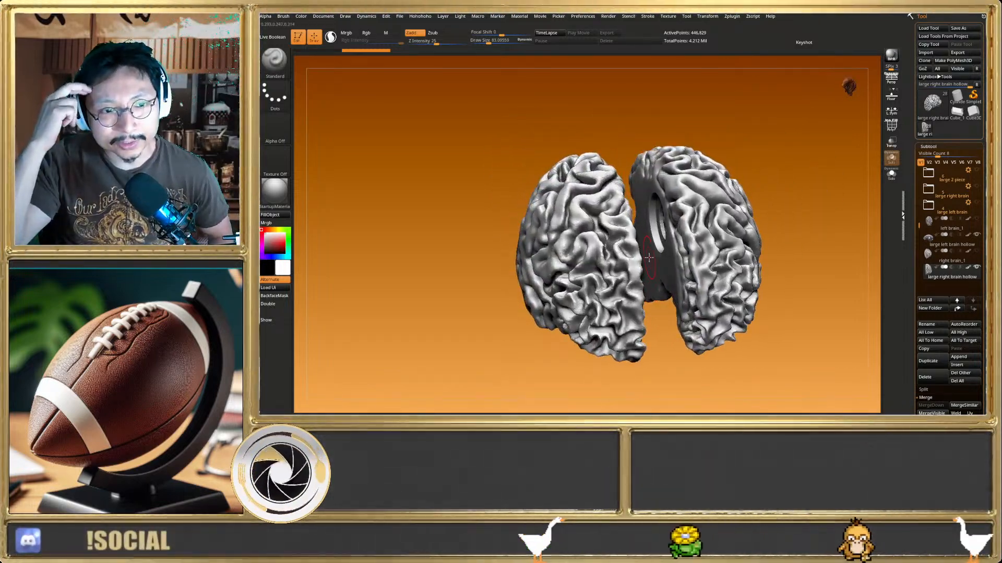
drag(649, 256, 630, 290)
right_drag(631, 290, 635, 281)
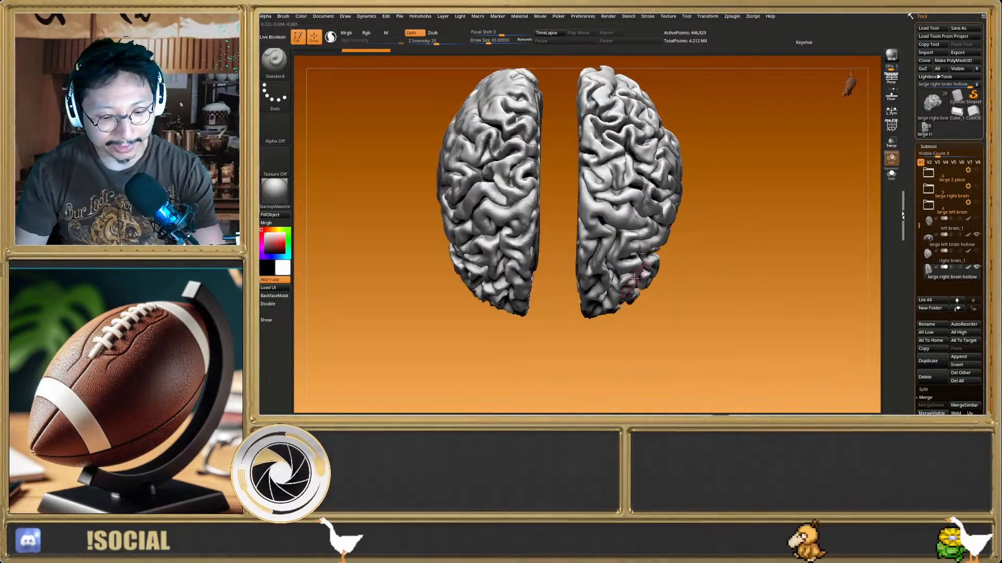
Try reshaping the right brain half's inner edge along its length with the Move brush at a draw size of about 293
key(b)
key(m)
key(v)
key(s)
drag(639, 255, 653, 258)
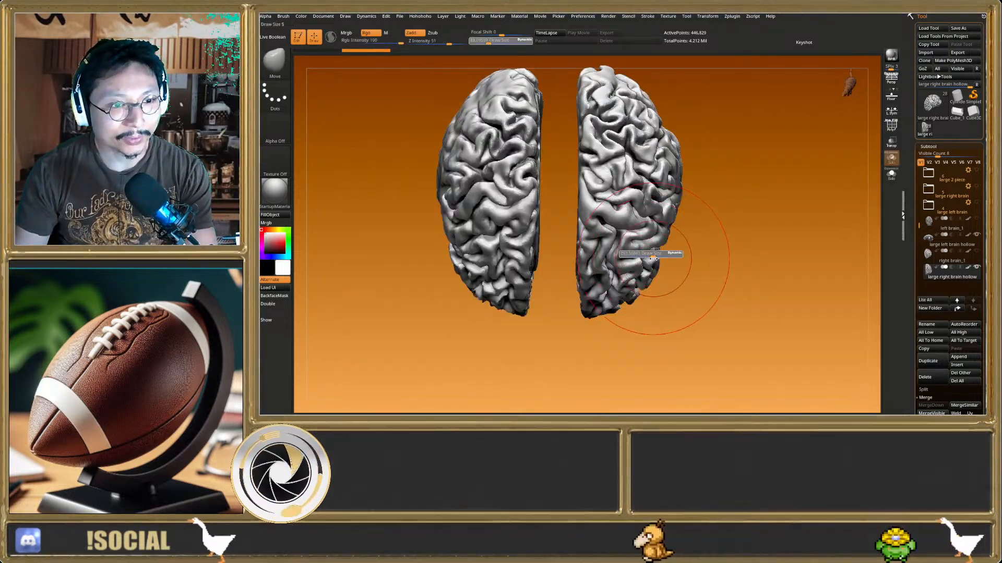
alt+right_drag(545, 263, 583, 271)
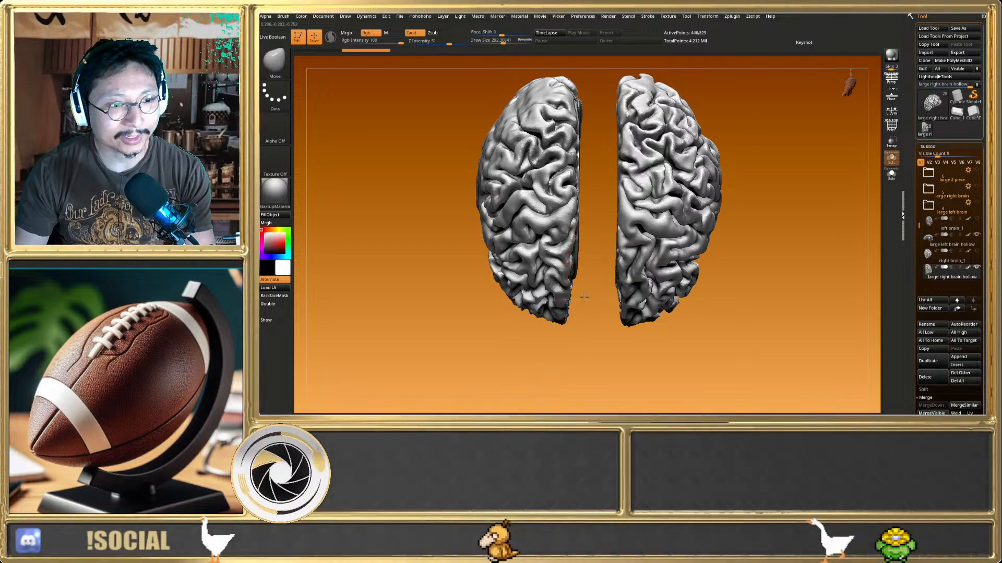
drag(617, 297, 631, 299)
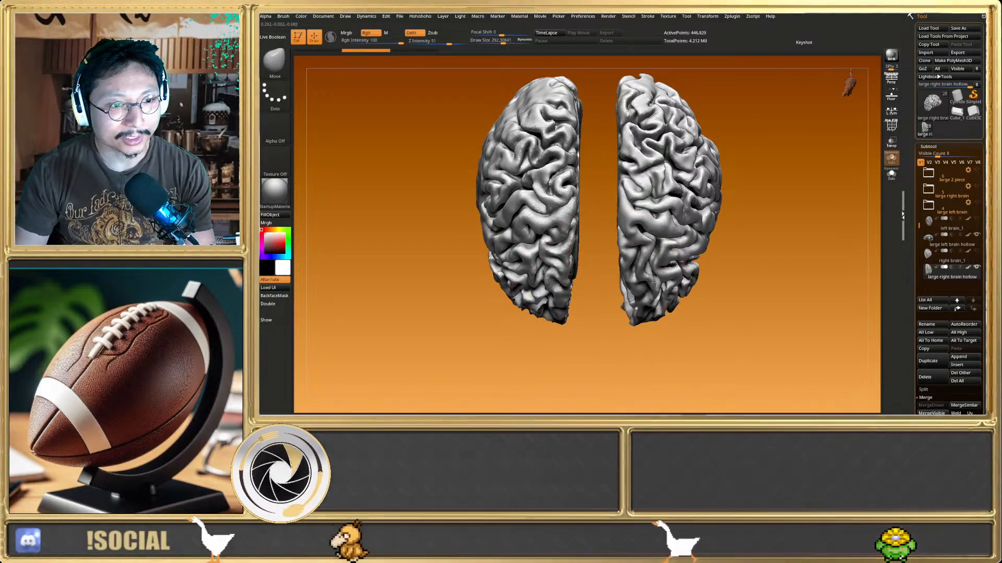
drag(621, 242, 636, 229)
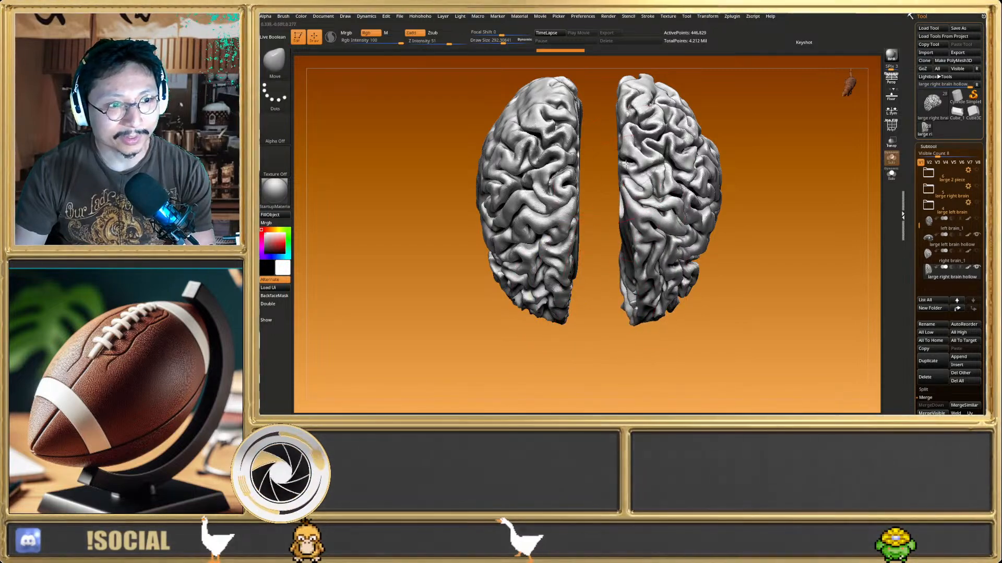
drag(626, 164, 632, 136)
drag(623, 98, 629, 95)
mouse_move(617, 119)
right_down()
mouse_move(646, 129)
mouse_move(616, 124)
right_up()
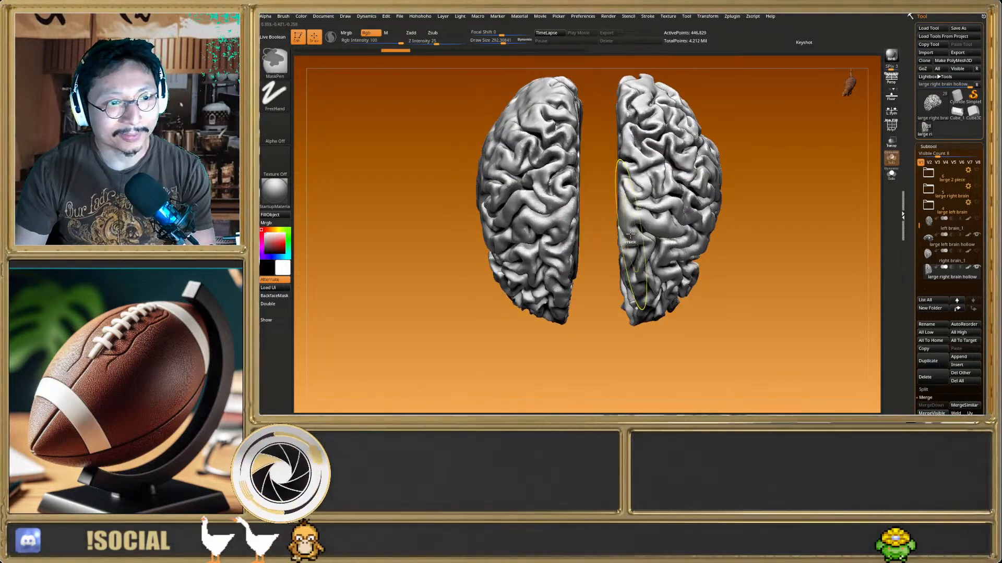
mouse_move(629, 235)
right_down()
mouse_move(653, 261)
mouse_move(663, 224)
mouse_move(624, 272)
mouse_move(626, 209)
right_up()
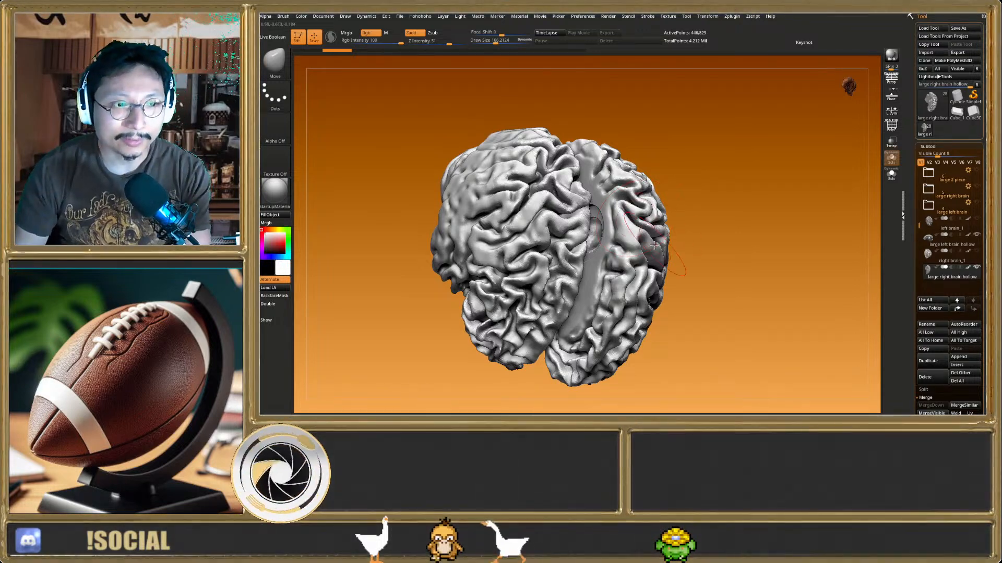
Isolate the right brain half with Solo and examine its outer folds and the round recess in its flat face
right_drag(655, 257, 569, 263)
alt+right_drag(569, 263, 441, 193)
click(891, 174)
alt+right_drag(598, 223, 579, 242)
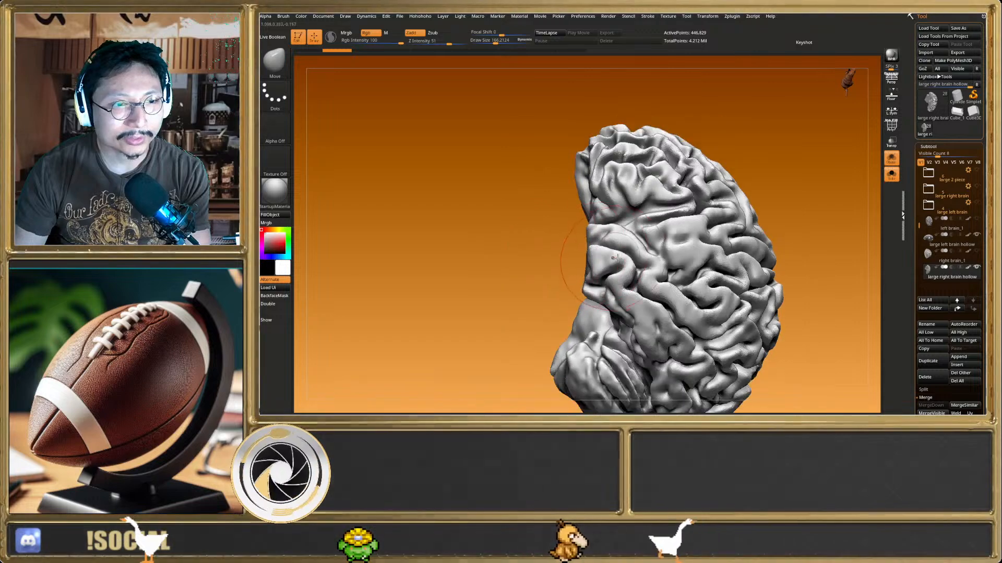
alt+right_drag(670, 287, 683, 340)
mouse_move(586, 235)
alt+right_down()
mouse_move(586, 333)
mouse_move(586, 251)
alt+right_up()
right_drag(501, 250, 634, 215)
mouse_move(566, 211)
right_down()
mouse_move(639, 212)
mouse_move(587, 211)
mouse_move(624, 207)
mouse_move(637, 257)
mouse_move(574, 146)
mouse_move(648, 154)
mouse_move(655, 134)
mouse_move(611, 150)
mouse_move(594, 201)
mouse_move(623, 147)
right_up()
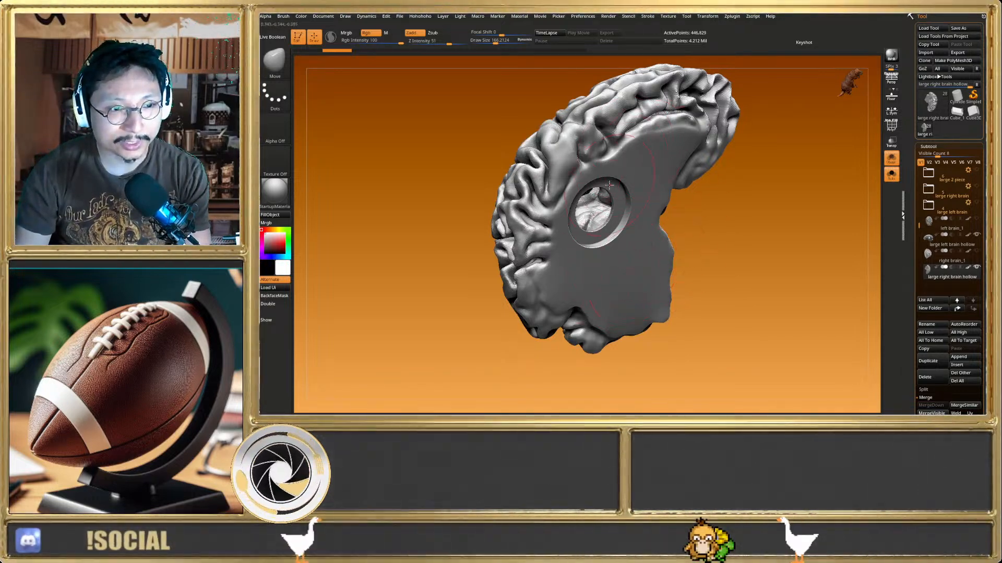
mouse_move(601, 256)
right_down()
mouse_move(637, 177)
mouse_move(623, 218)
mouse_move(582, 187)
mouse_move(567, 204)
right_up()
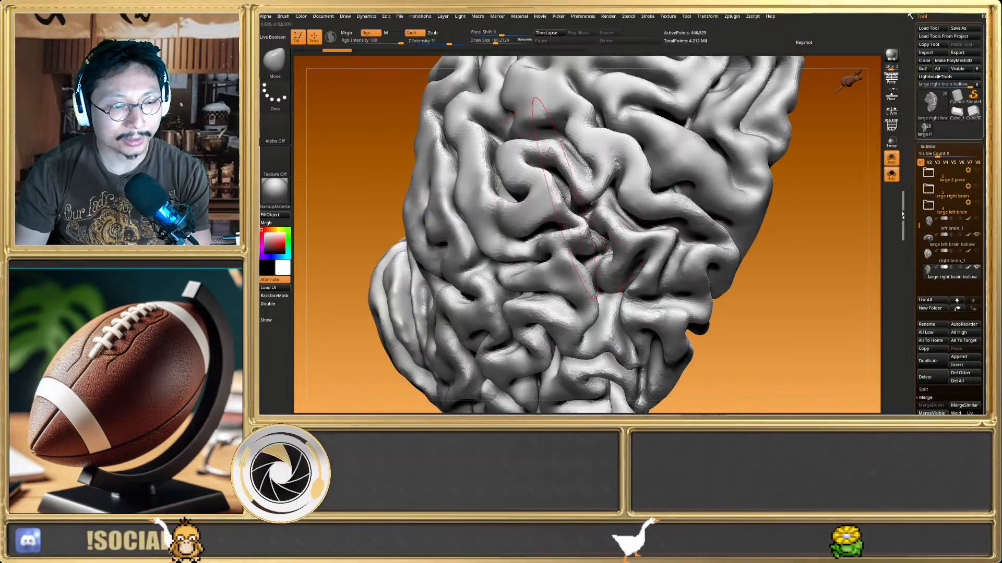
Reduce the draw size to about 83 and inspect the right half's hollow interior through its round opening
key(s)
drag(566, 200, 559, 199)
mouse_move(519, 249)
right_down()
mouse_move(547, 254)
mouse_move(563, 244)
mouse_move(544, 255)
right_up()
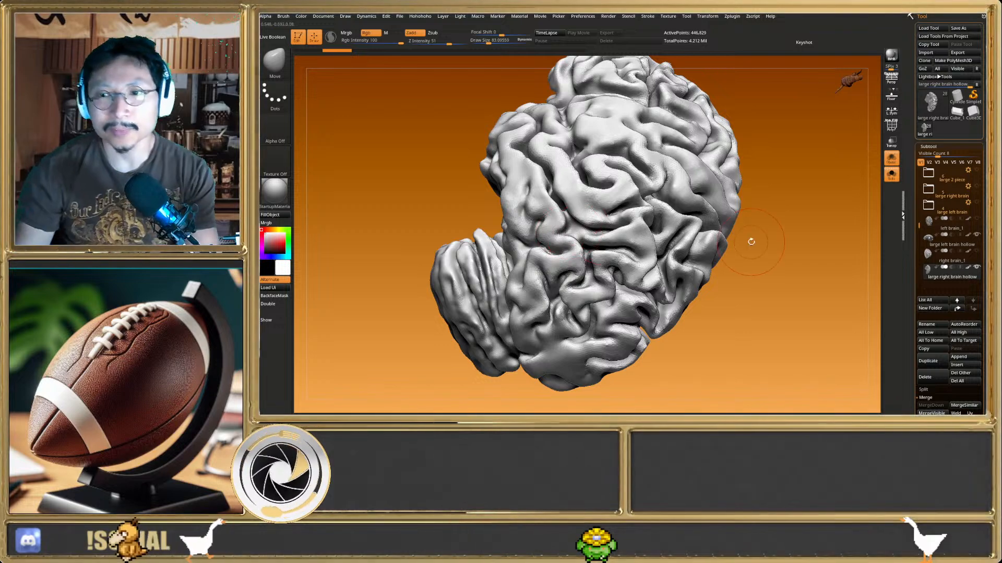
right_drag(752, 242, 695, 270)
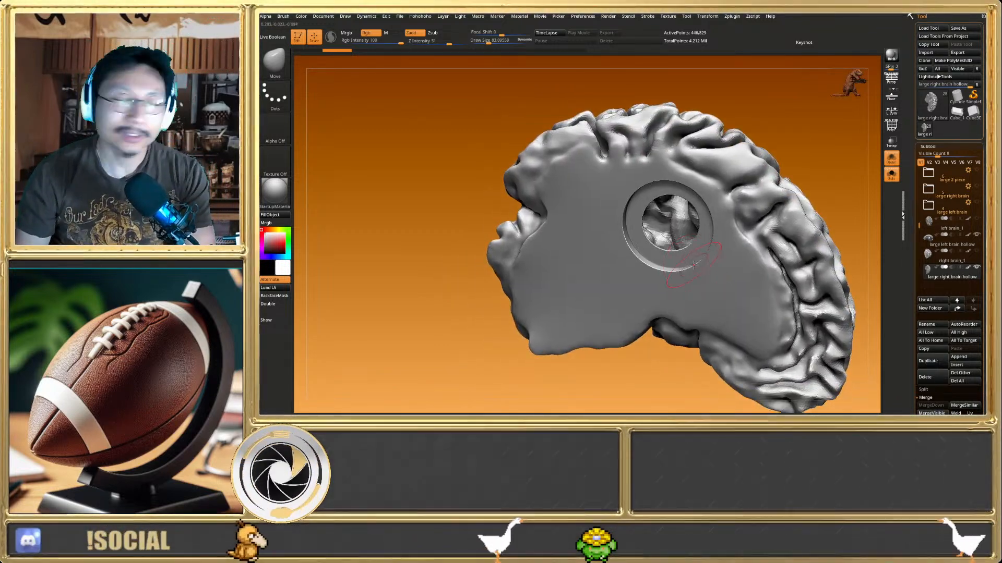
right_drag(841, 194, 791, 209)
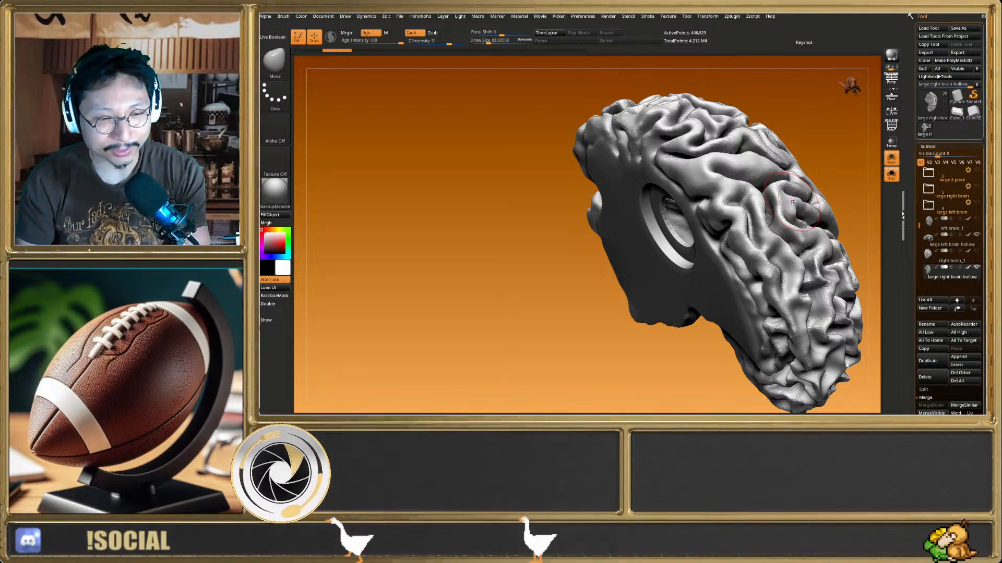
right_drag(673, 230, 654, 280)
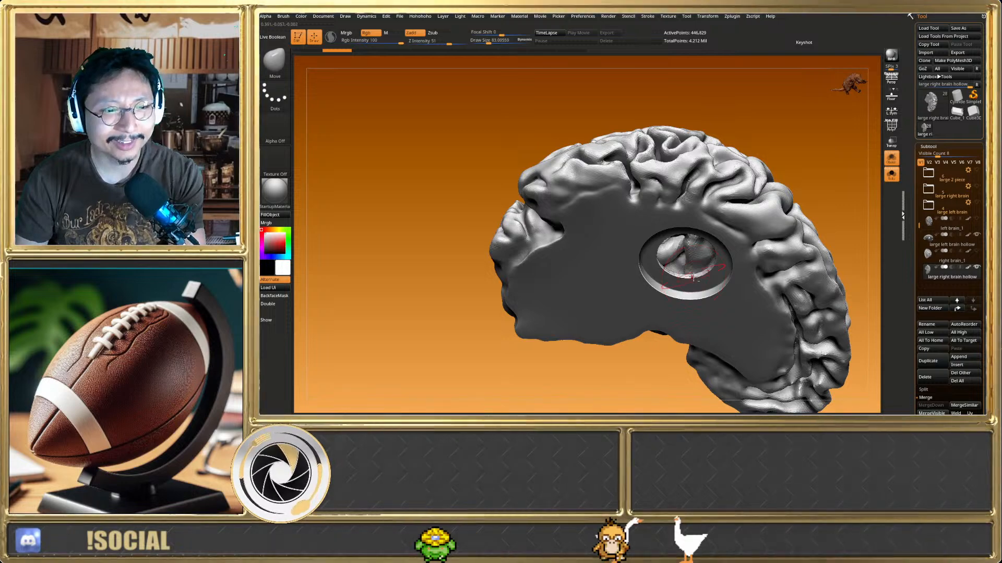
mouse_move(693, 278)
right_down()
mouse_move(671, 264)
mouse_move(655, 282)
mouse_move(657, 318)
mouse_move(651, 304)
mouse_move(699, 207)
mouse_move(849, 198)
right_up()
Turn off Solo and compare both brain halves side by side from the back and above
click(891, 175)
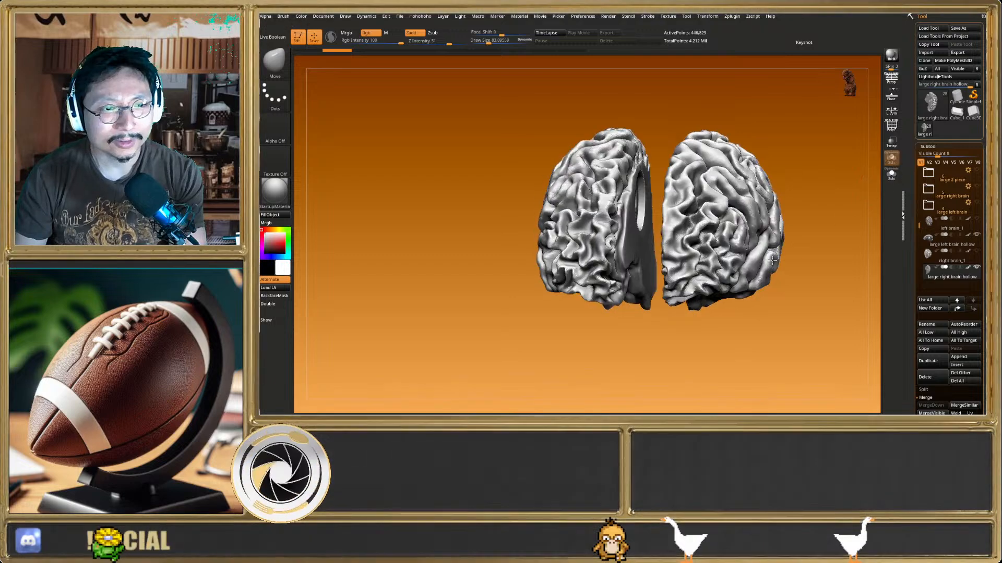
right_drag(773, 260, 776, 280)
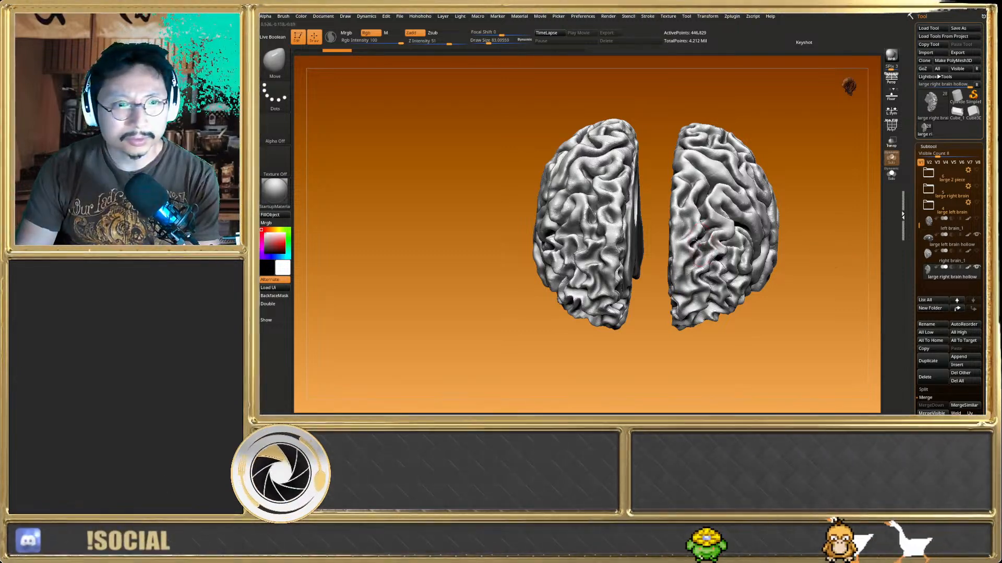
right_drag(698, 241, 722, 281)
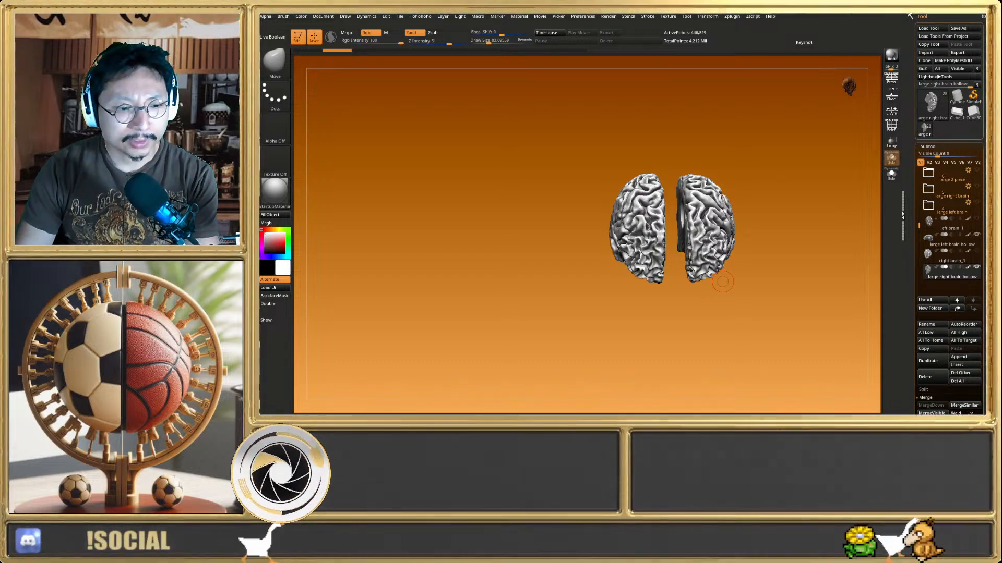
alt+drag(625, 273, 661, 247)
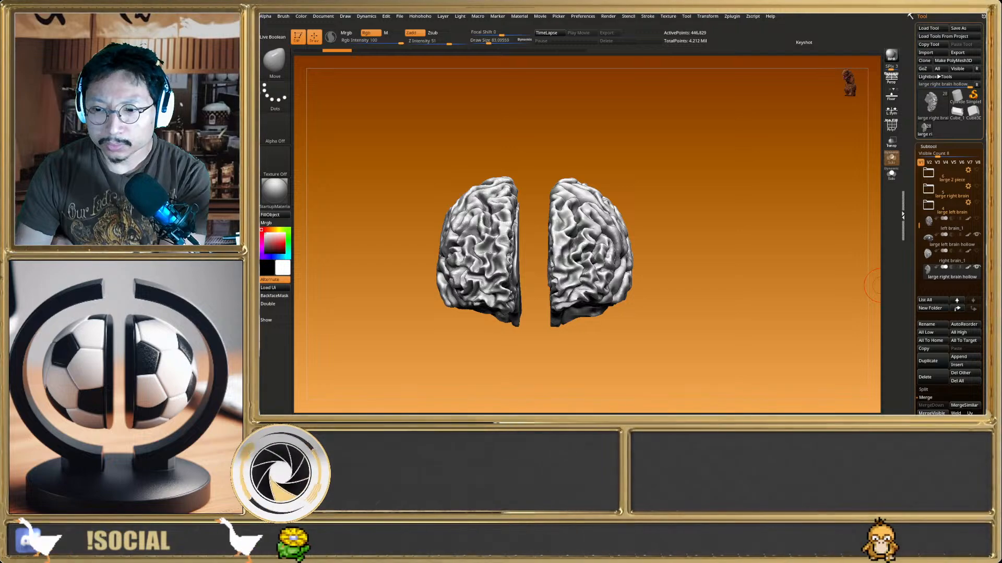
drag(741, 271, 653, 267)
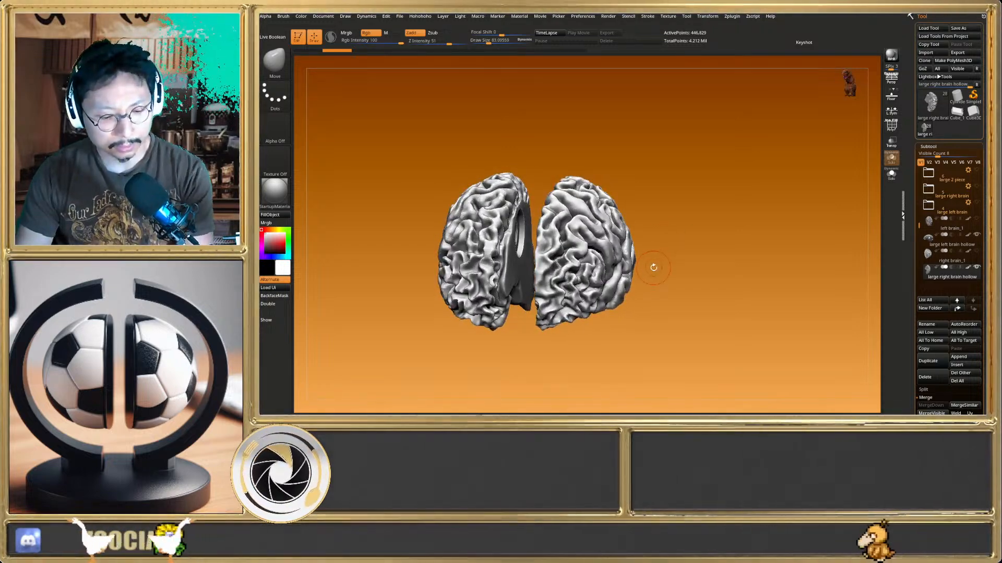
Insert the 1 mm cube as a new subtool and position it in the gap between the two brain halves
key(grave)
click(654, 259)
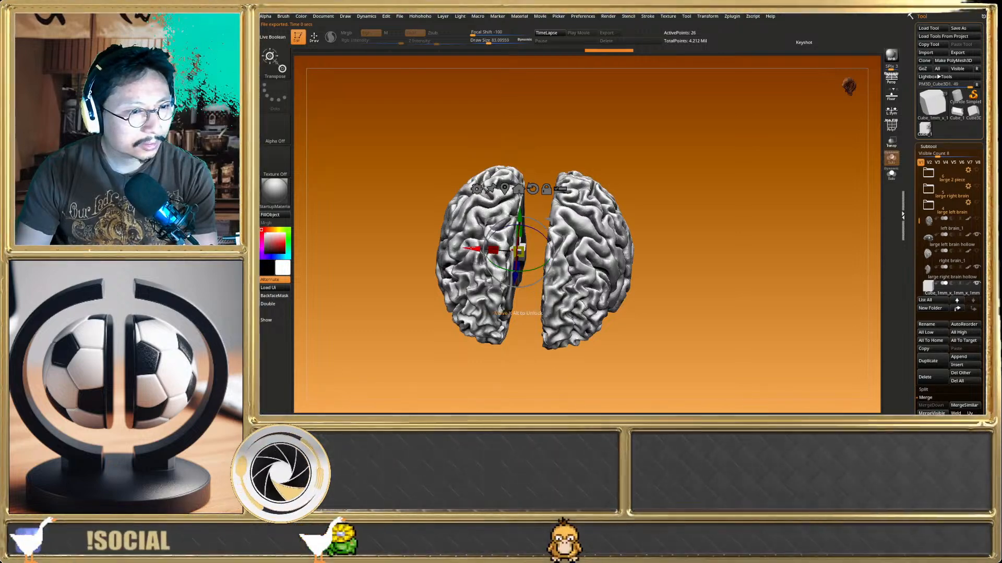
drag(469, 248, 557, 138)
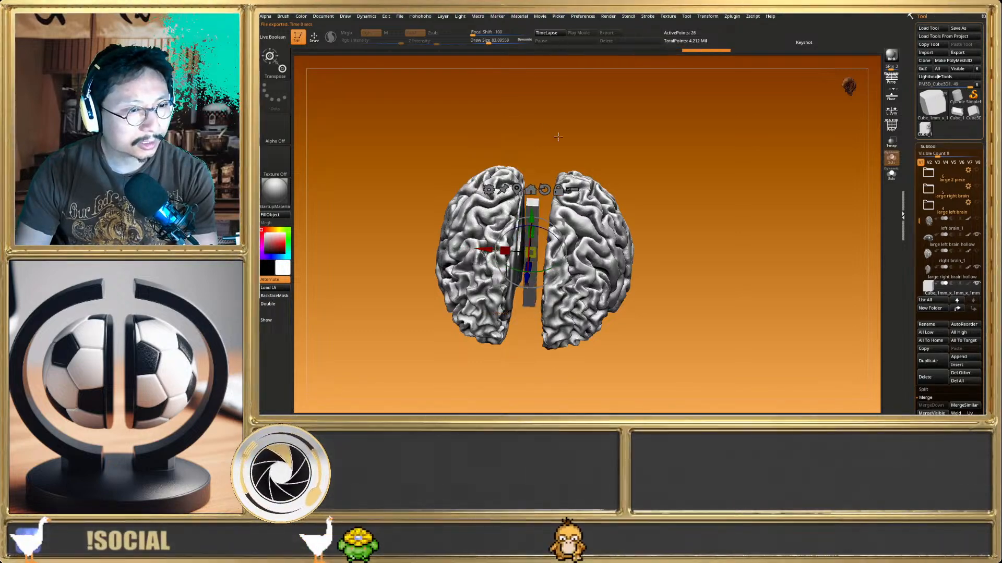
right_drag(579, 292, 535, 249)
drag(520, 268, 309, 287)
mouse_move(309, 287)
right_down()
mouse_move(421, 360)
mouse_move(493, 308)
right_up()
key(q)
right_drag(556, 313, 679, 263)
key(w)
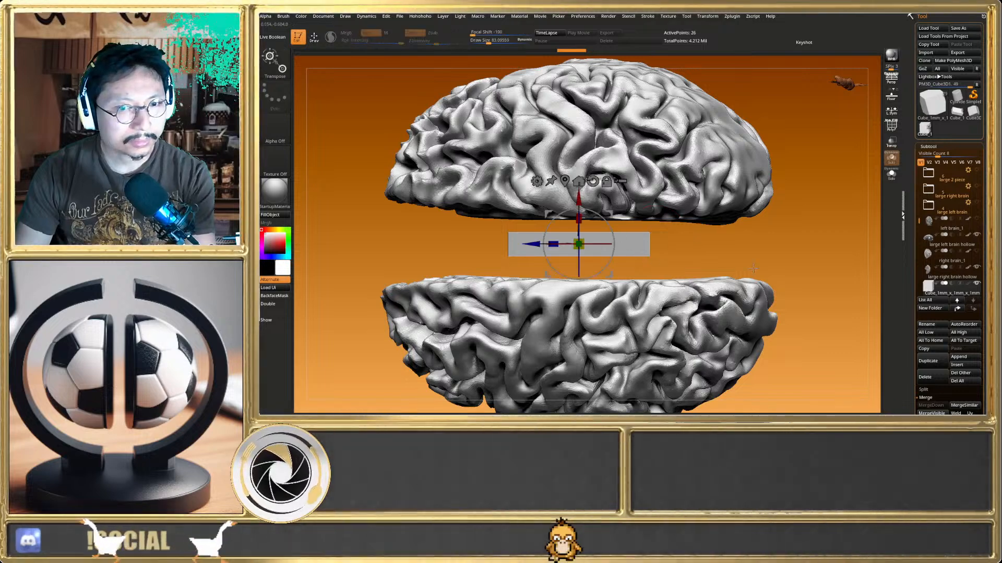
Hide the large left brain half and the cube subtool in the gap
key(q)
click(977, 238)
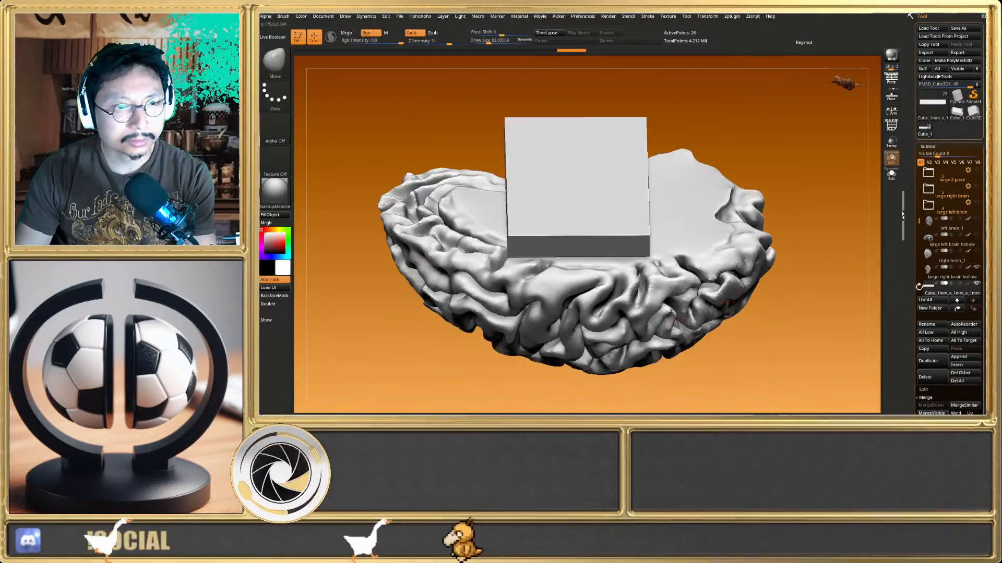
click(978, 285)
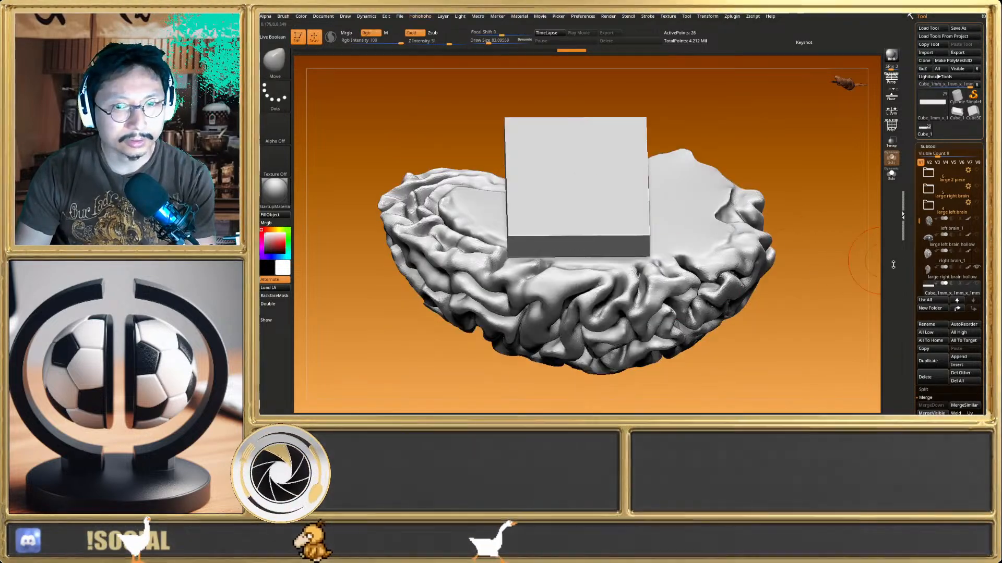
Insert a cylinder as a new subtool and scale it down to a small piece above the right brain half
key(space)
click(797, 211)
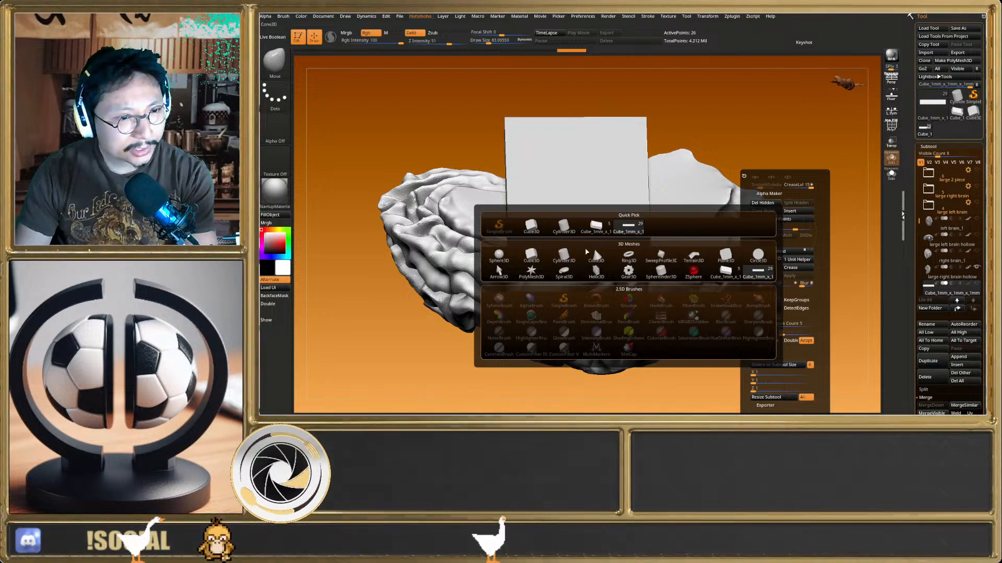
click(570, 259)
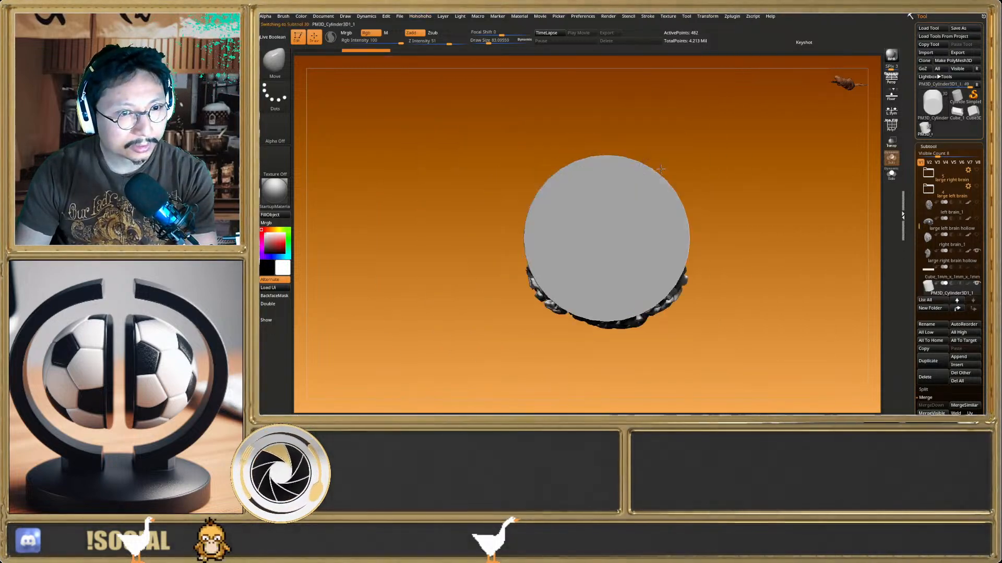
right_drag(644, 201, 626, 239)
key(w)
drag(610, 232, 537, 328)
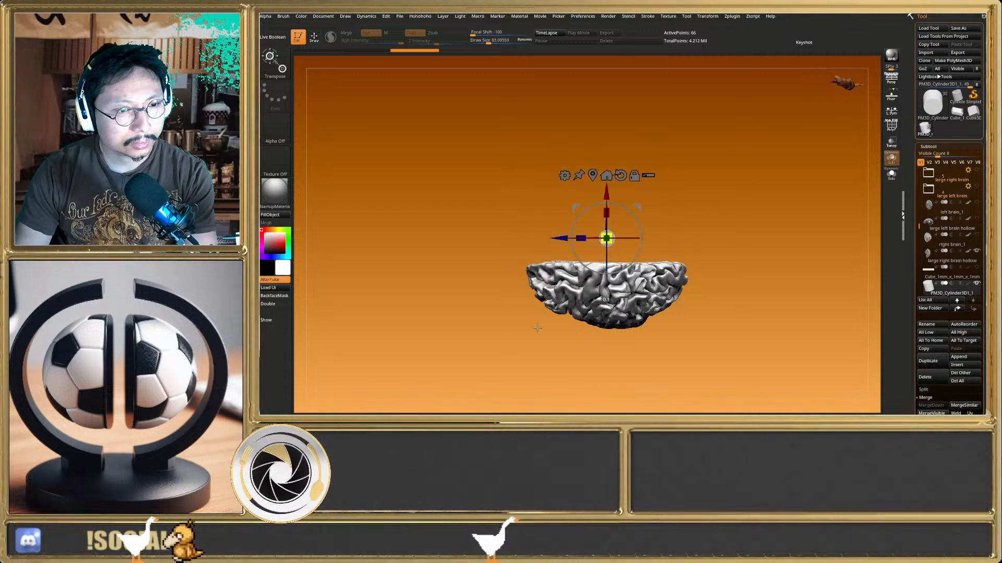
Rotate the cylinder 90° so its axis is perpendicular to the half's flat face, and color it cyan (0, 255, 255)
key(q)
key(w)
shift+drag(607, 262, 608, 201)
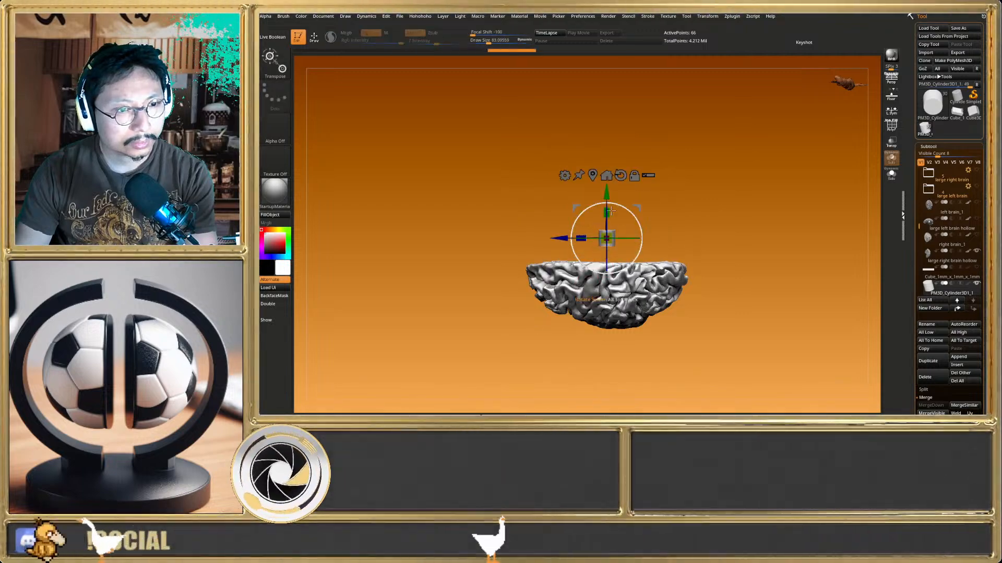
click(288, 256)
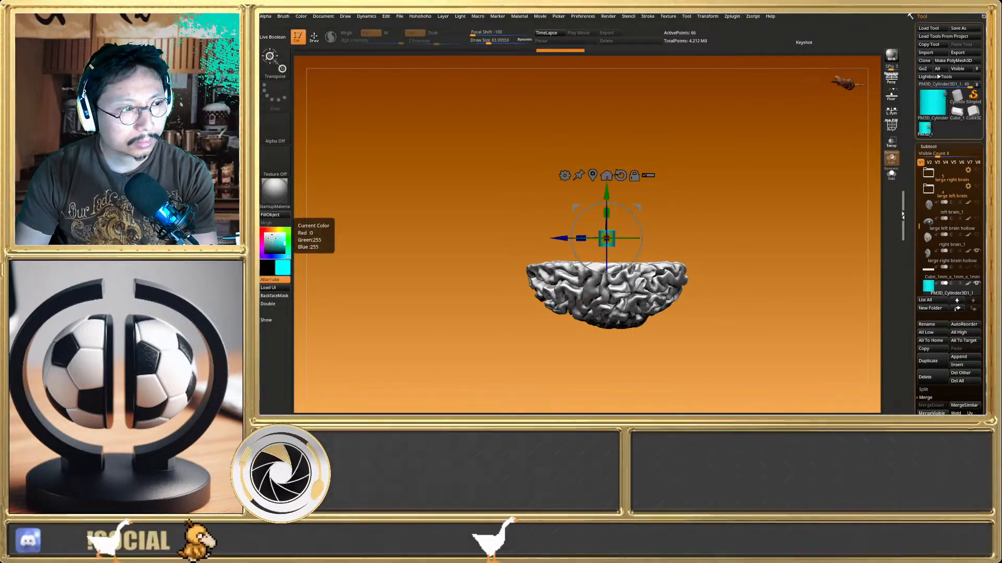
Center the cyan cylinder over the round recess in the brain half's flat face and enlarge it to the recess's outer diameter
right_drag(612, 194, 619, 308)
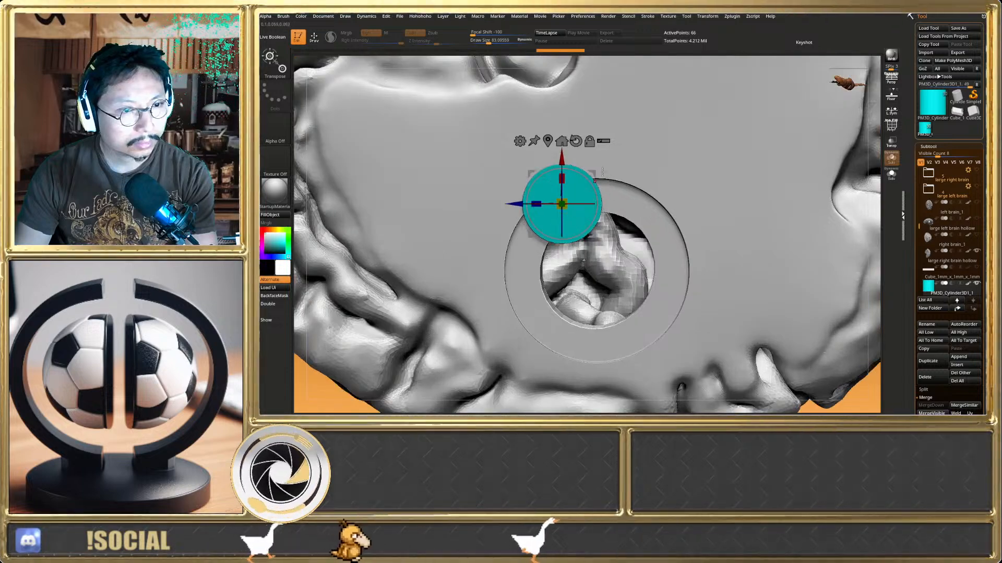
drag(593, 174, 630, 241)
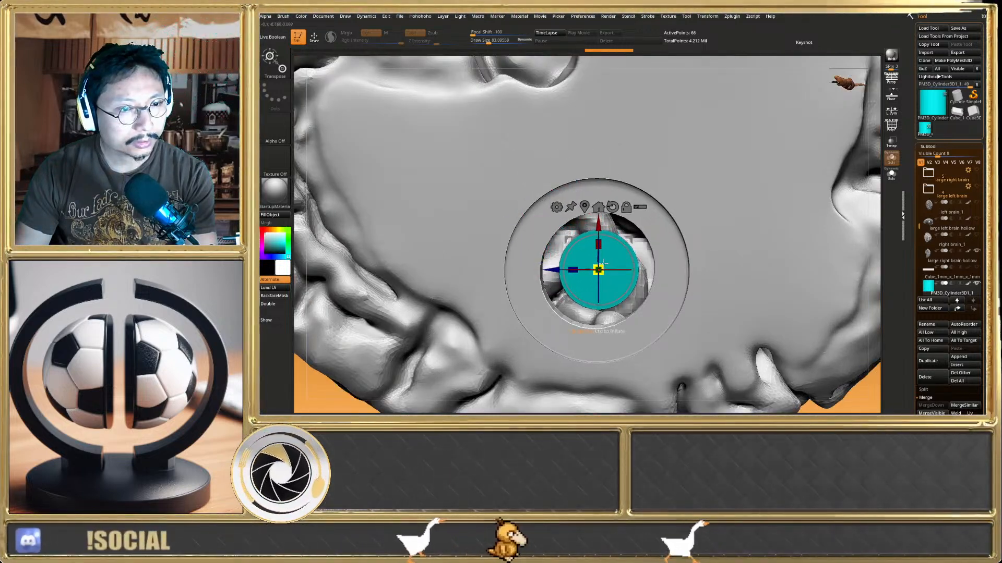
drag(598, 270, 682, 231)
drag(556, 269, 553, 268)
key(q)
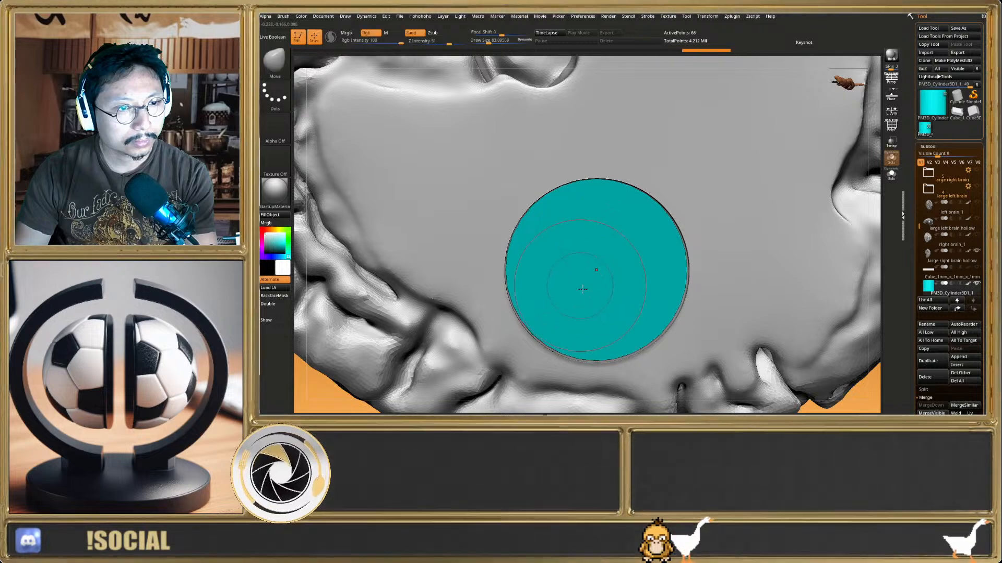
Stretch the cyan cylinder along its axis to about twice its length above the right brain half
right_drag(597, 270, 591, 216)
key(w)
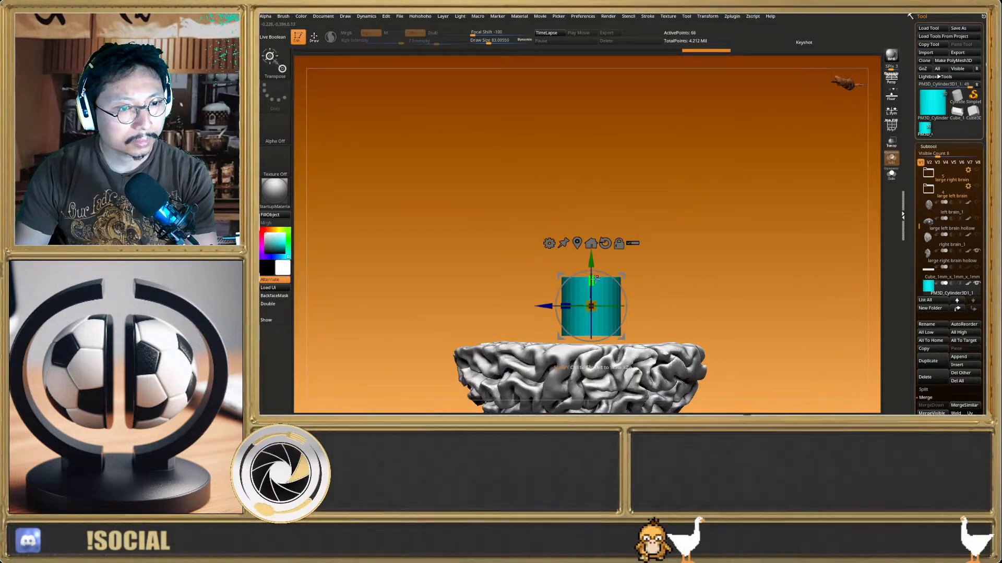
drag(595, 279, 595, 234)
key(q)
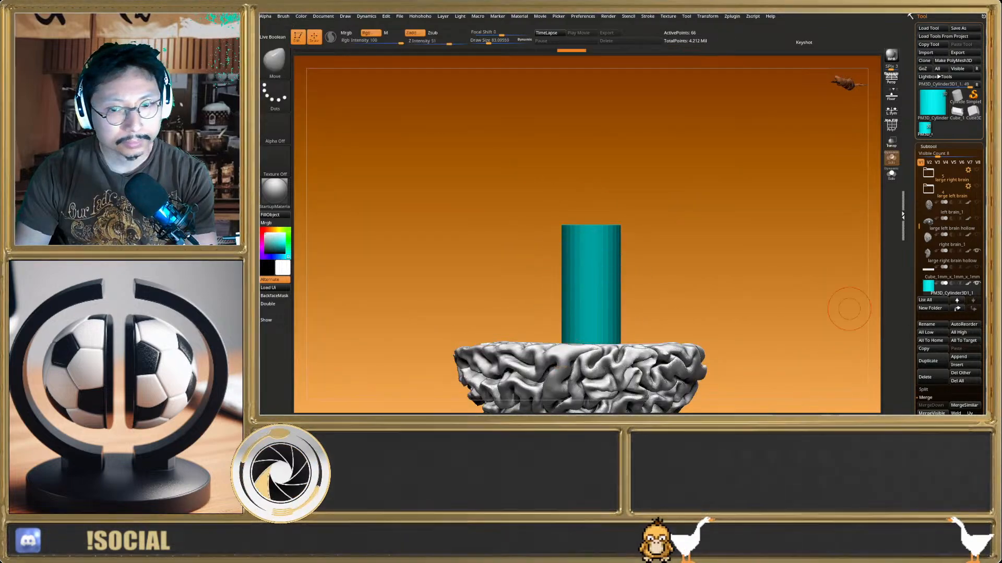
Show the large left brain half and the cube subtool in the gap again
click(978, 234)
click(978, 235)
click(977, 218)
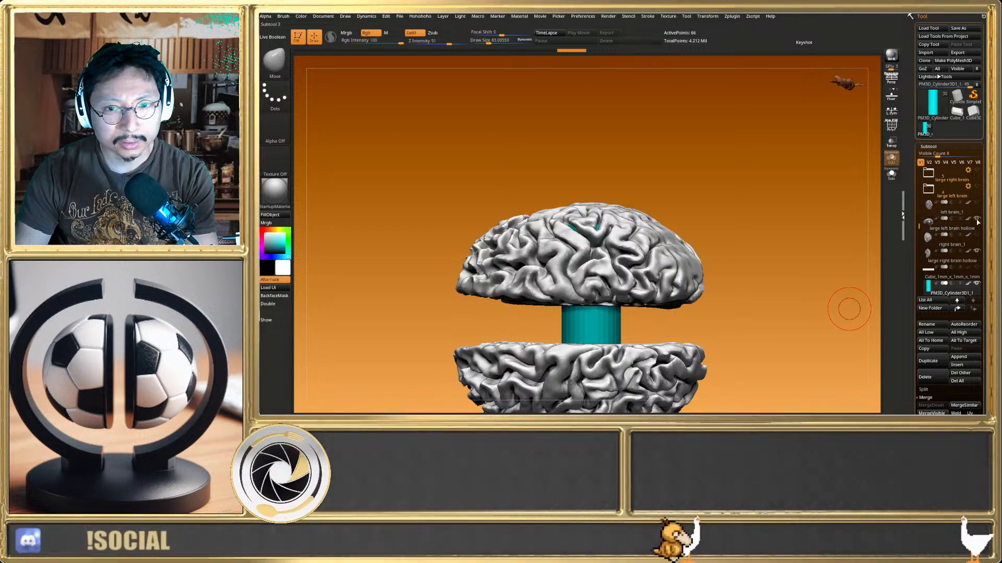
right_drag(700, 267, 672, 308)
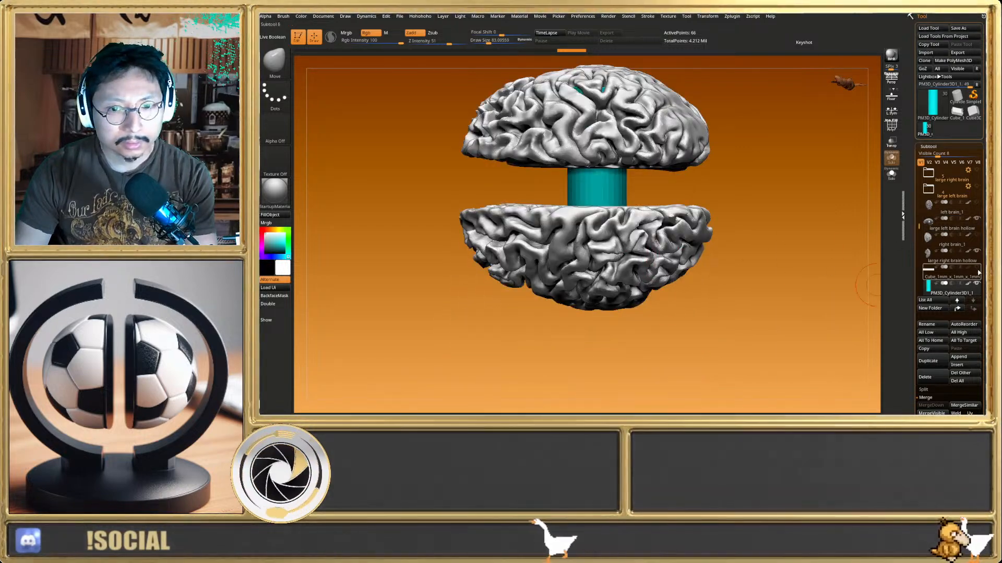
click(977, 268)
right_drag(784, 257, 681, 217)
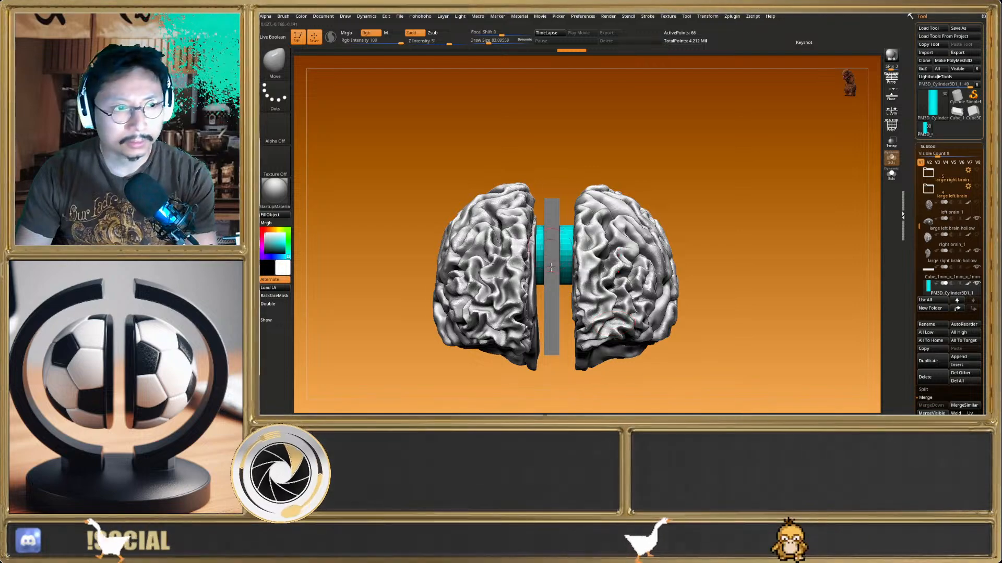
mouse_move(551, 267)
right_down()
mouse_move(608, 243)
mouse_move(605, 235)
right_up()
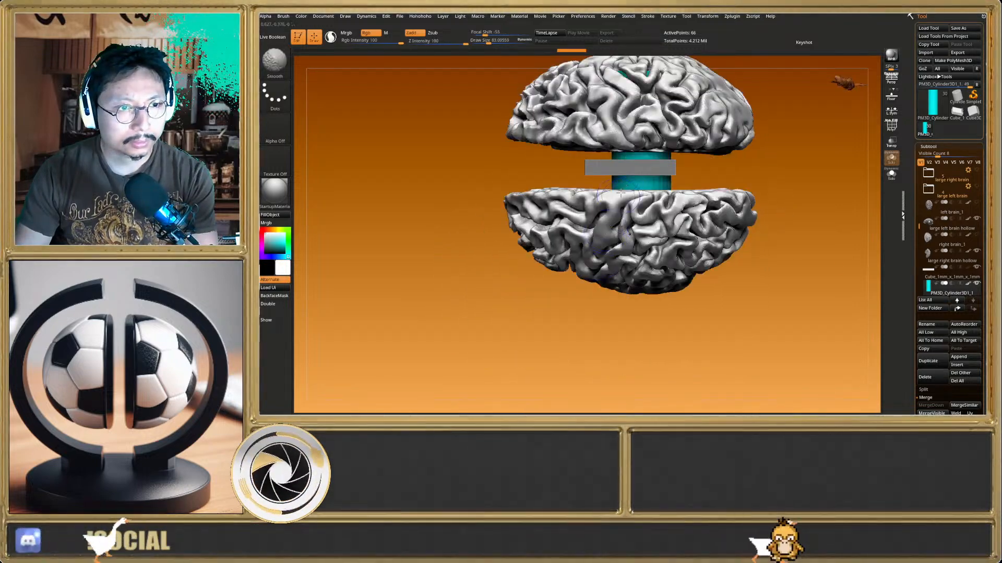
Select the cube subtool in the gap and lengthen it into a tall bar extending well below the brain halves
alt+click(595, 168)
key(w)
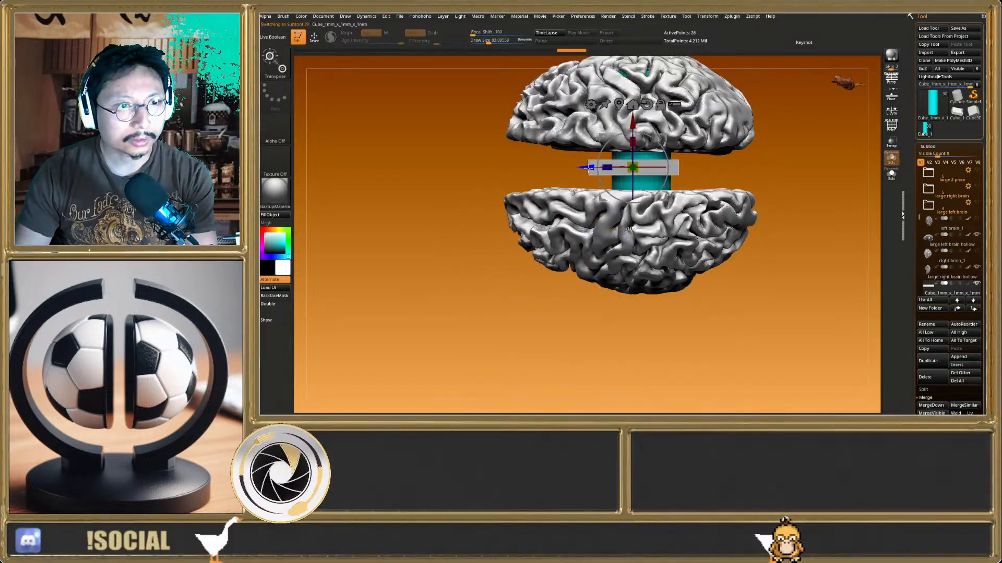
key(q)
mouse_move(597, 245)
right_down()
mouse_move(605, 221)
mouse_move(653, 223)
right_up()
key(w)
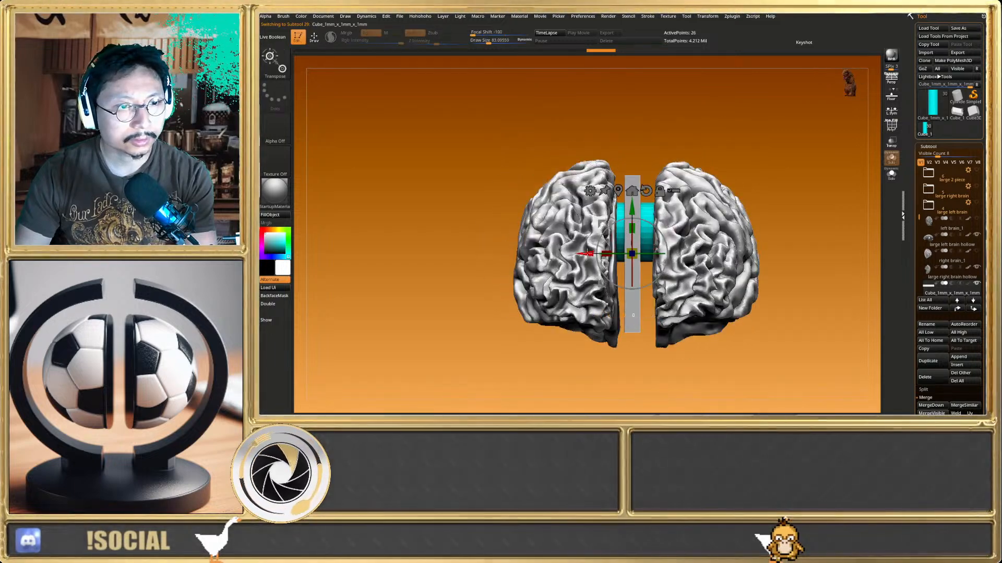
drag(633, 229, 634, 119)
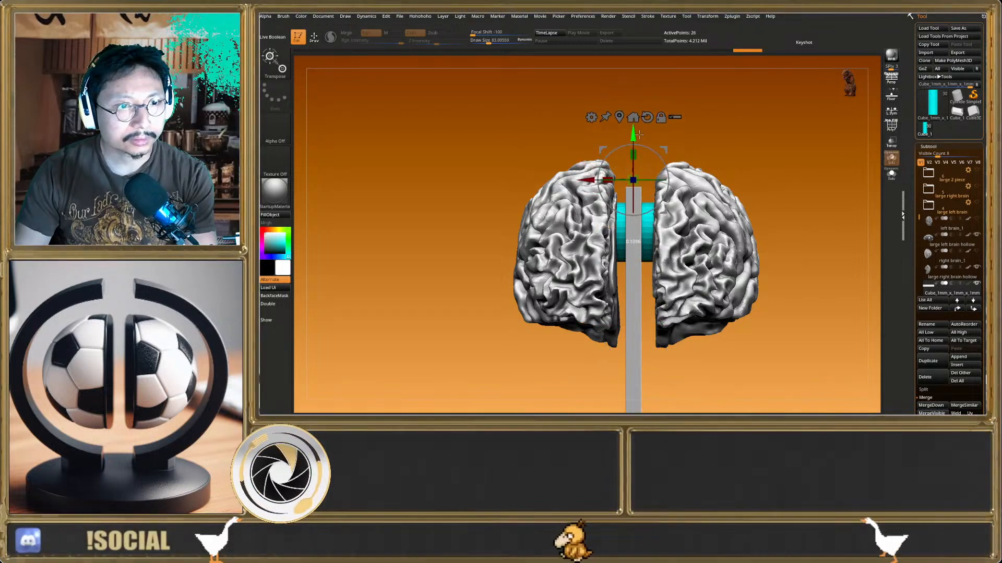
Display the bar's polyframe, choose the ZModeler brush and reduce the draw size to 18.76
key(q)
mouse_move(635, 157)
mouse_down()
mouse_move(651, 186)
mouse_move(651, 120)
mouse_up()
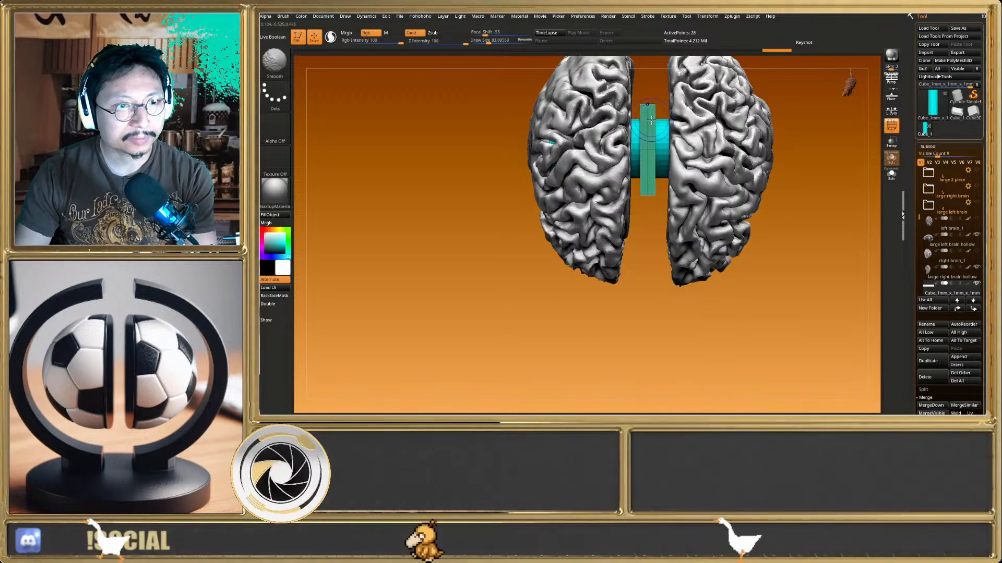
key(b)
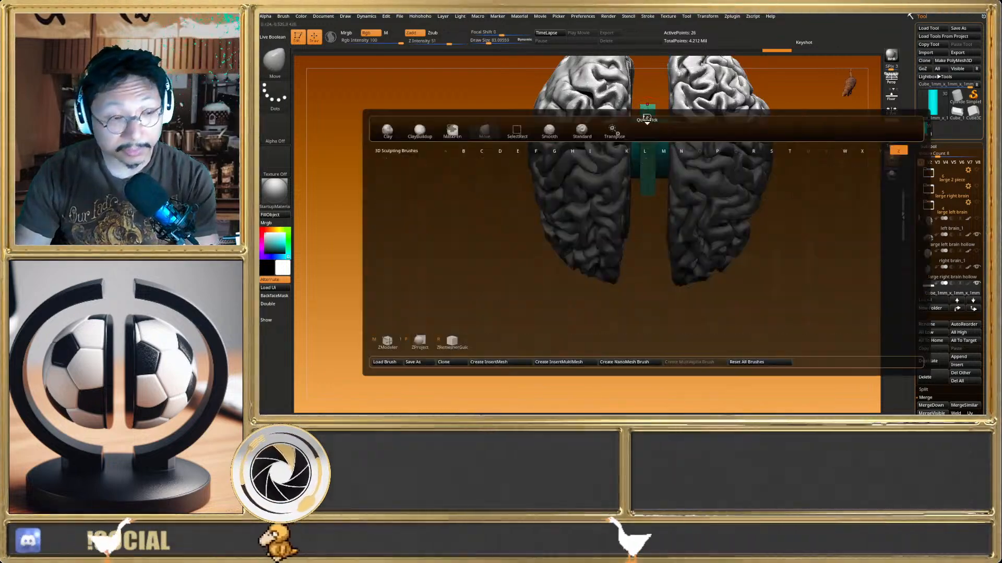
key(z)
key(m)
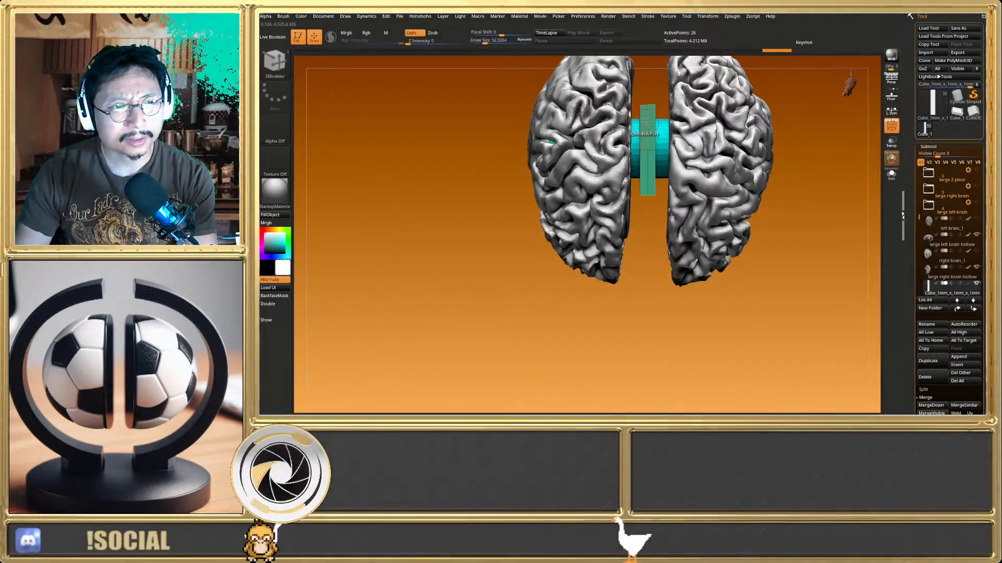
scroll(647, 133, up, 3)
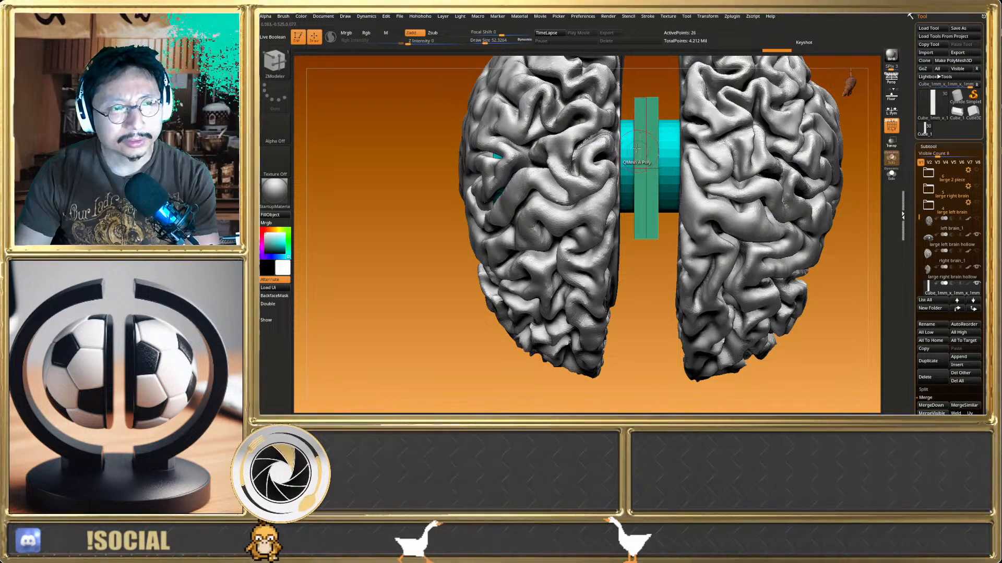
alt+right_drag(627, 147, 634, 189)
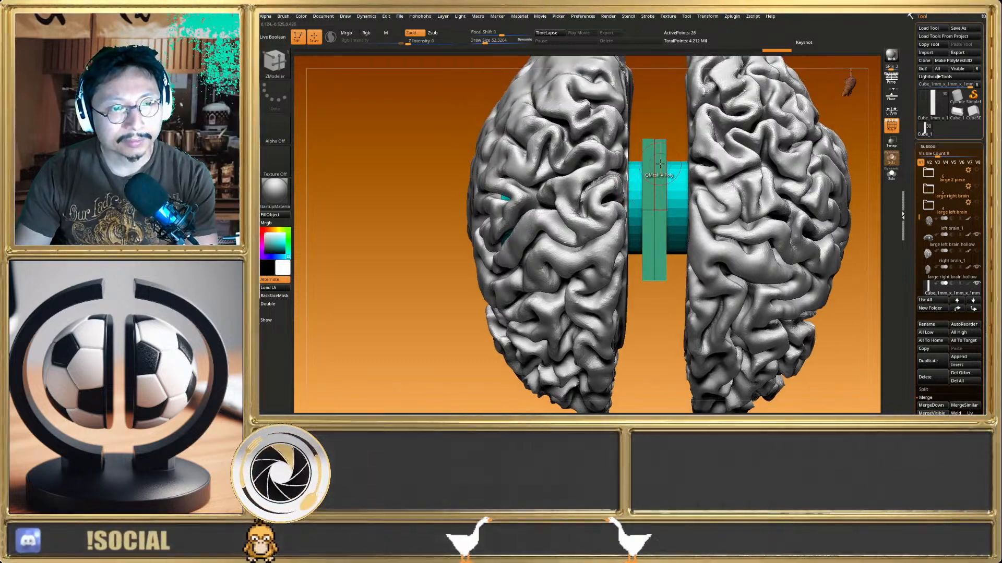
mouse_move(658, 172)
ctrl+right_down()
mouse_move(660, 148)
mouse_move(651, 223)
mouse_move(652, 208)
ctrl+right_up()
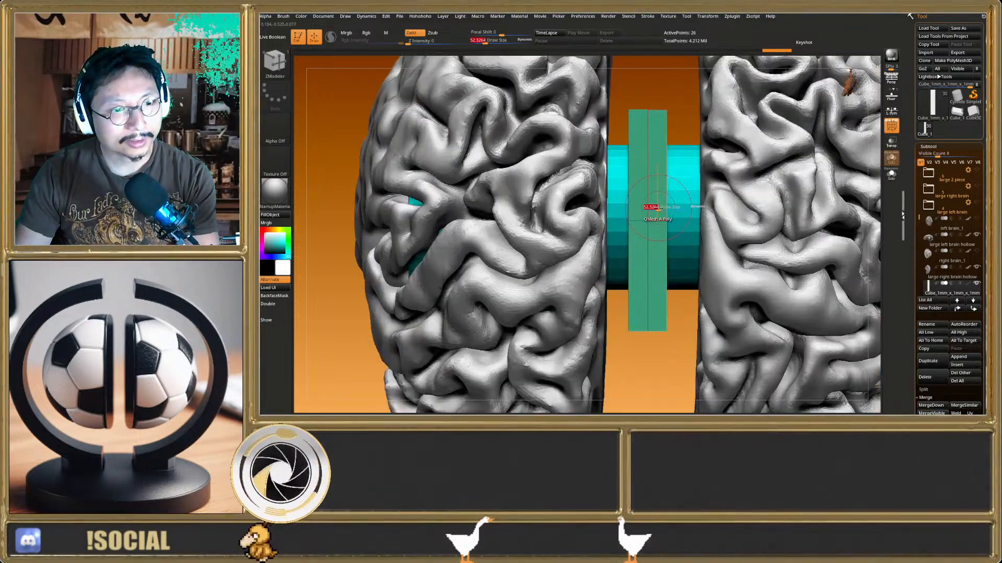
key(s)
click(650, 207)
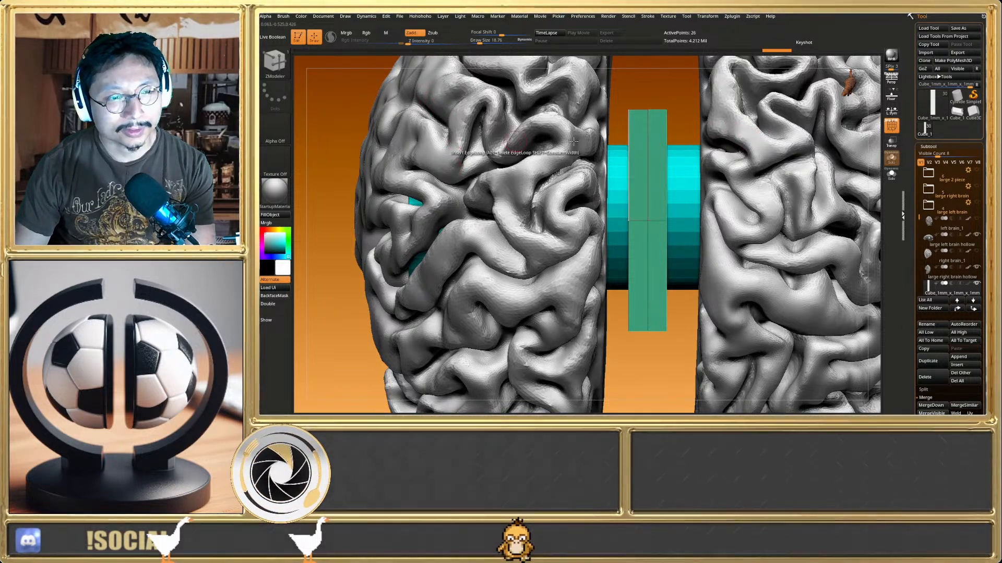
Shift the bar sideways to center it in the gap between the two brain halves
key(w)
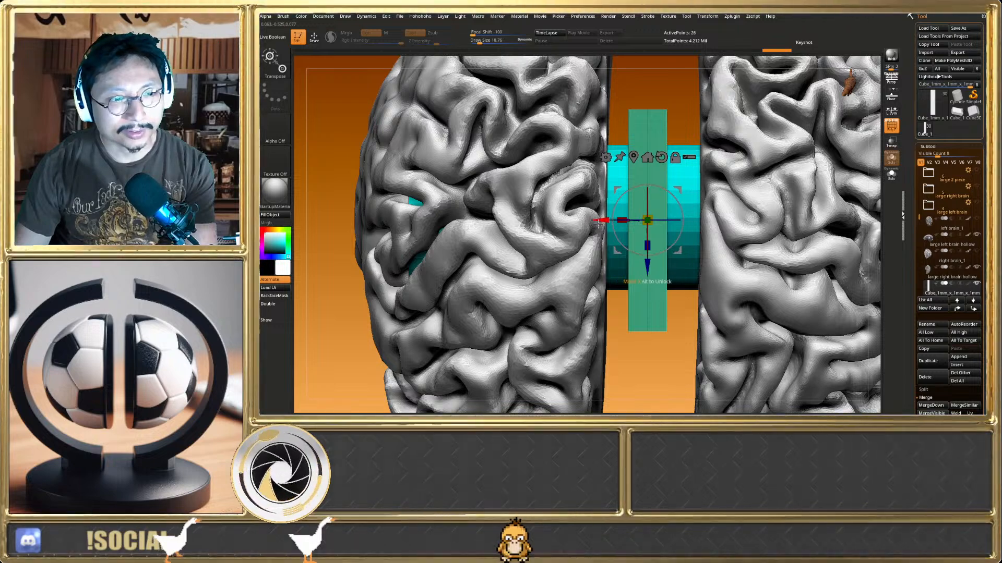
drag(604, 220, 606, 232)
key(ctrl+z)
key(q)
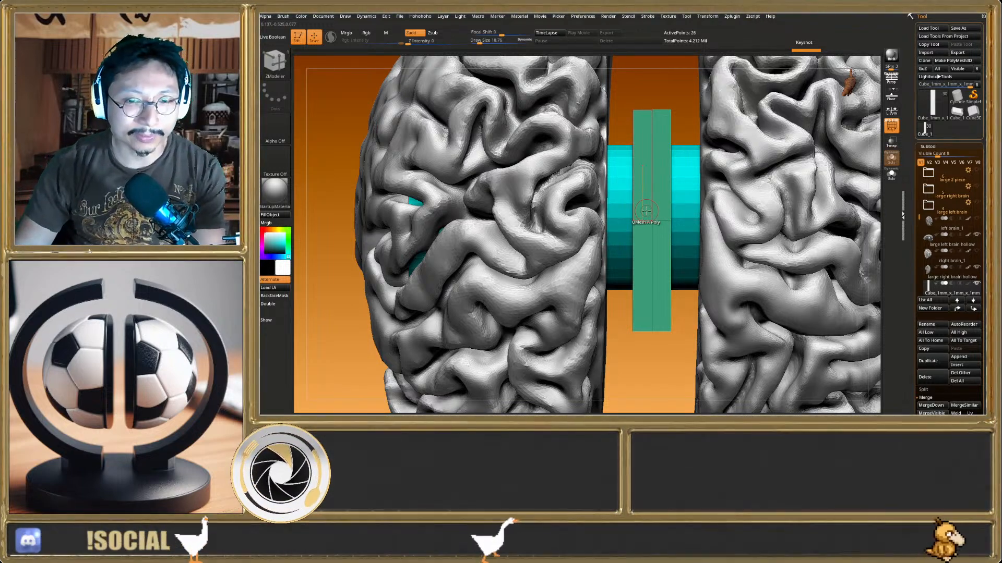
Examine the bar and cylinder between the brain halves from several angles and compare them with the football stand reference image
scroll(646, 211, down, 3)
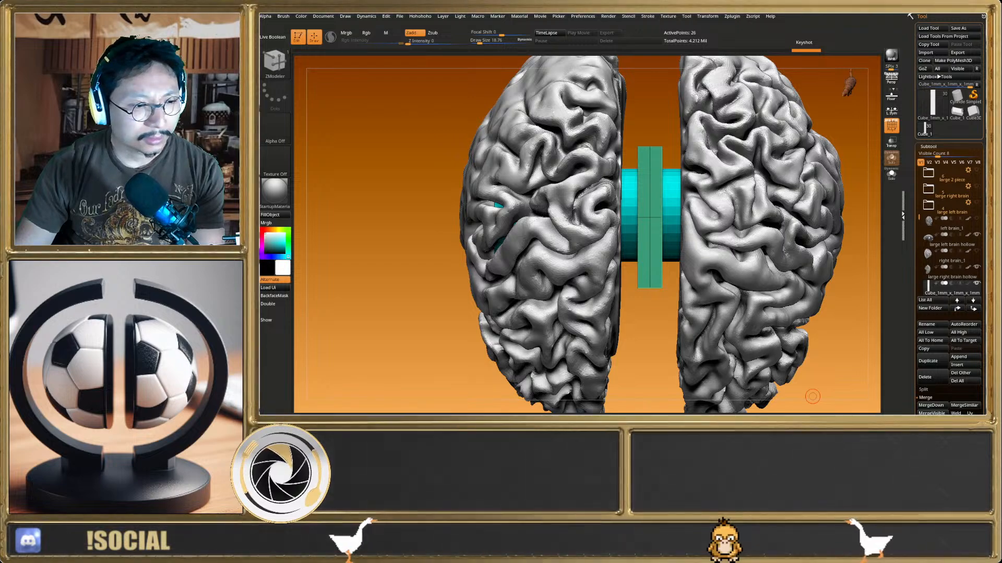
right_drag(691, 267, 691, 235)
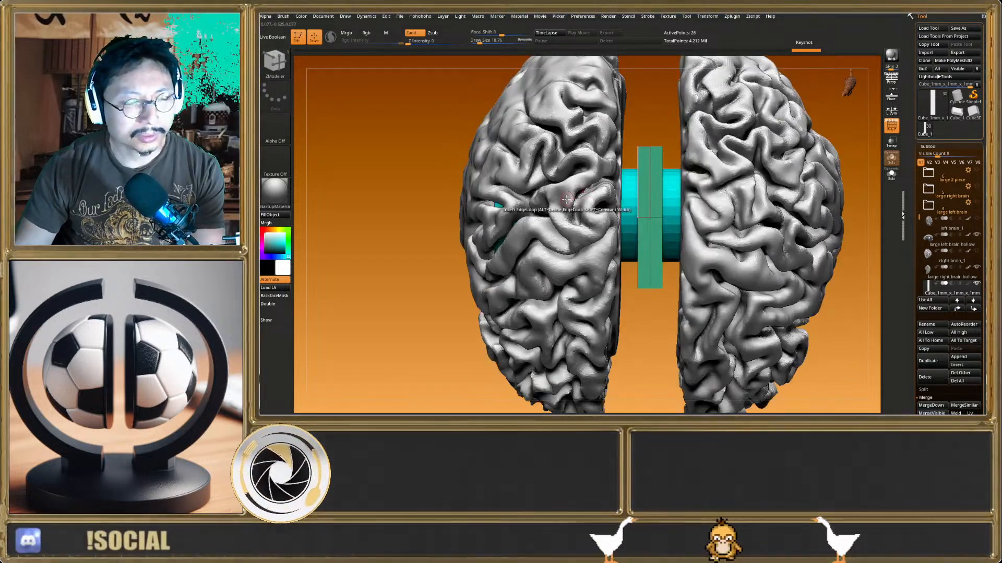
scroll(582, 204, up, 2)
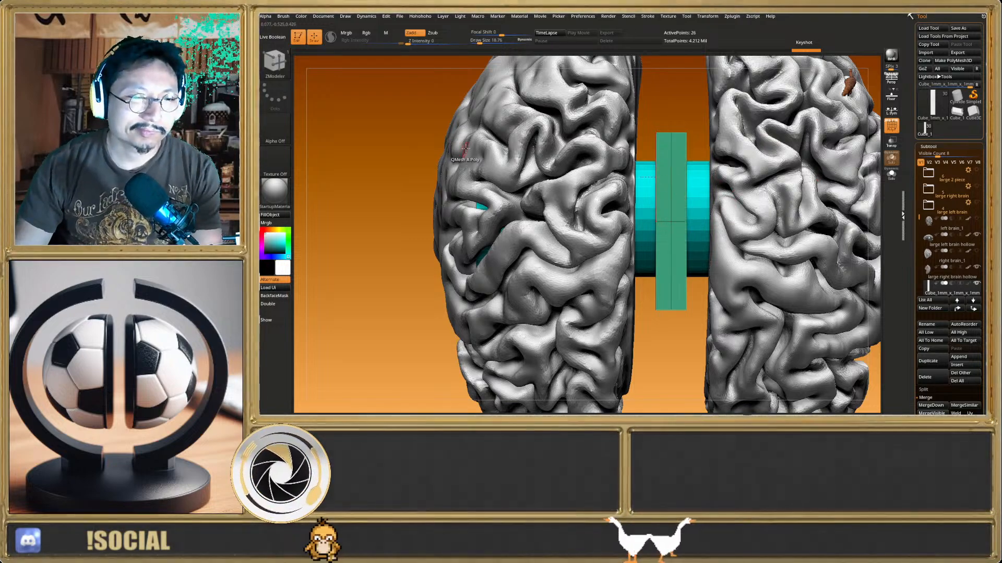
ctrl+right_drag(647, 177, 644, 225)
right_drag(645, 225, 644, 203)
right_drag(603, 228, 624, 229)
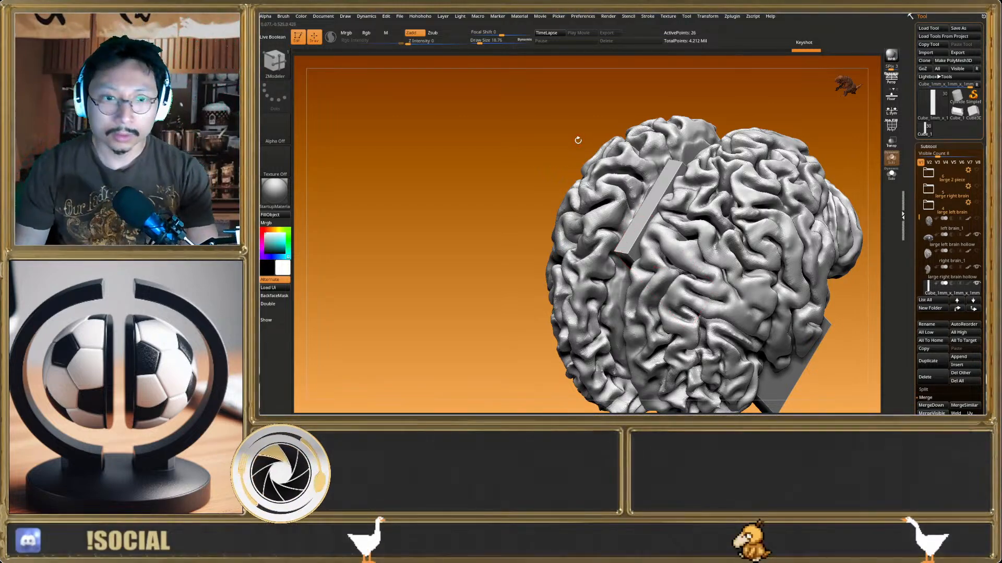
right_drag(579, 200, 657, 204)
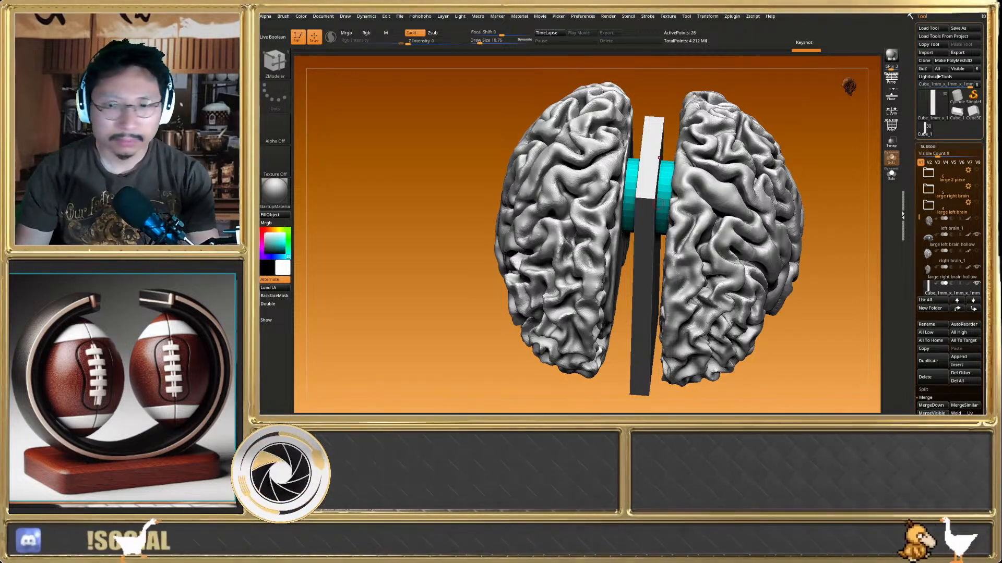
drag(125, 345, 125, 334)
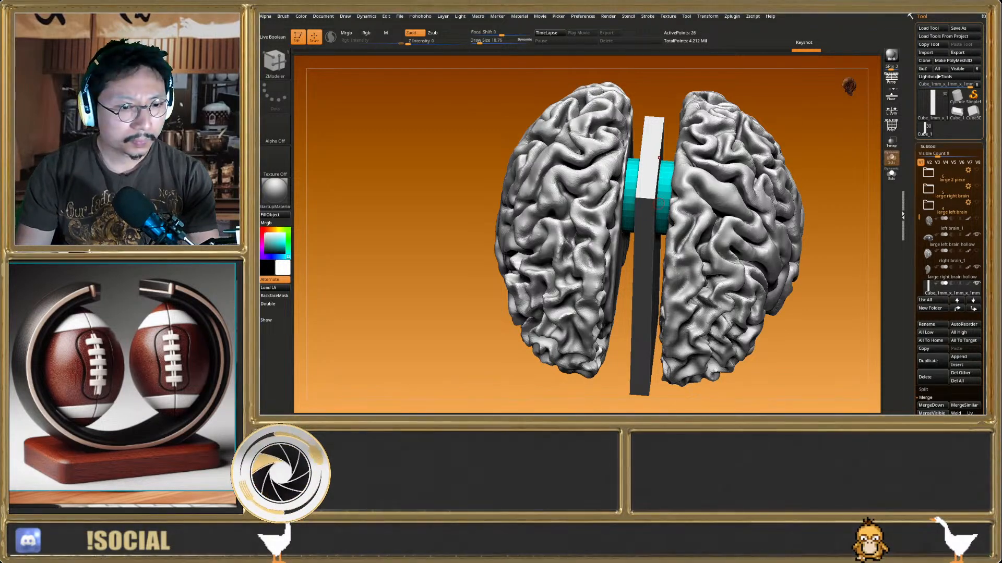
Insert a 1 mm cube as a new subtool and place it at the lower end of the bar
mouse_move(645, 275)
right_down()
mouse_move(631, 278)
mouse_move(635, 254)
mouse_move(644, 292)
mouse_move(626, 313)
mouse_move(637, 316)
right_up()
key(shift+f)
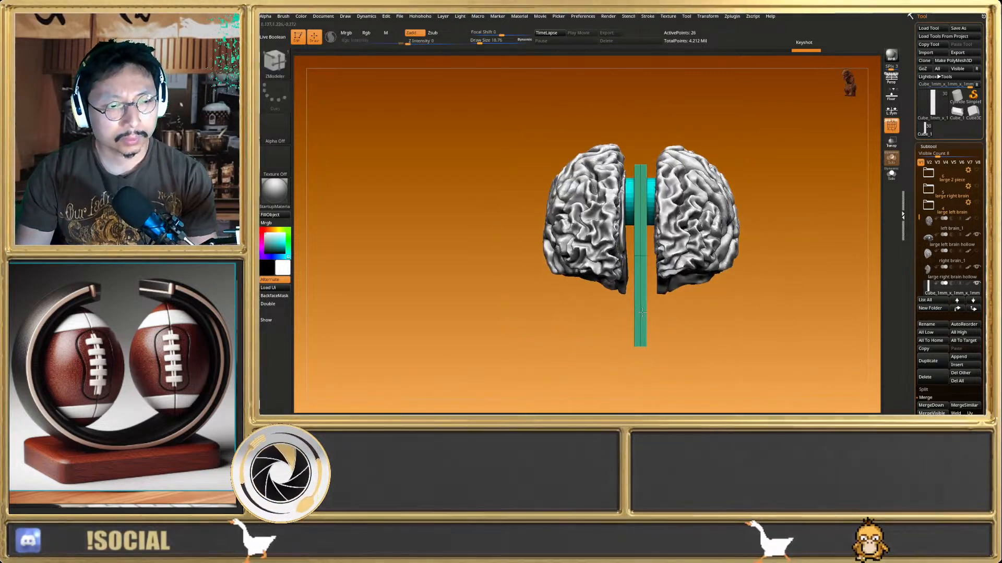
key(space)
click(650, 260)
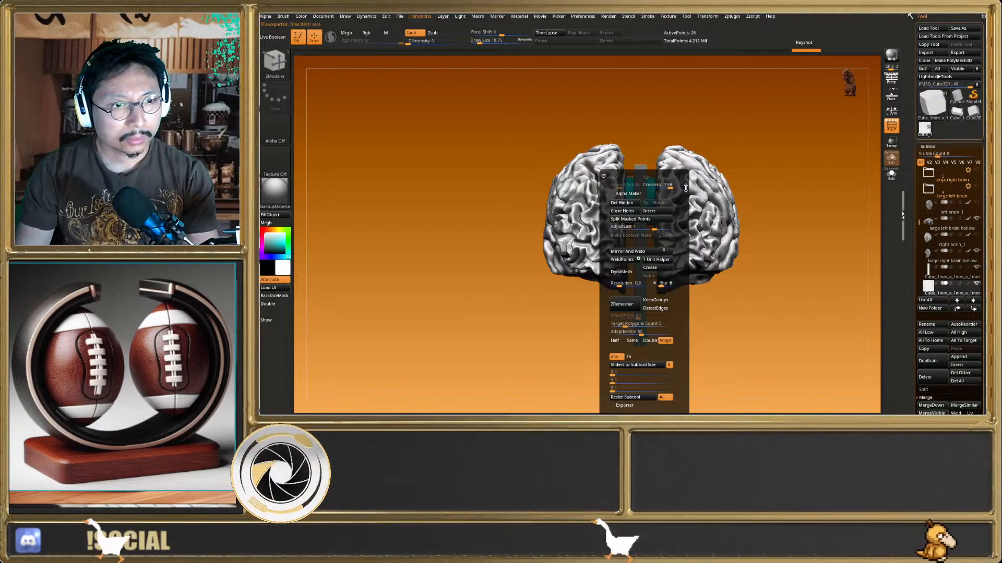
key(w)
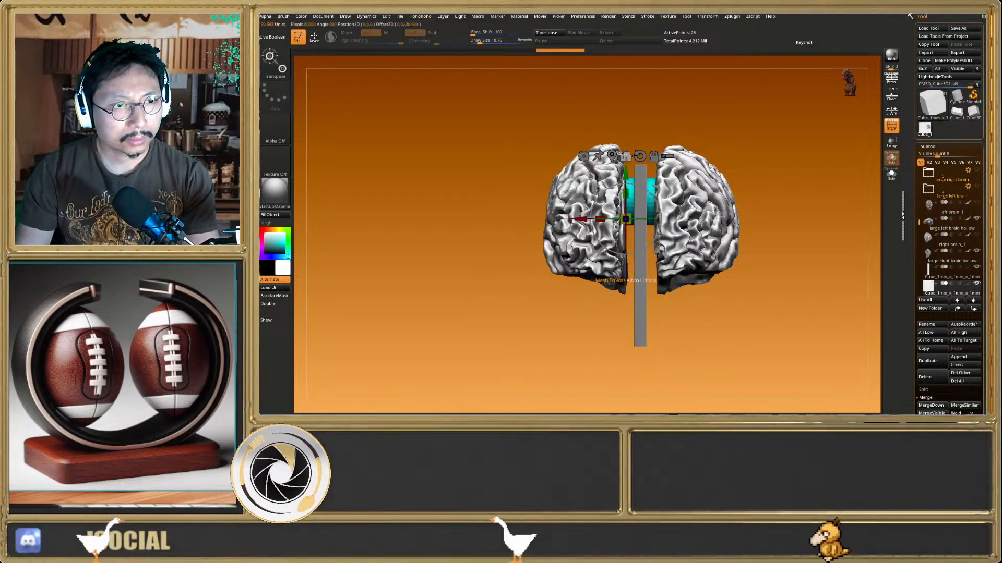
alt+drag(625, 172, 626, 297)
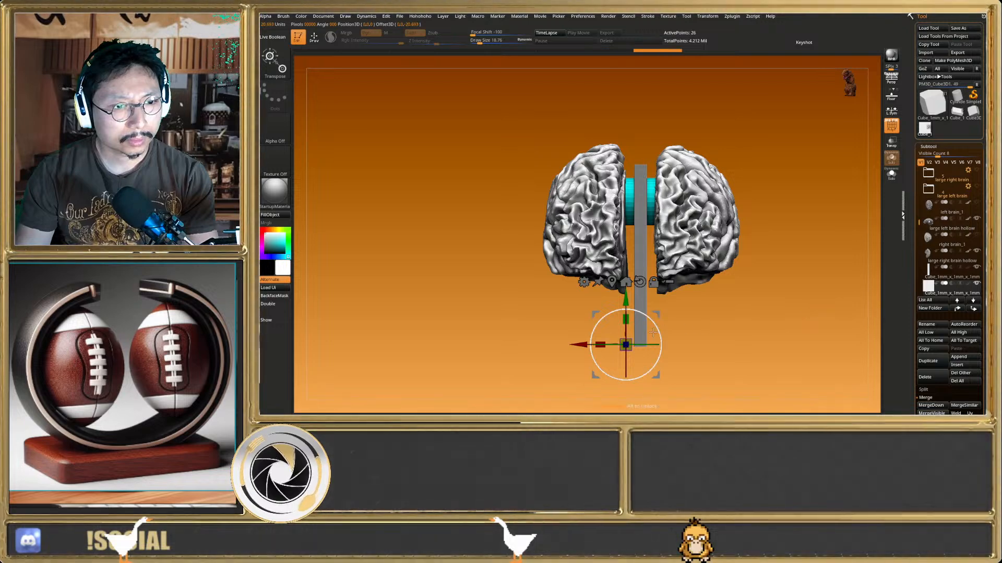
Enlarge the new cube and flatten it into a wide base block beneath the bar
drag(628, 343, 704, 327)
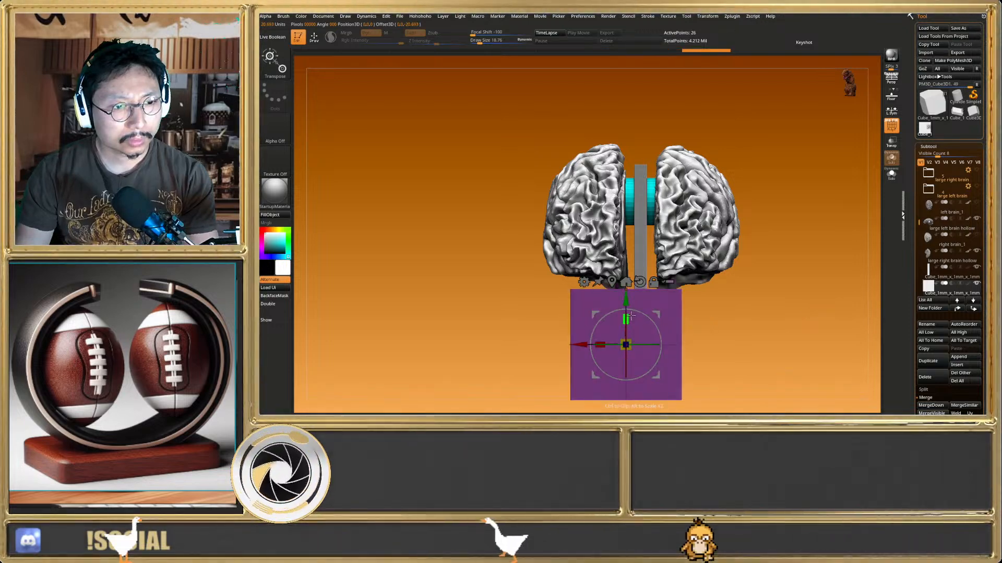
drag(626, 319, 626, 340)
drag(730, 324, 674, 344)
key(shift+f)
right_drag(674, 343, 593, 376)
key(shift+f)
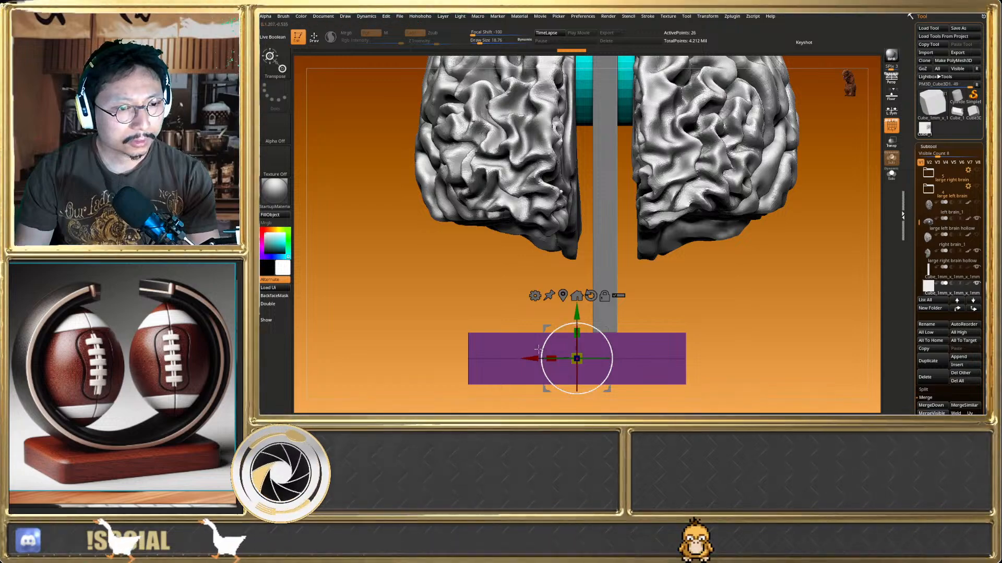
Select the vertical bar, align it with the base block's center and lower it through the block
key(q)
alt+click(609, 224)
key(w)
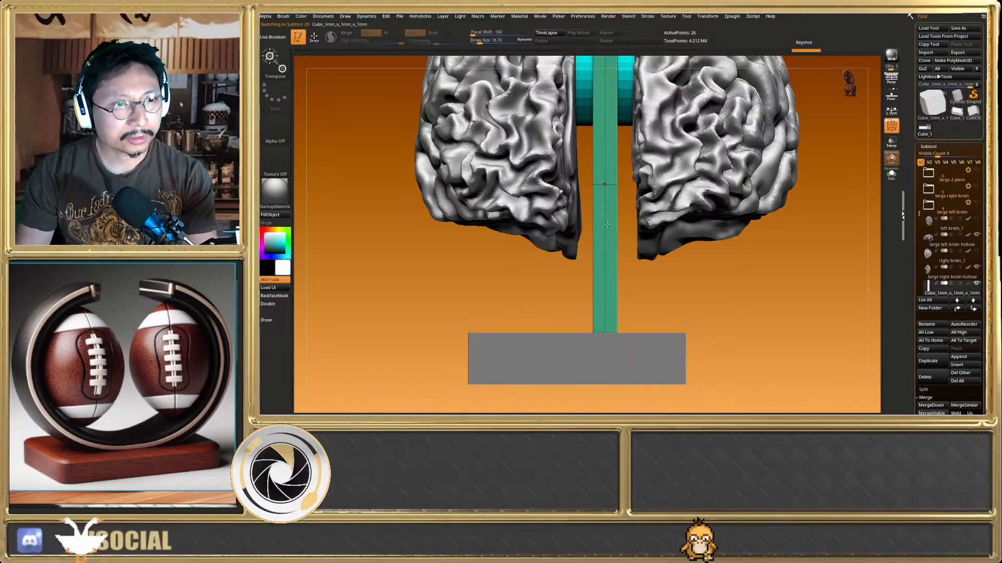
alt+right_drag(609, 224, 598, 295)
mouse_move(598, 154)
alt+right_down()
mouse_move(593, 134)
mouse_move(587, 252)
mouse_move(599, 225)
mouse_move(597, 169)
alt+right_up()
click(569, 101)
click(583, 283)
drag(575, 151, 575, 211)
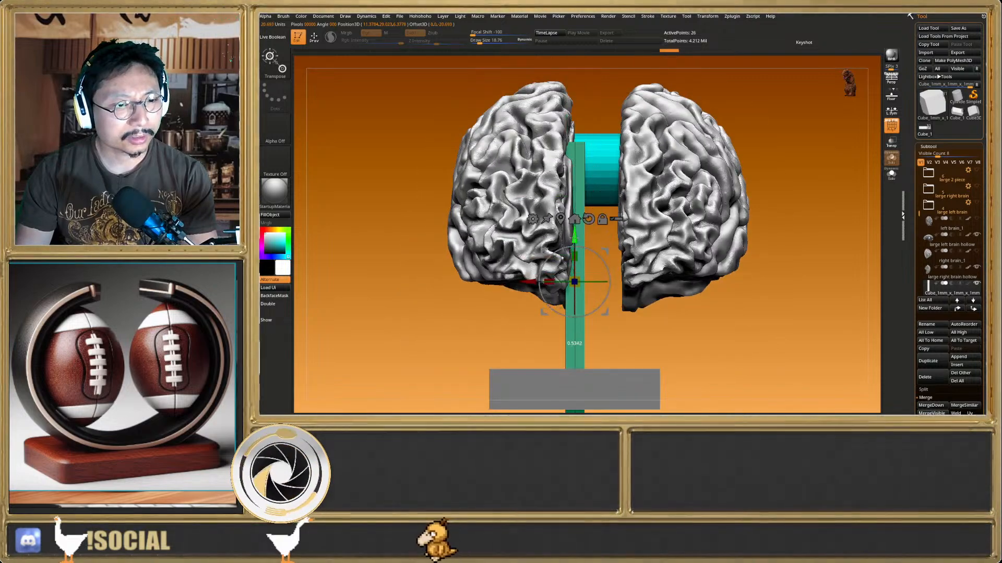
Move the left hollow brain half outward and the right half inward so both sit evenly spaced about the vertical bar
alt+click(526, 174)
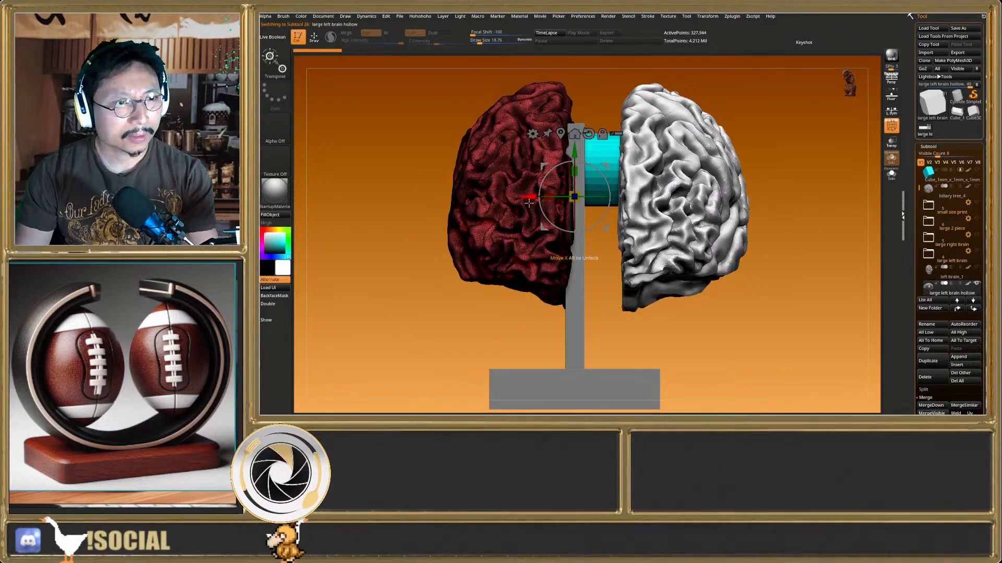
mouse_move(531, 198)
mouse_down()
mouse_move(457, 199)
mouse_move(511, 199)
mouse_up()
key(q)
alt+click(667, 219)
key(w)
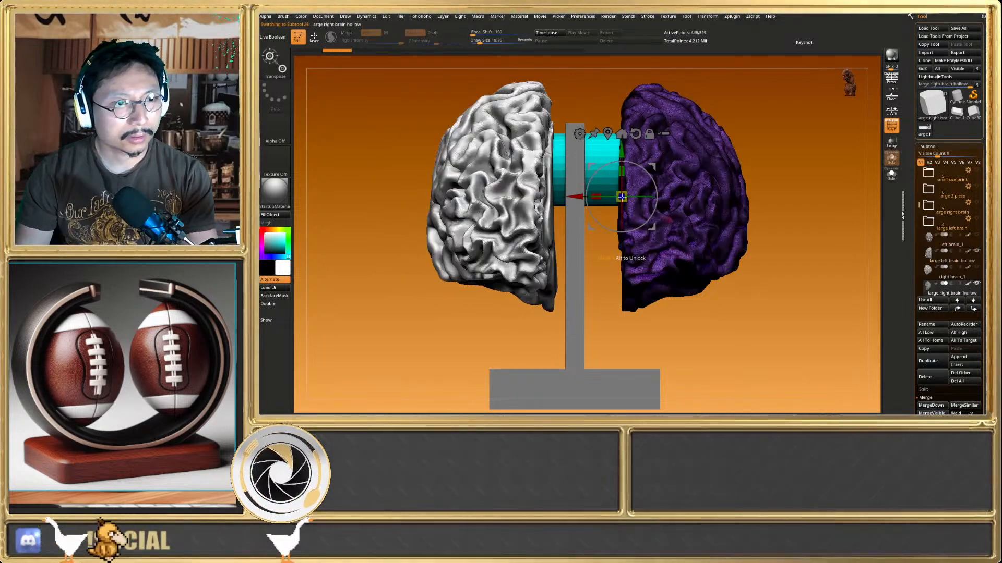
drag(579, 200, 552, 204)
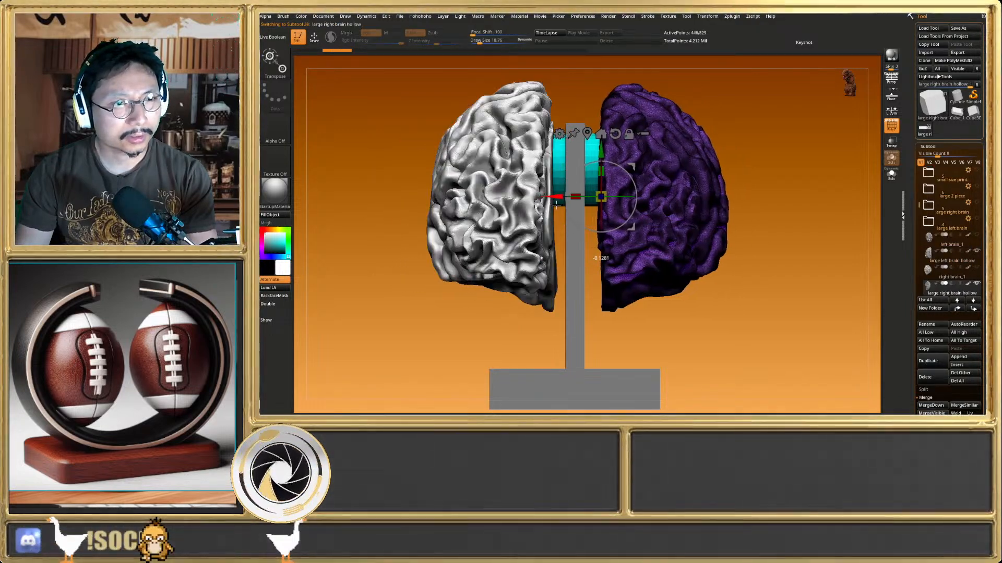
Adjust the connector cylinder's length to bridge the gap between the brain halves, and switch to the ZModeler brush
alt+click(574, 170)
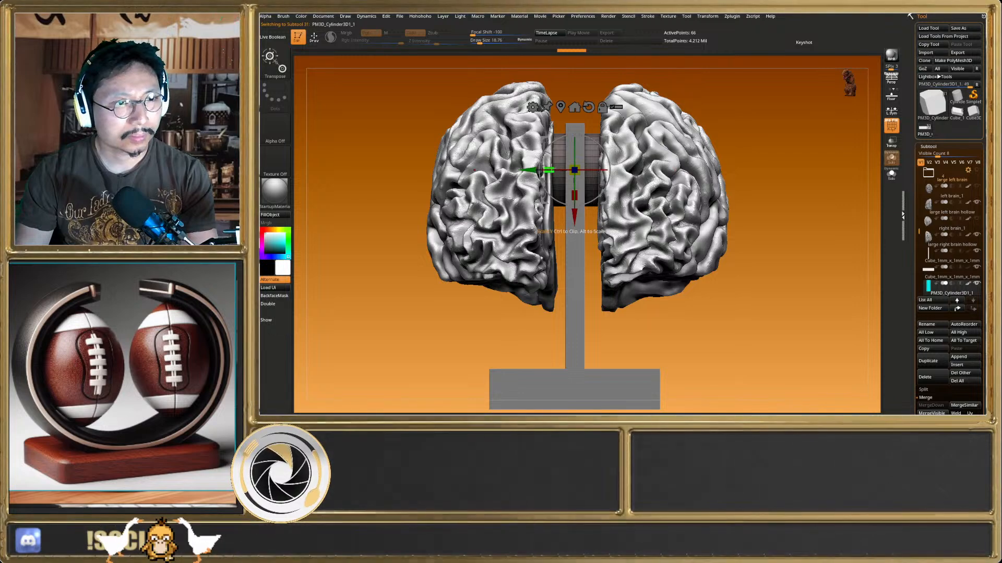
drag(552, 169, 602, 169)
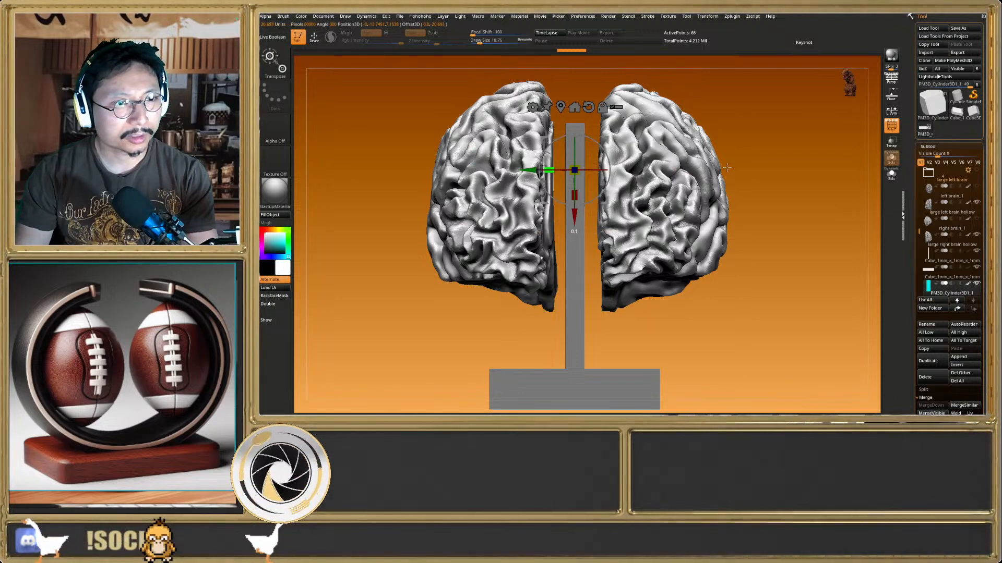
key(q)
key(b)
key(z)
key(m)
right_drag(628, 223, 646, 253)
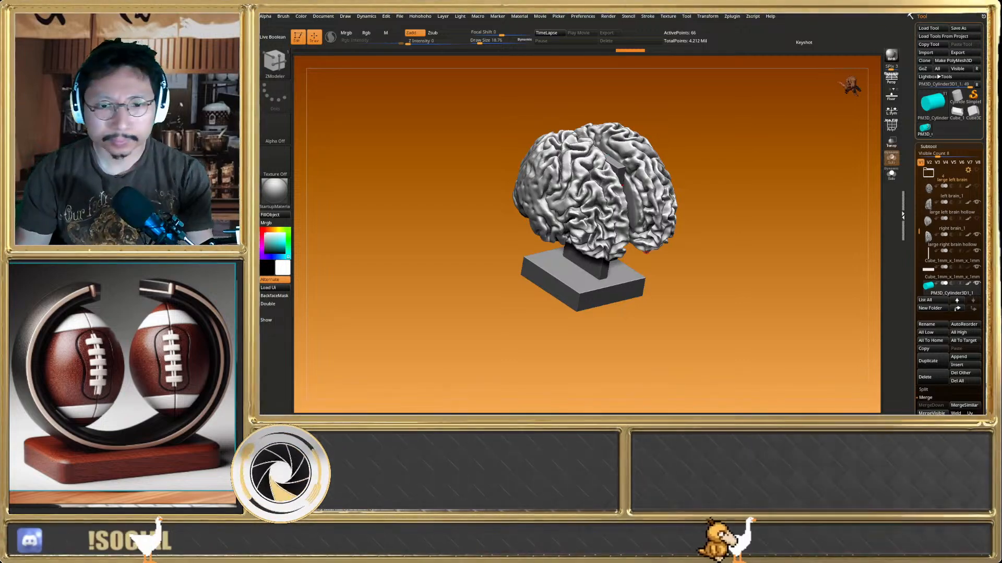
Select the base block and stretch it slightly along its front-to-back depth
drag(679, 207, 628, 292)
alt+click(629, 291)
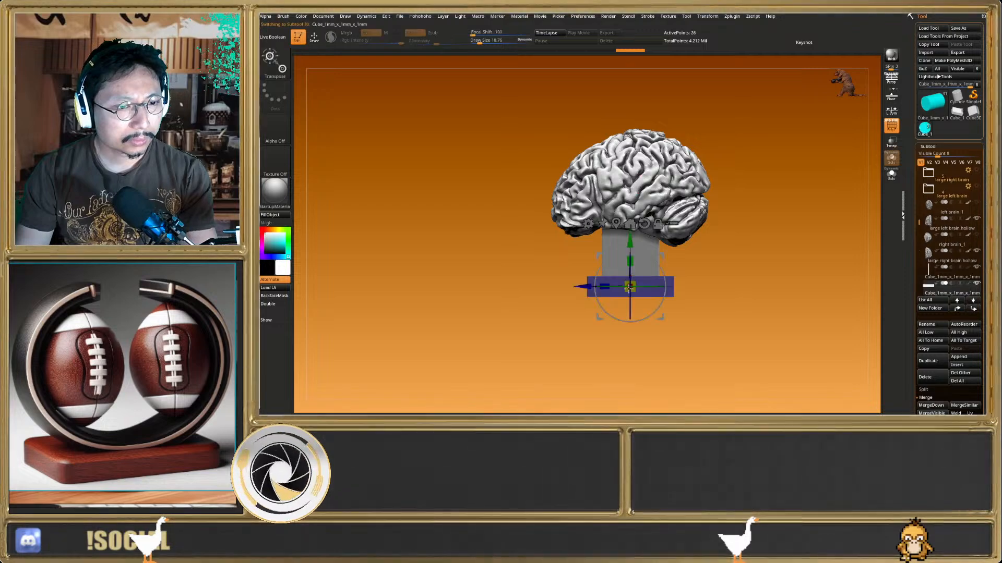
key(q)
key(w)
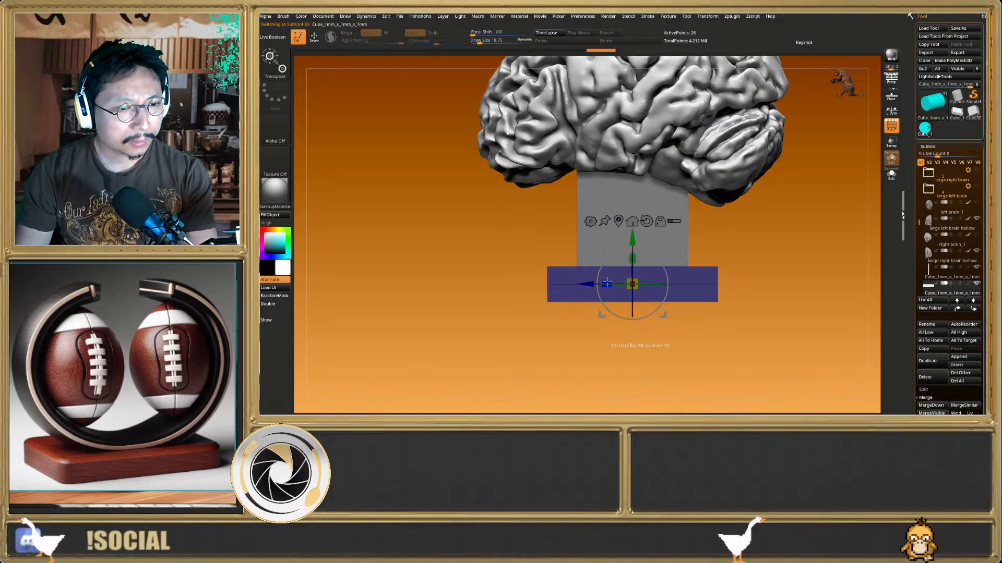
mouse_move(600, 283)
mouse_down()
mouse_move(571, 284)
mouse_move(599, 293)
mouse_move(560, 322)
mouse_move(567, 343)
mouse_move(561, 253)
mouse_move(605, 236)
mouse_move(627, 268)
mouse_move(589, 293)
mouse_up()
key(q)
key(shift+f)
key(shift+f)
key(space)
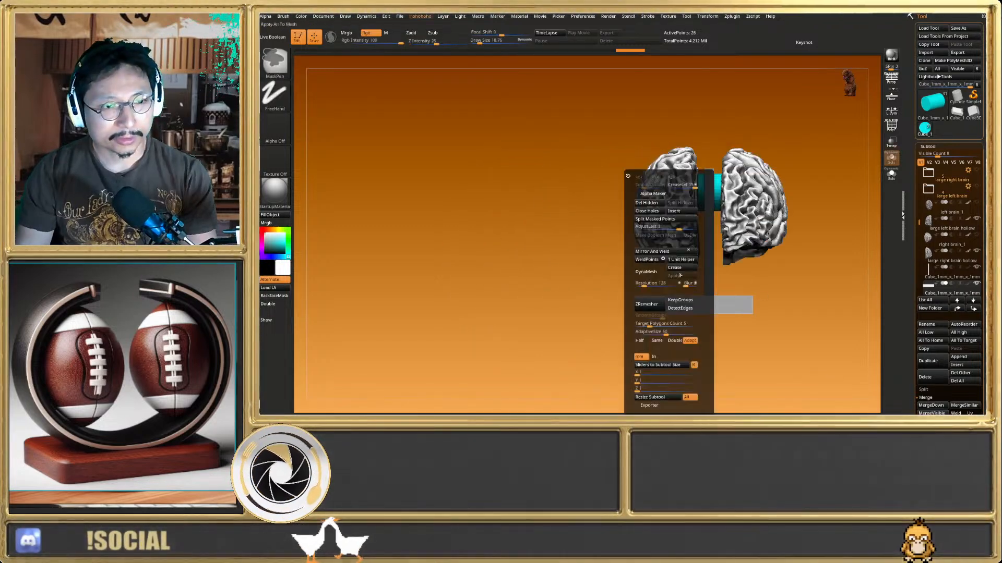
click(682, 269)
key(d)
click(642, 141)
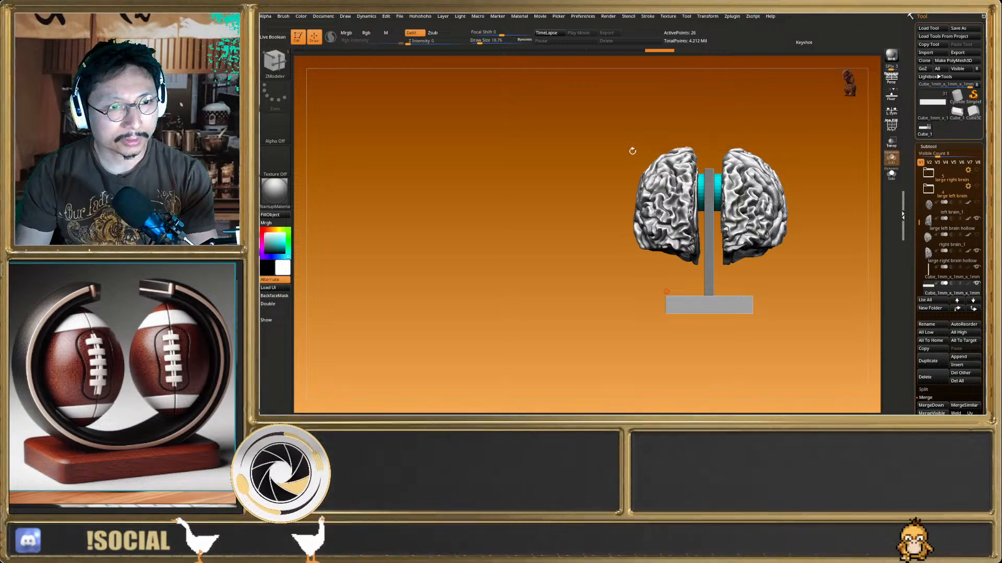
key(h)
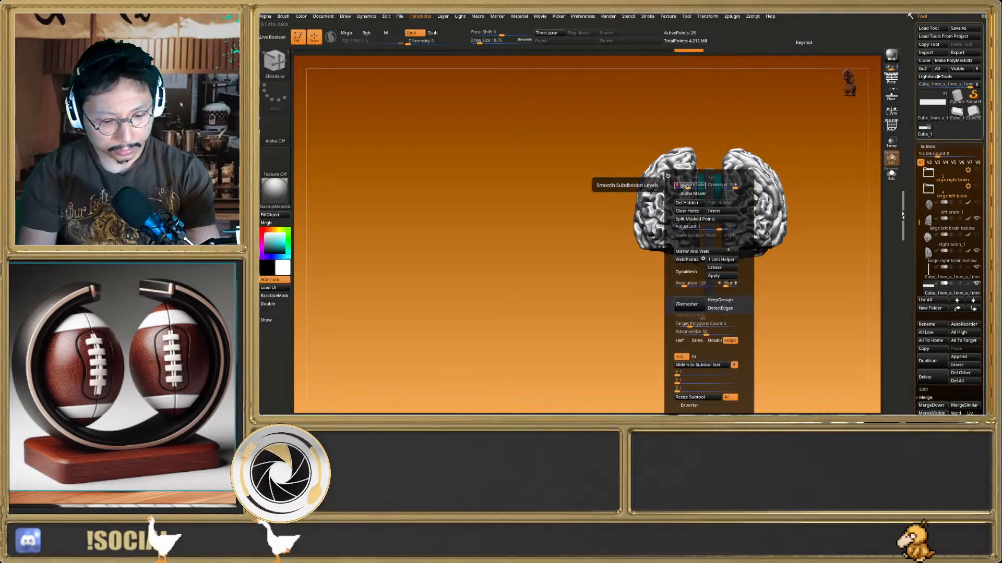
drag(599, 306, 762, 280)
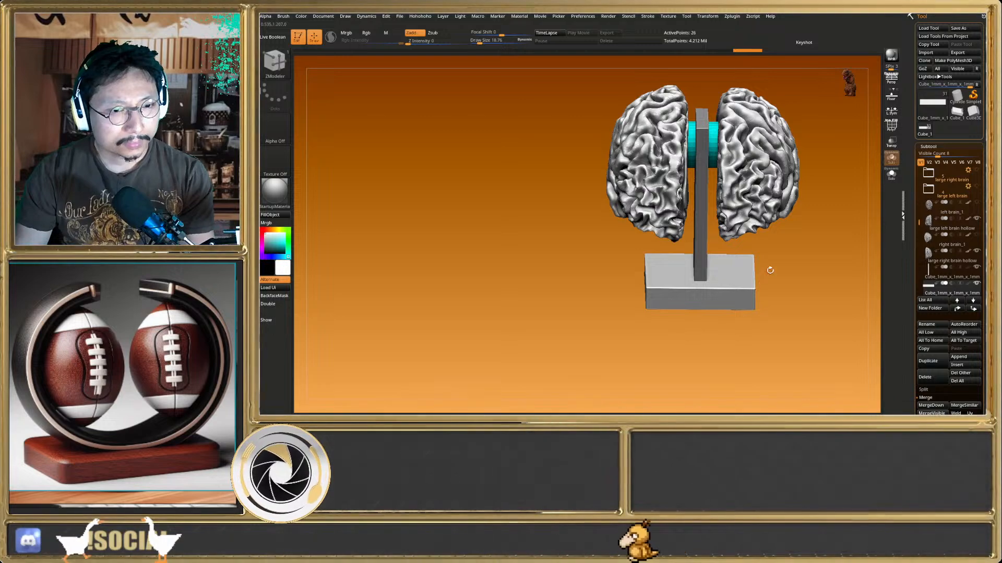
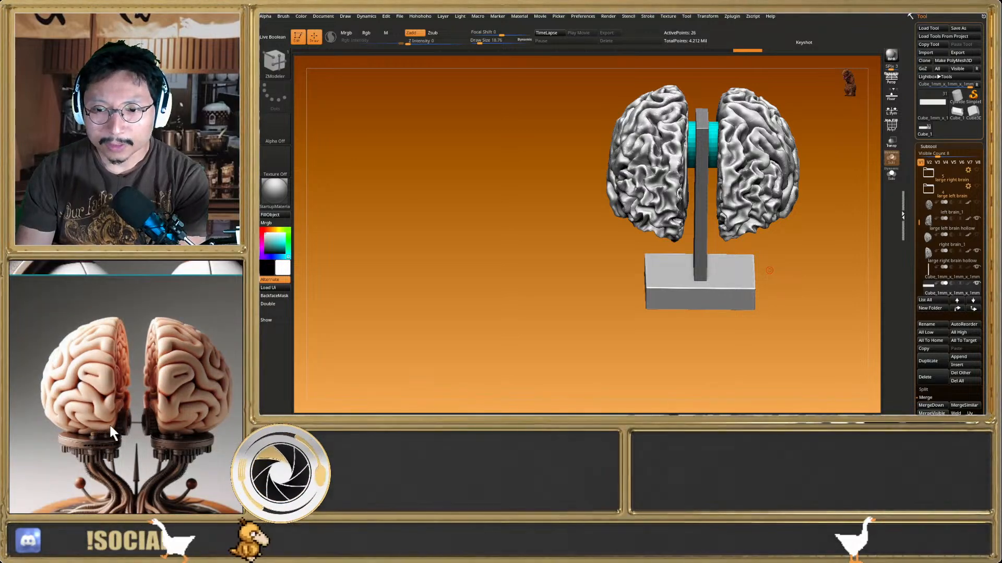
Isolate the left hollow brain half, examine its flat inner face with the round recess, and show all parts again
drag(636, 406, 629, 255)
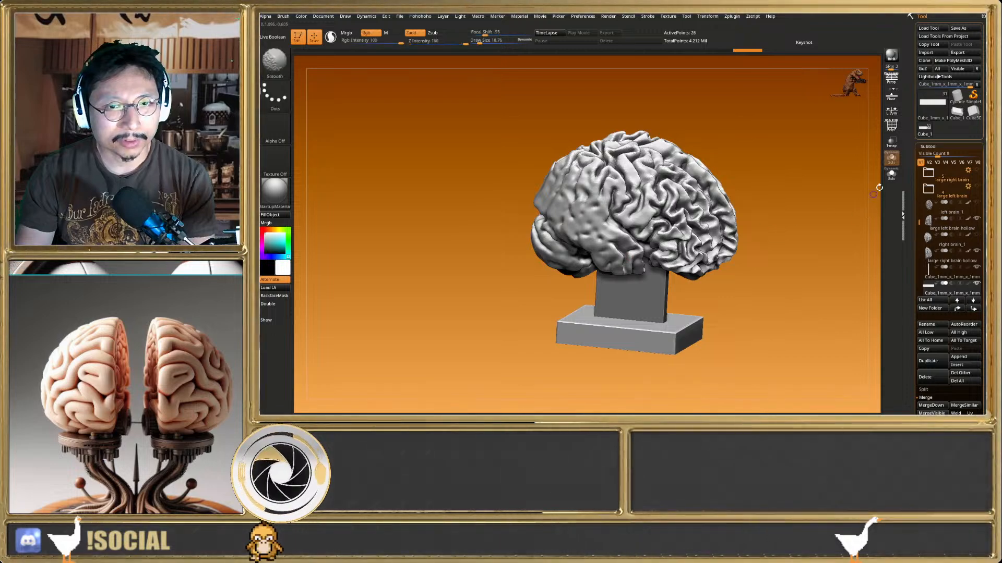
click(891, 176)
drag(820, 231, 838, 193)
click(891, 176)
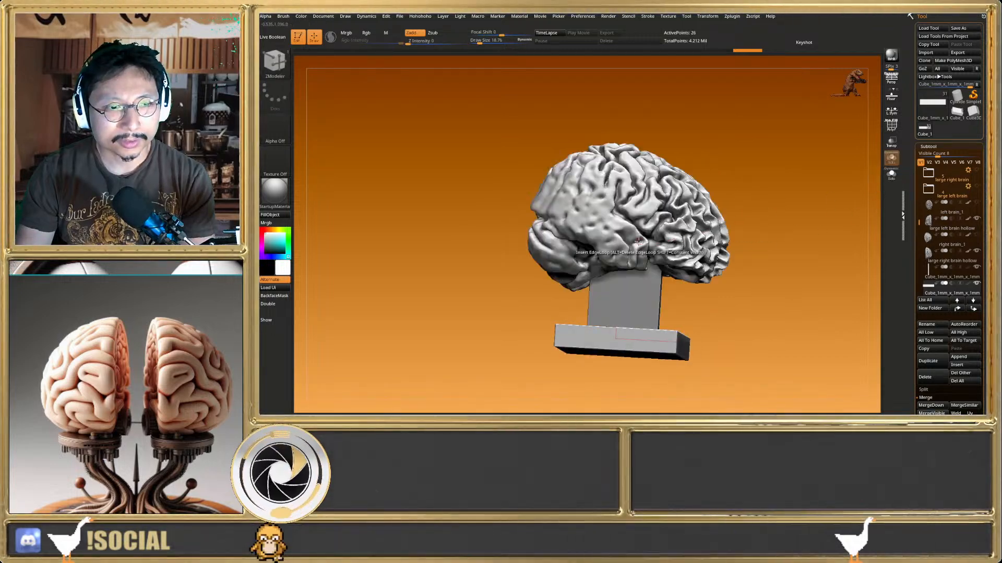
alt+click(638, 242)
drag(830, 339, 860, 274)
click(891, 175)
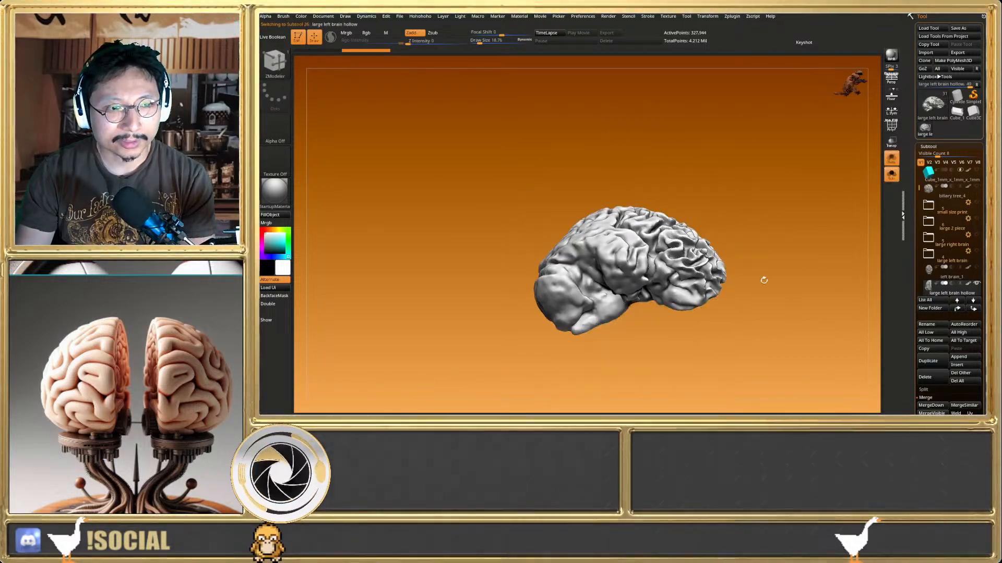
drag(763, 279, 694, 299)
key(w)
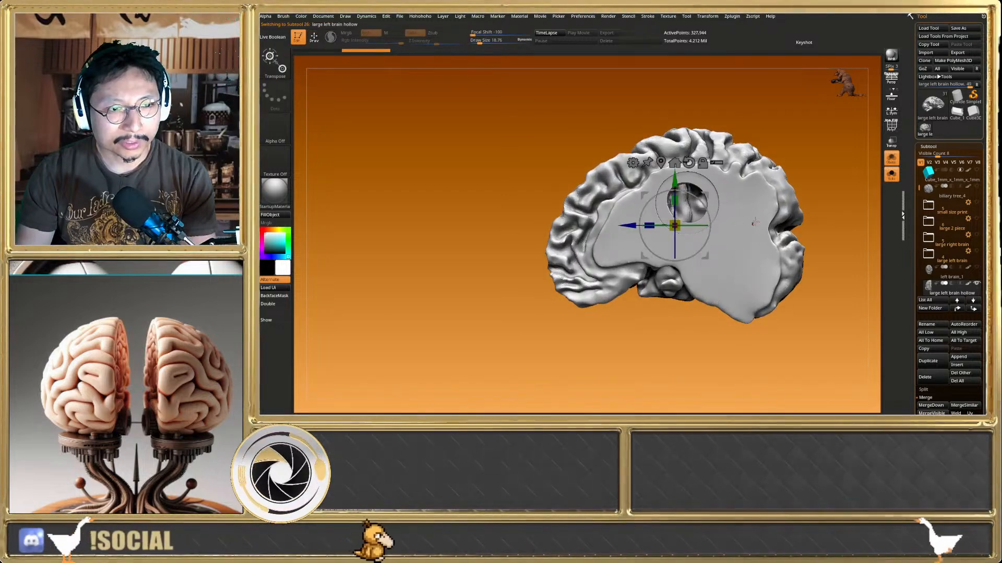
right_drag(758, 216, 782, 168)
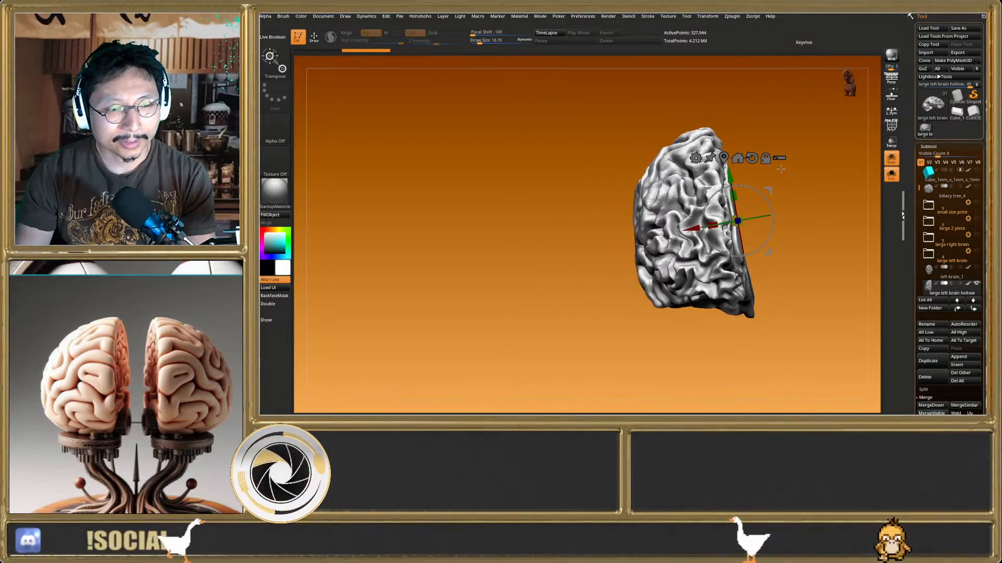
key(q)
mouse_move(687, 244)
right_down()
mouse_move(730, 282)
mouse_move(712, 293)
mouse_move(715, 279)
mouse_move(694, 346)
mouse_move(698, 391)
right_up()
click(890, 175)
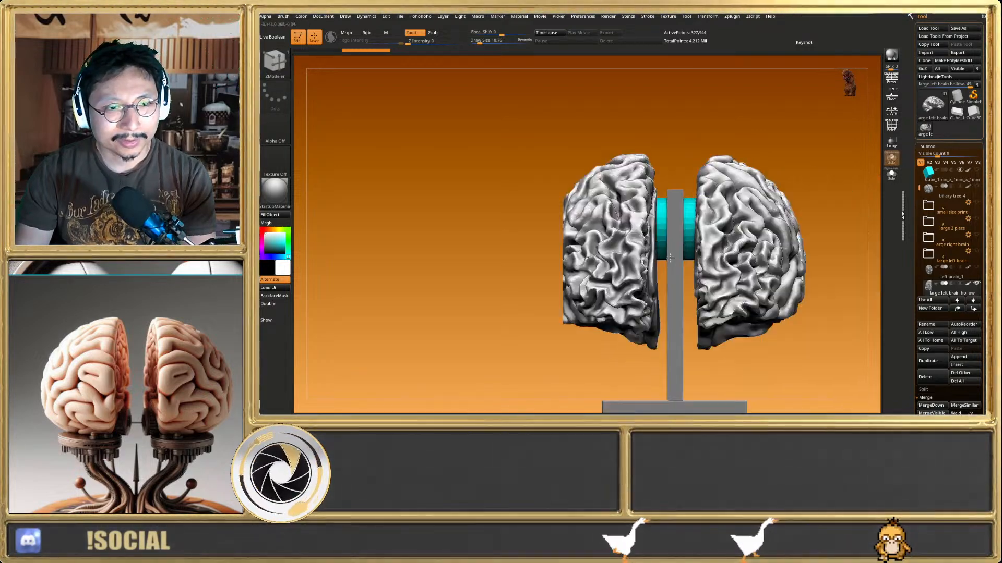
Compare the assembled stand with the split-brain display stand reference images
right_drag(678, 250, 617, 290)
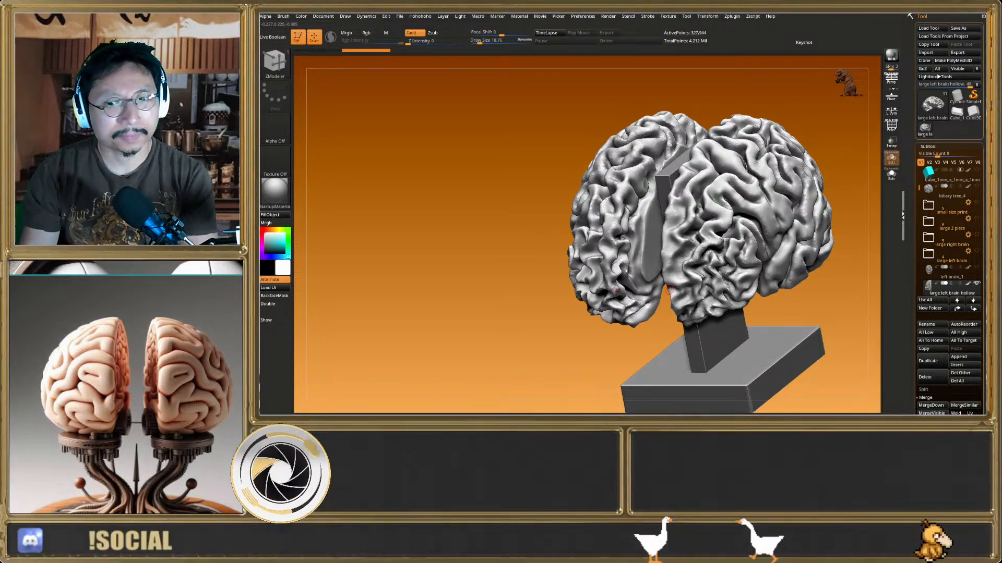
middle_drag(180, 451, 170, 400)
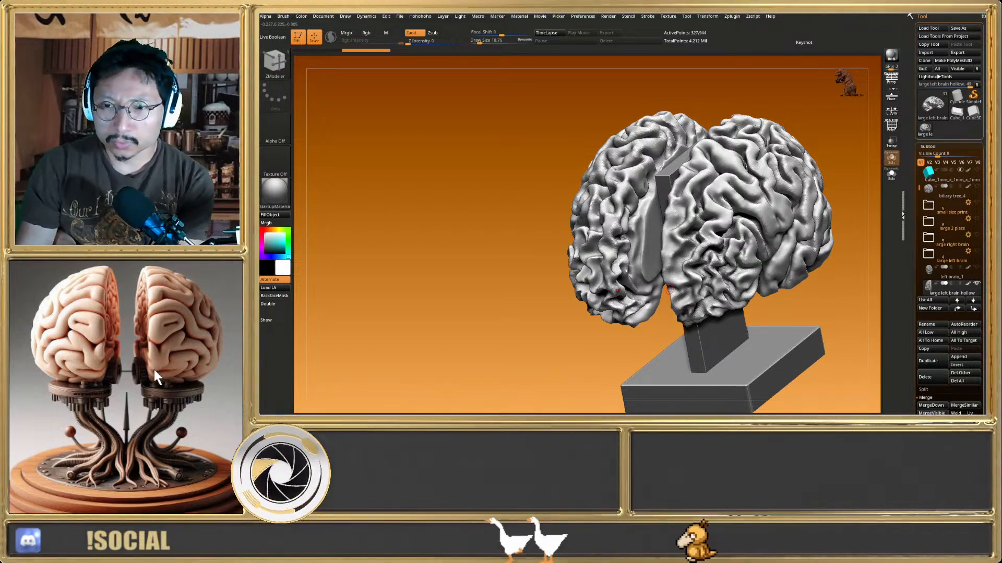
mouse_move(154, 373)
middle_down()
mouse_move(175, 371)
mouse_move(149, 390)
middle_up()
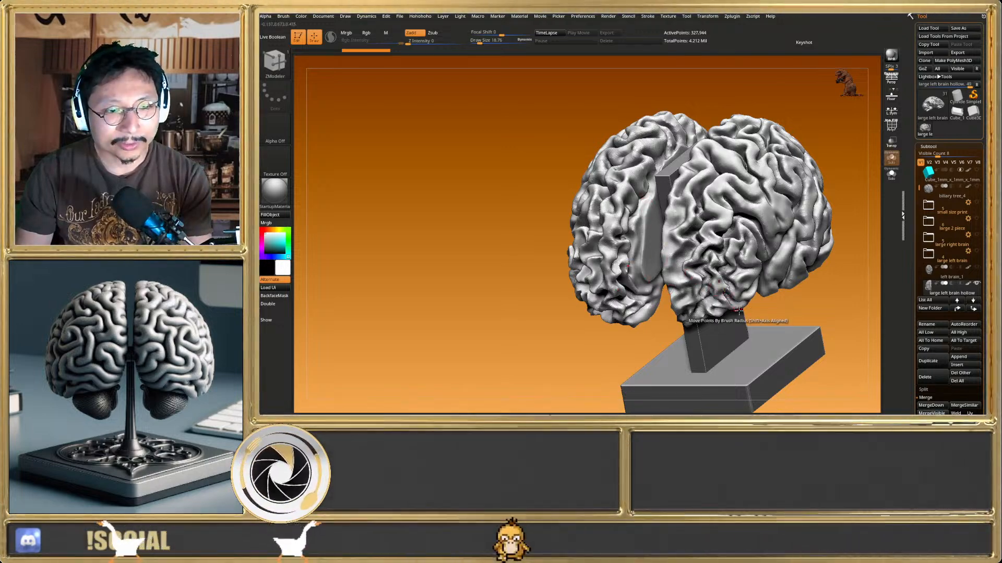
Select the base block, try widening it beneath the bar, and undo the widening
shift+drag(739, 313, 759, 347)
key(shift+f)
alt+click(759, 347)
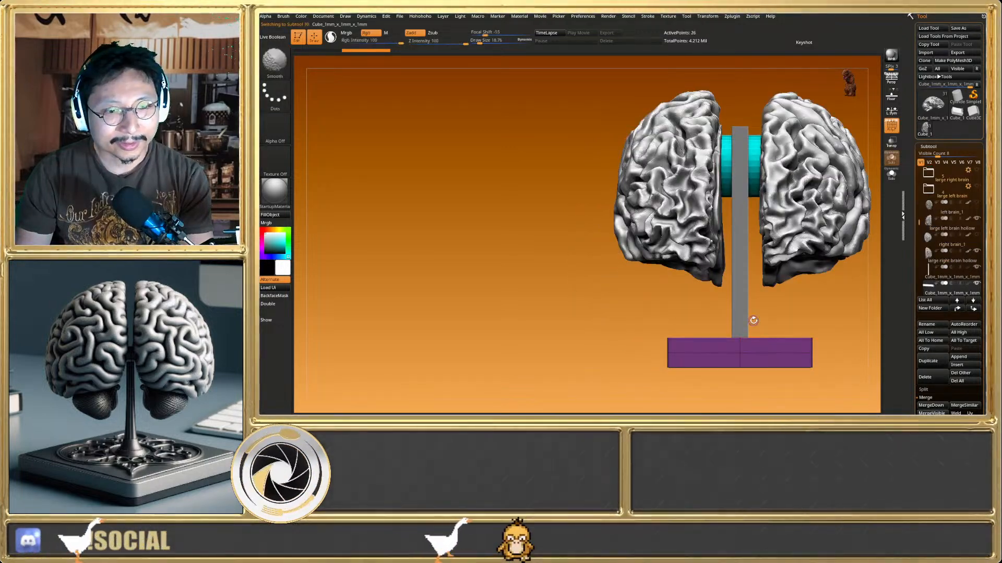
key(w)
drag(758, 353, 735, 357)
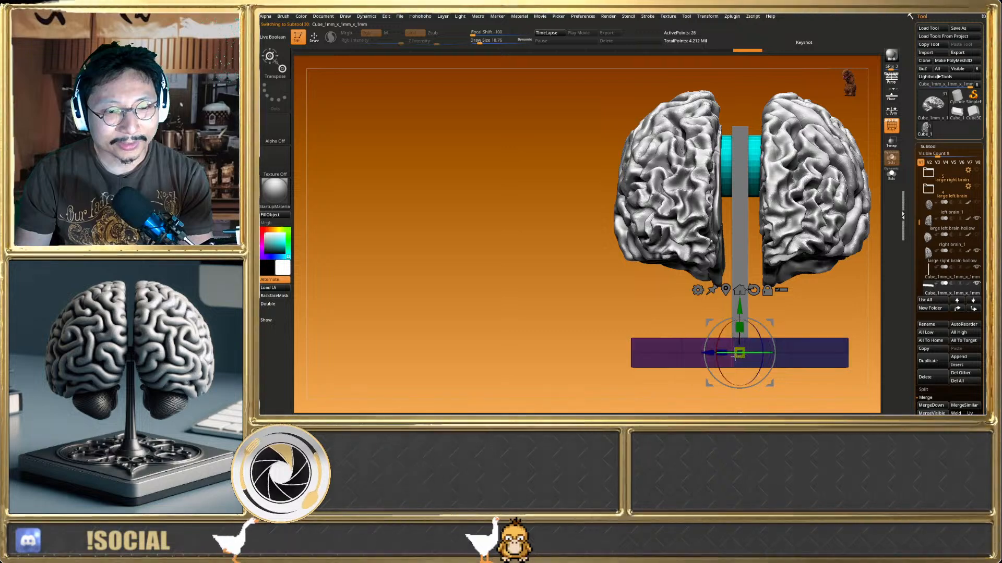
key(q)
drag(770, 321, 776, 372)
key(ctrl+z)
Load the base block's dimensions into the size sliders, turn off resizing of all subtools and try a Y size of 15 mm
mouse_move(775, 371)
right_down()
mouse_move(770, 329)
mouse_move(736, 323)
mouse_move(758, 324)
mouse_move(730, 263)
mouse_move(736, 253)
right_up()
key(h)
key(h)
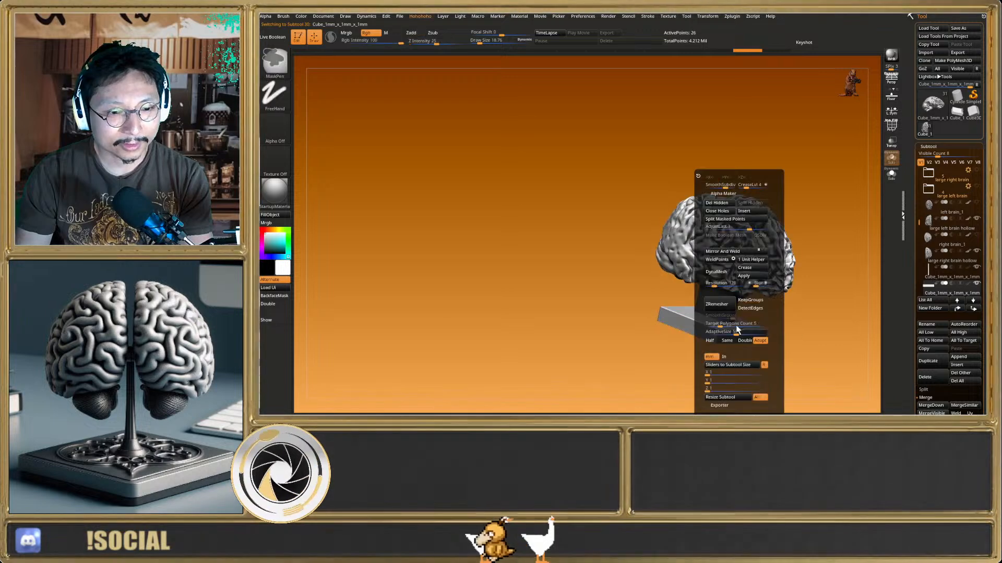
click(741, 365)
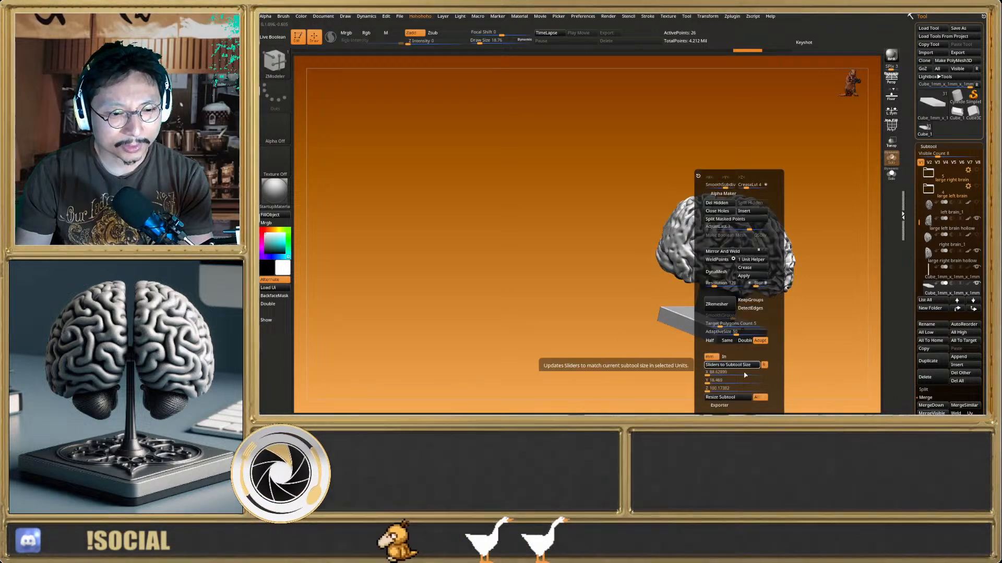
click(758, 399)
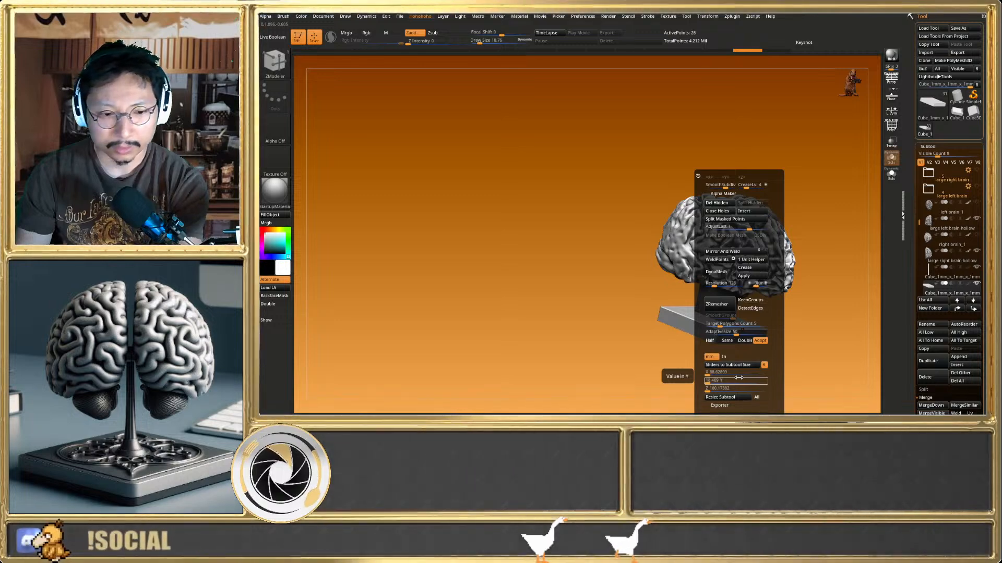
click(740, 377)
text(15)
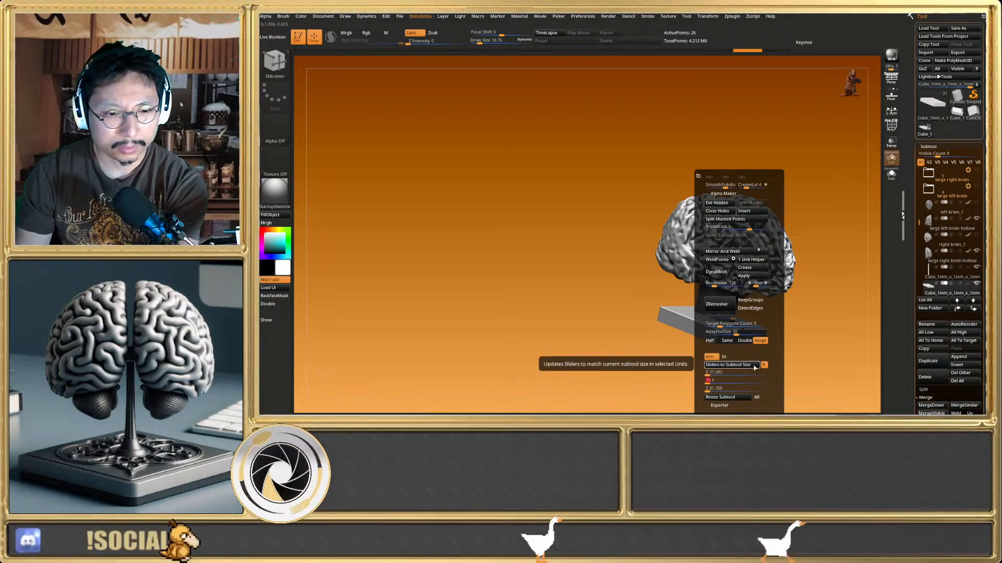
Unlock the size ratio and resize the base block to 80 mm in both X and Z
right_drag(782, 347, 762, 337)
alt+right_drag(763, 337, 727, 326)
right_click(722, 324)
key(h)
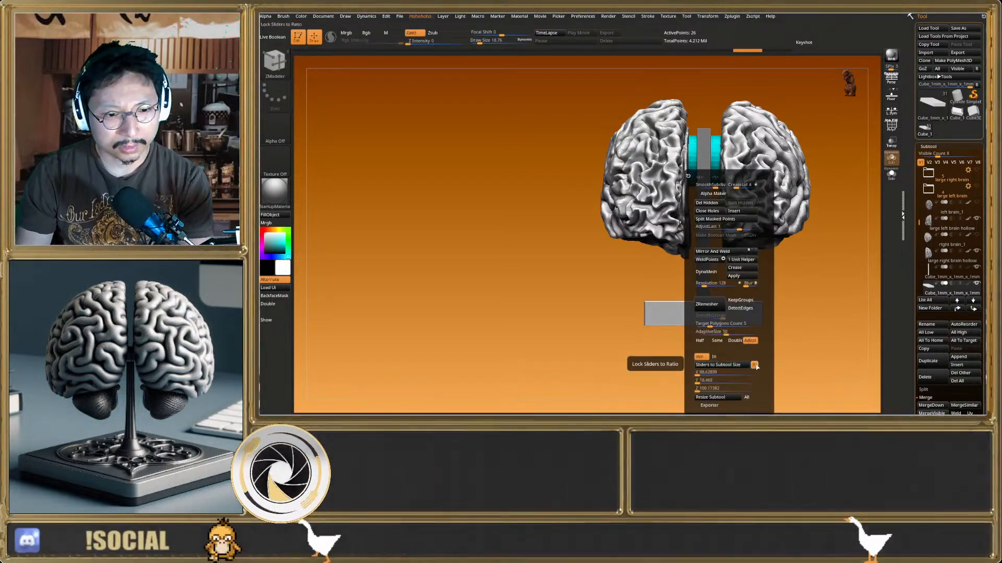
click(714, 373)
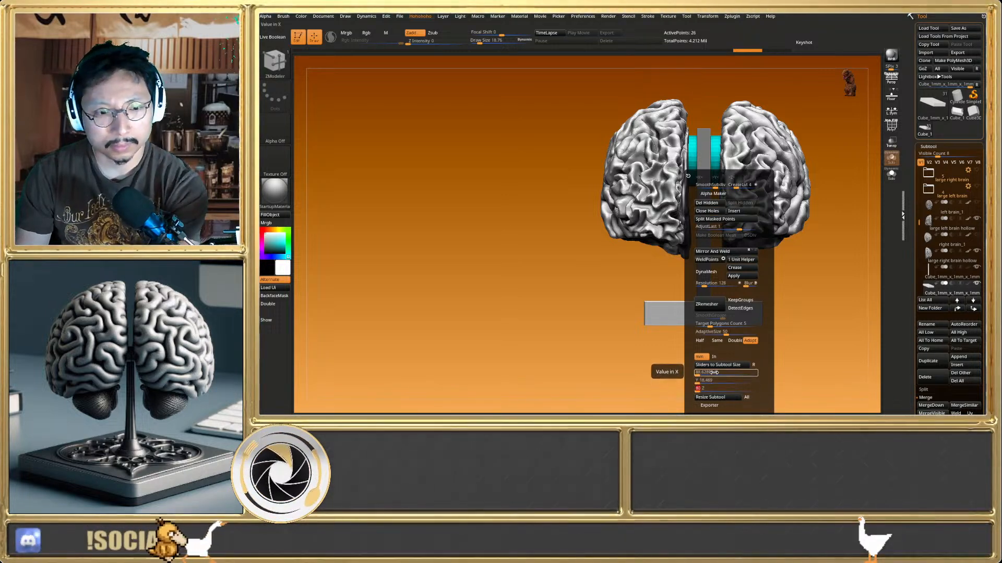
text(80 X)
click(716, 399)
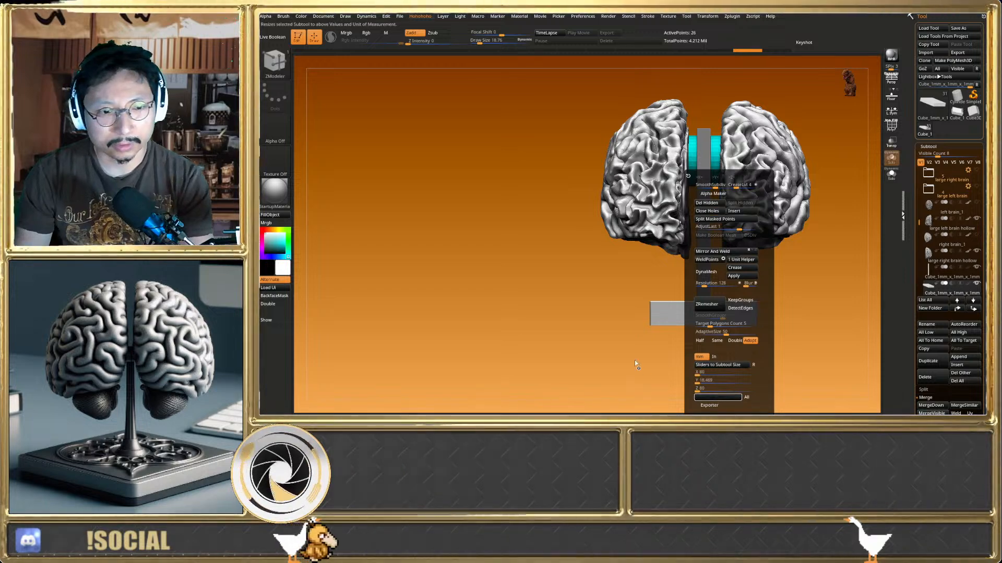
Rotate the base block about 45 degrees around its vertical axis so that one corner points to the front
mouse_move(634, 360)
mouse_down()
mouse_move(691, 349)
mouse_move(647, 355)
mouse_up()
key(w)
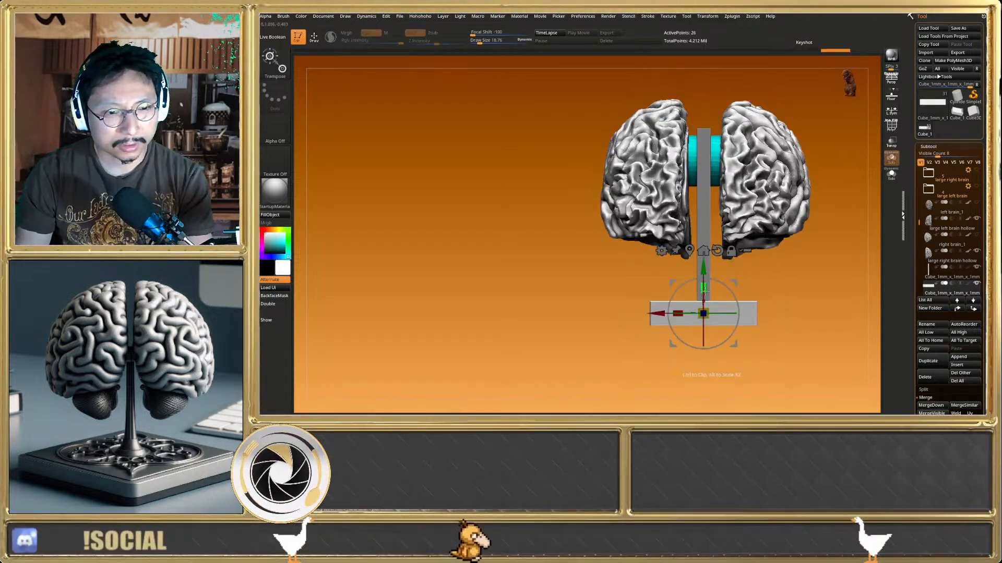
drag(737, 315, 752, 313)
key(q)
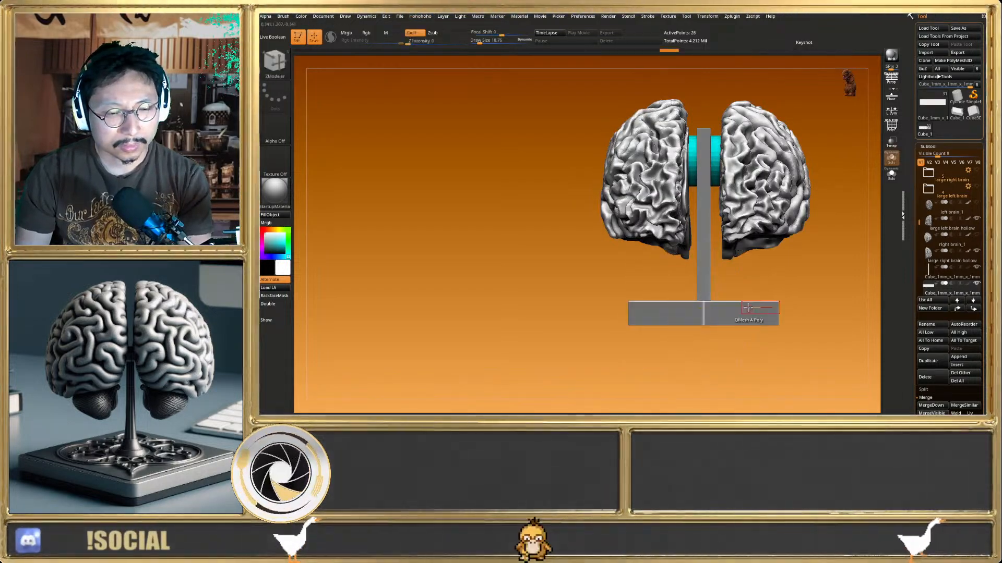
mouse_move(751, 317)
right_down()
mouse_move(767, 335)
mouse_move(746, 336)
mouse_move(747, 360)
mouse_move(723, 287)
mouse_move(730, 269)
mouse_move(749, 303)
mouse_move(724, 311)
mouse_move(724, 324)
mouse_move(693, 297)
mouse_move(697, 315)
right_up()
key(shift+f)
key(shift+f)
Compare the base block's square-on orientation with the diagonal one and redo the rotation
mouse_move(647, 289)
ctrl+right_down()
mouse_move(643, 300)
mouse_move(658, 274)
ctrl+right_up()
right_drag(815, 296, 794, 301)
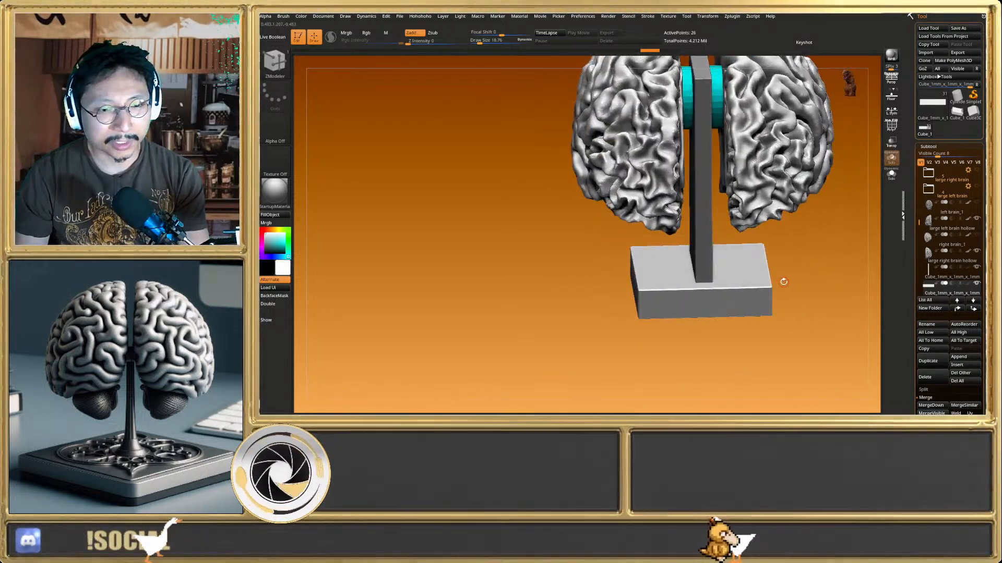
key(ctrl+shift+z)
key(ctrl+shift+z)
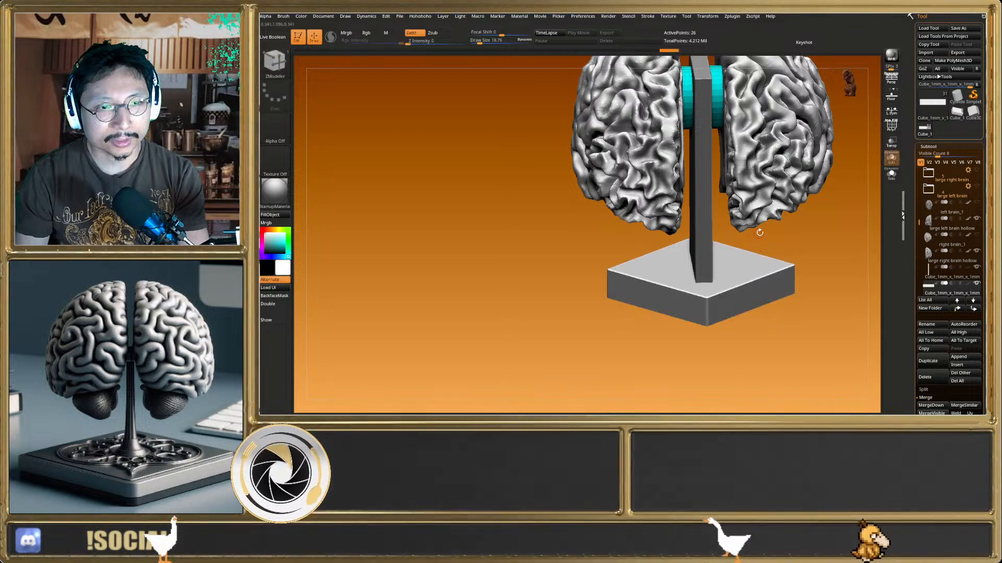
Examine the base block's orientation and centring under the bar and brain halves from below, the front and above
alt+right_drag(759, 230, 748, 279)
mouse_move(748, 279)
ctrl+right_down()
mouse_move(747, 251)
mouse_move(745, 292)
mouse_move(768, 222)
ctrl+right_up()
ctrl+right_drag(691, 276, 697, 288)
key(w)
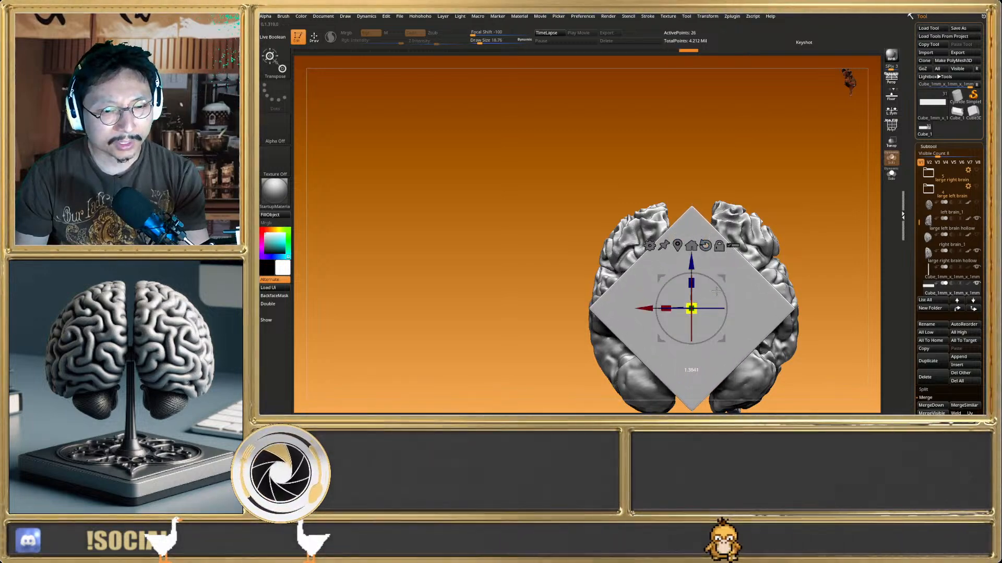
key(q)
shift+right_drag(734, 267, 698, 252)
key(w)
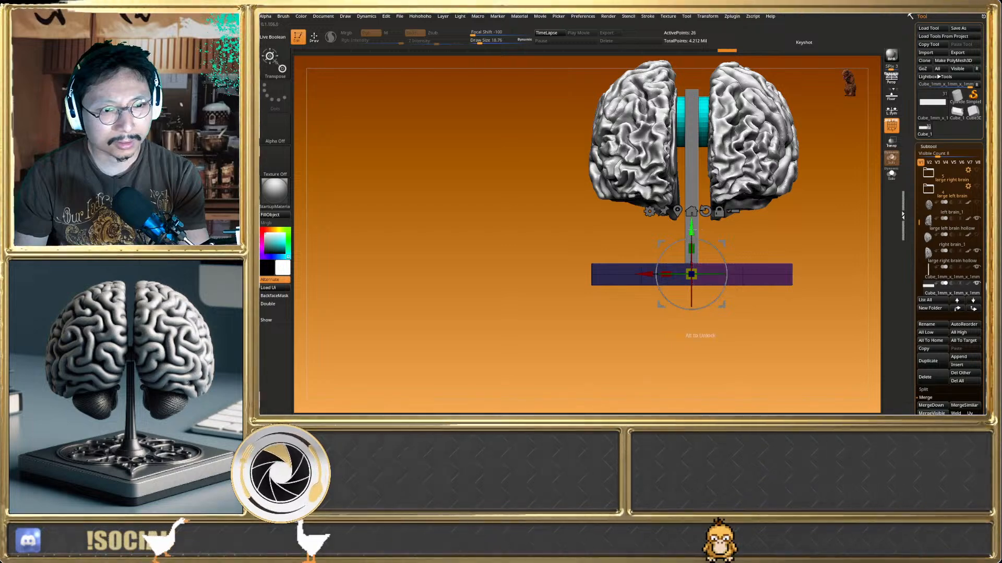
key(q)
mouse_move(737, 241)
right_down()
mouse_move(743, 327)
mouse_move(729, 321)
right_up()
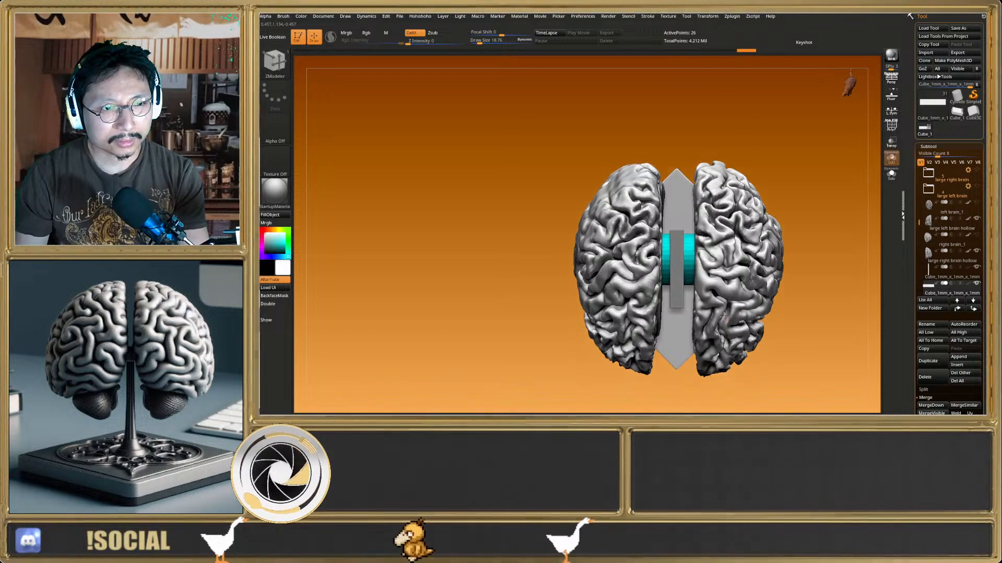
key(w)
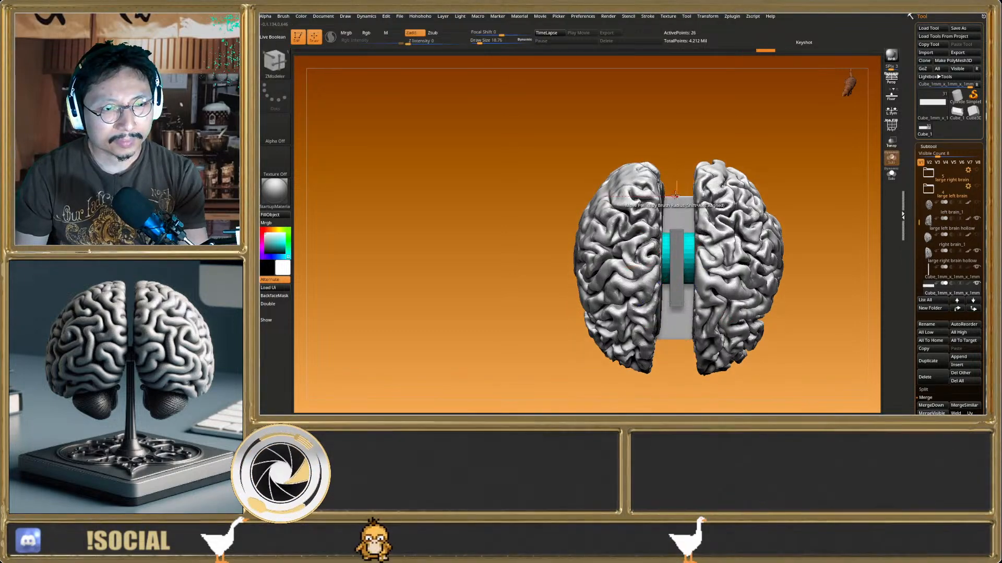
mouse_move(688, 229)
right_down()
mouse_move(679, 311)
mouse_move(701, 307)
mouse_move(692, 284)
mouse_move(719, 290)
mouse_move(716, 304)
right_up()
key(ctrl)
mouse_move(666, 275)
right_down()
mouse_move(693, 299)
mouse_move(674, 303)
mouse_move(723, 321)
right_up()
key(ctrl+shift)
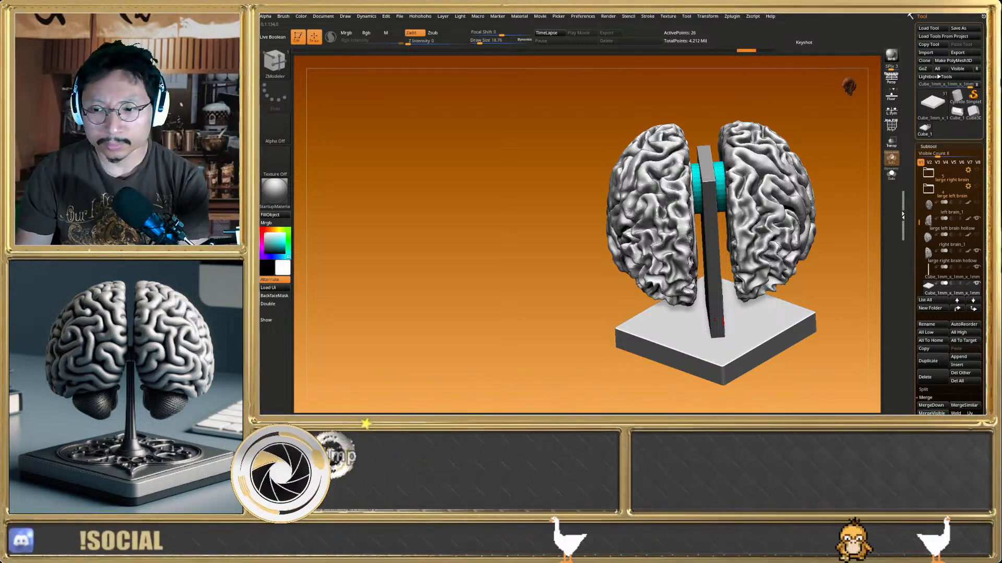
Move the vertical bar slightly toward the back of the brain and compare the new position with the original
drag(836, 301, 717, 283)
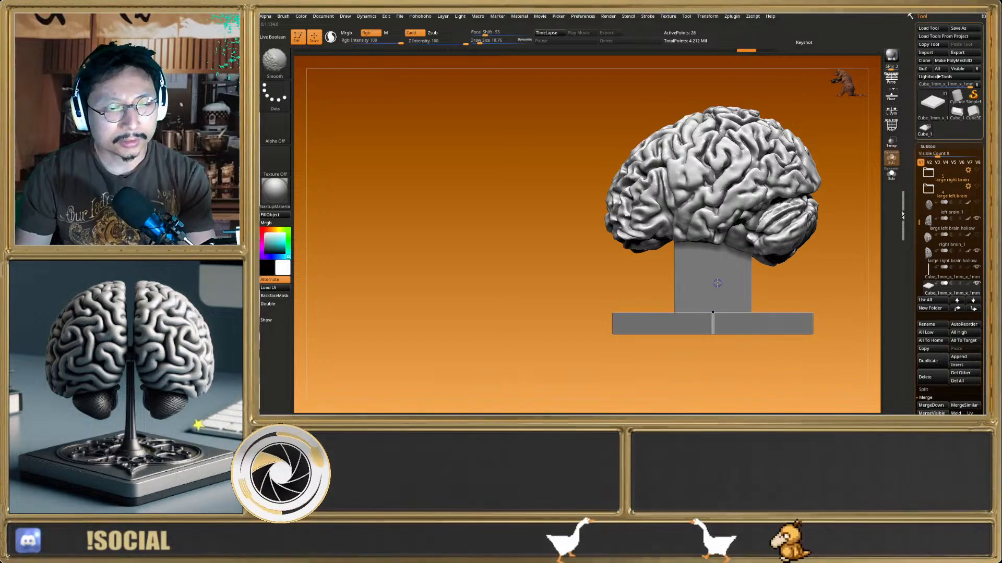
alt+click(717, 283)
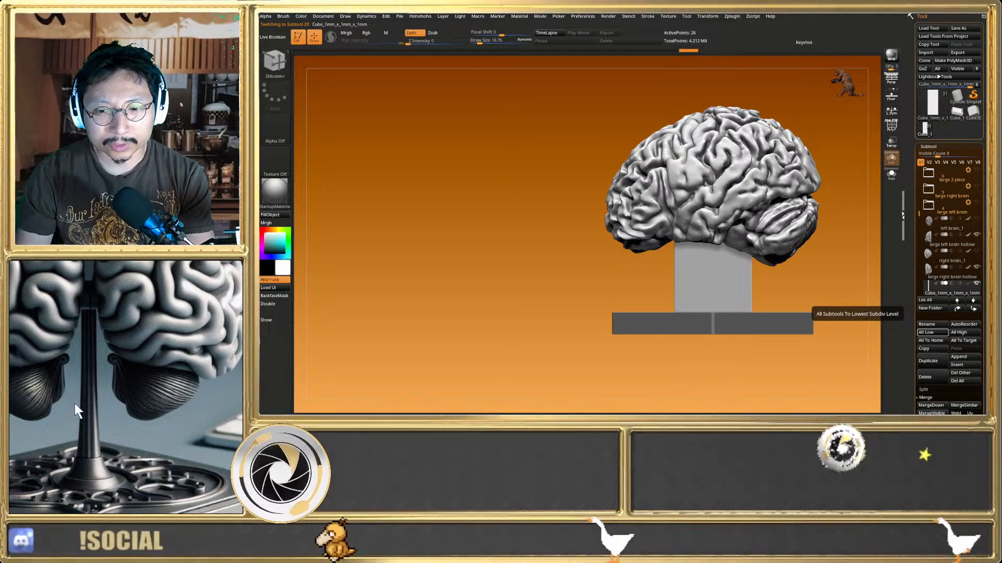
right_drag(757, 360, 835, 394)
mouse_move(689, 193)
right_down()
mouse_move(682, 216)
mouse_move(686, 208)
mouse_move(649, 227)
right_up()
key(w)
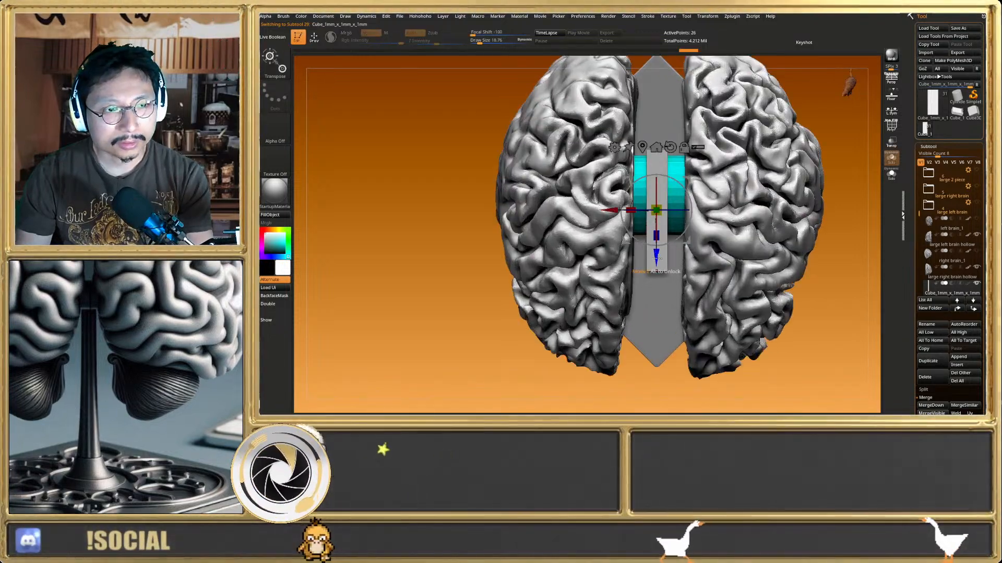
drag(657, 258, 657, 244)
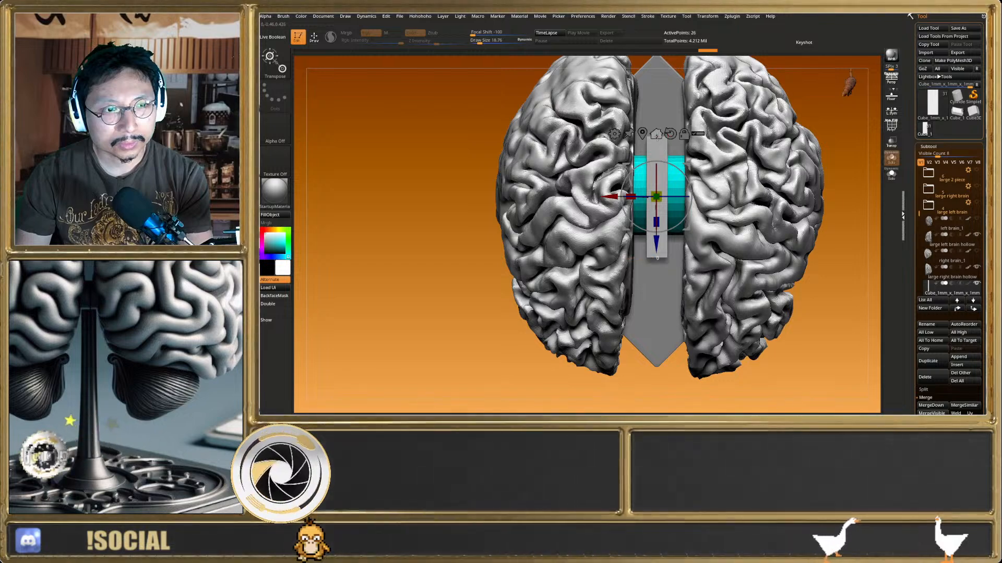
click(657, 137)
key(q)
key(w)
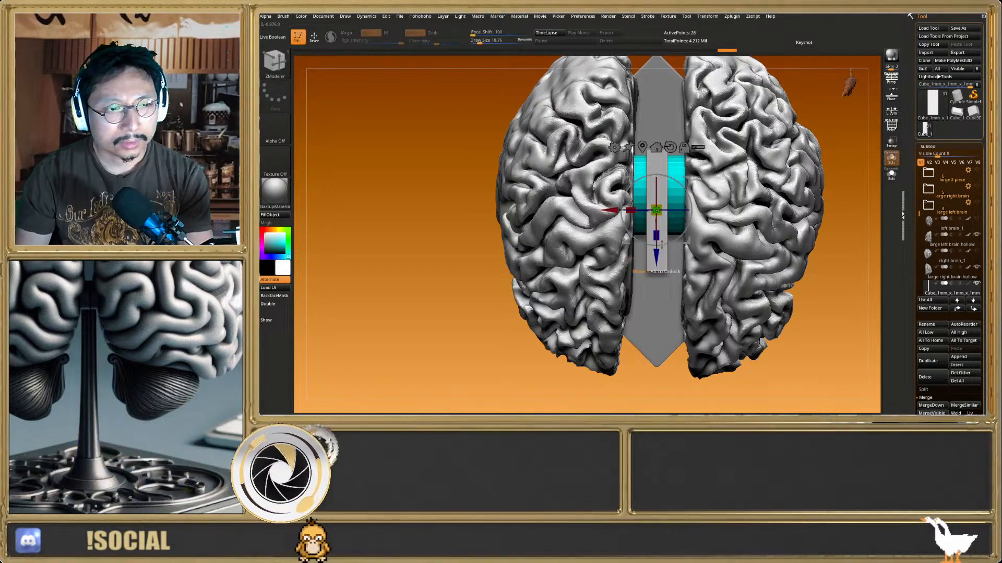
key(q)
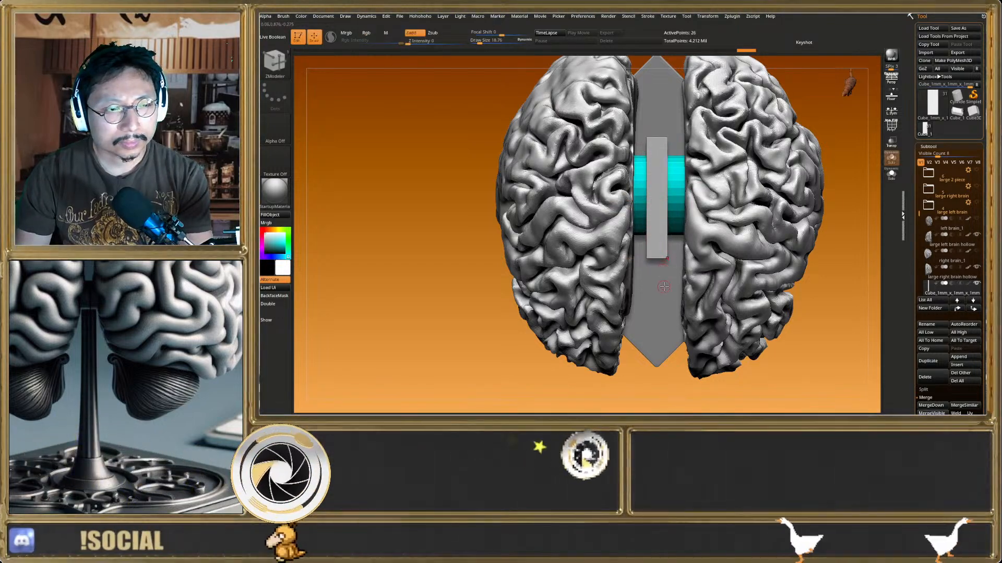
Examine how the shifted bar sits on the base block and between the brain halves from the side and front
right_drag(664, 287, 665, 251)
ctrl+right_drag(665, 251, 670, 214)
key(w)
mouse_move(659, 175)
mouse_down()
mouse_move(661, 255)
mouse_move(660, 224)
mouse_up()
key(q)
mouse_move(656, 241)
right_down()
mouse_move(677, 269)
mouse_move(670, 259)
right_up()
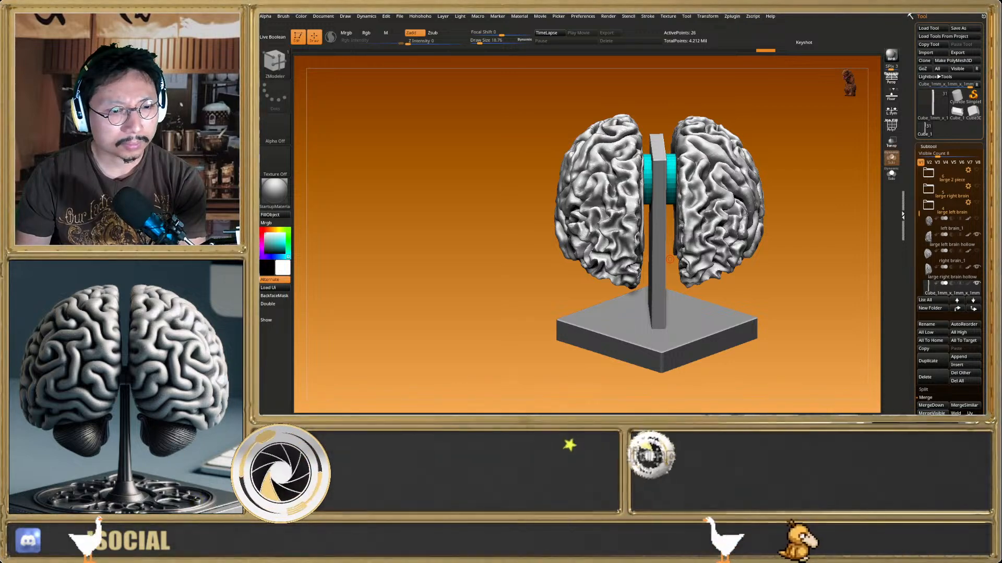
drag(638, 396, 653, 331)
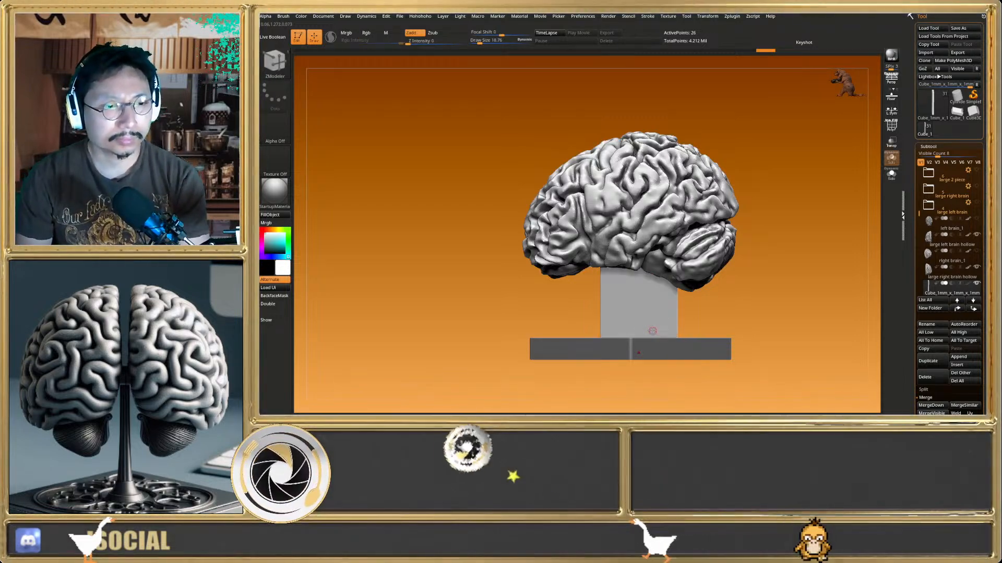
right_drag(620, 341, 365, 401)
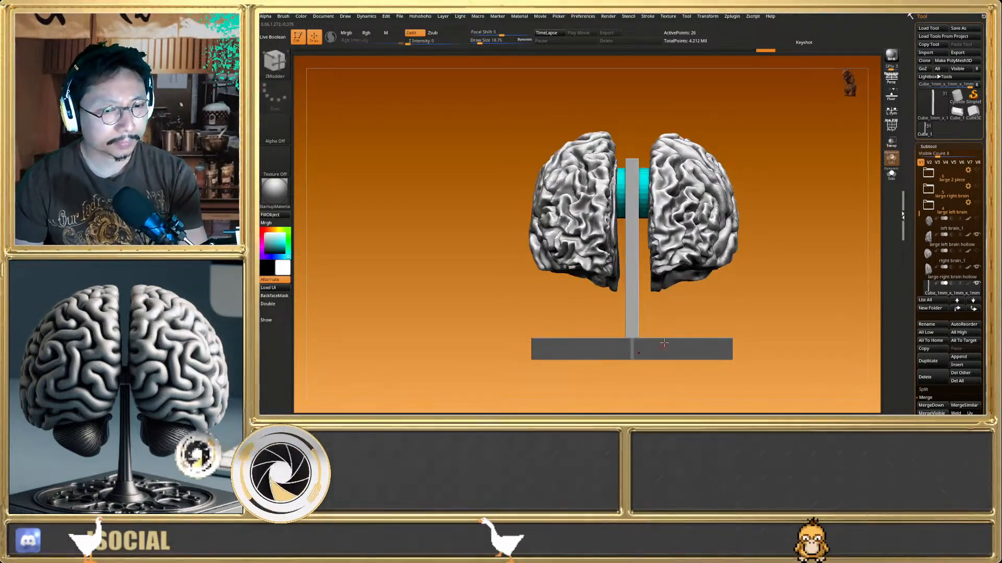
alt+right_drag(662, 344, 665, 321)
right_drag(665, 321, 664, 351)
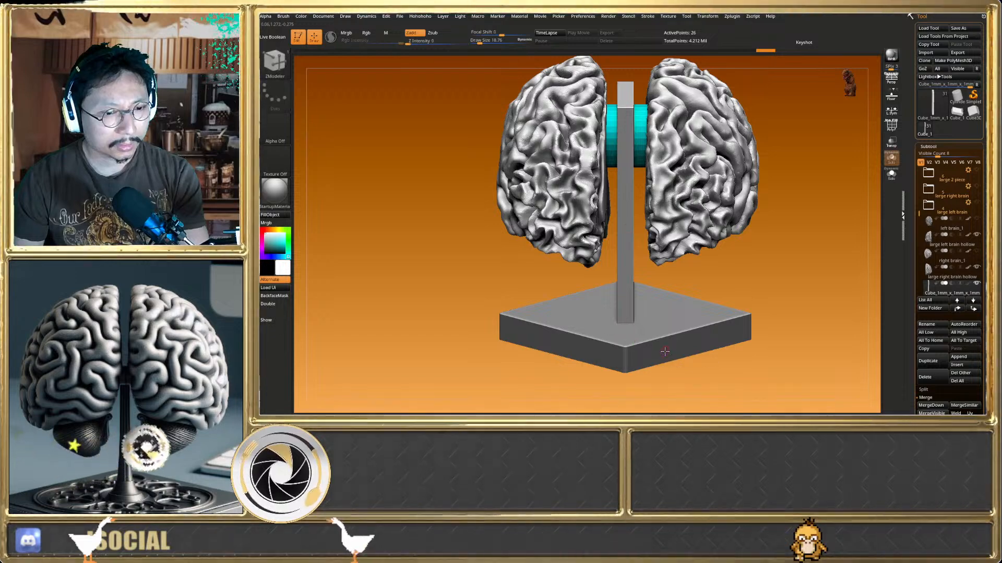
Make the base block the active subtool, check its polygon wireframe and enlarge the brush draw size to about 41
alt+click(665, 352)
key(shift+f)
key(s)
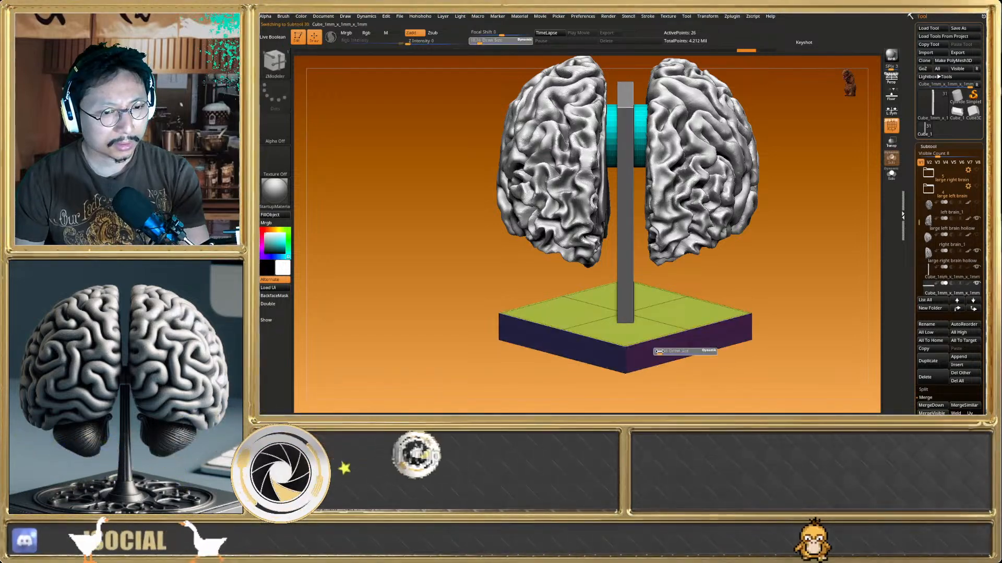
drag(663, 352, 667, 351)
mouse_move(652, 360)
right_down()
mouse_move(681, 337)
mouse_move(628, 332)
right_up()
key(shift+f)
key(shift+f)
alt+right_drag(691, 353, 628, 323)
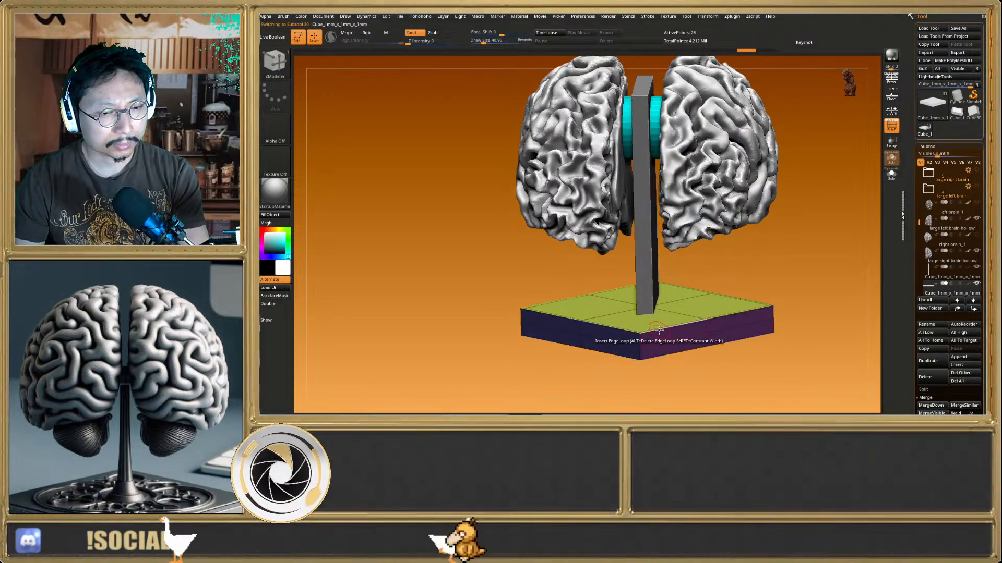
Inspect the base block from the front and at an angle and compare its shape with the reference image
key(shift+f)
mouse_move(659, 330)
right_down()
mouse_move(671, 300)
mouse_move(658, 374)
right_up()
alt+right_drag(665, 309, 691, 288)
shift+right_drag(639, 312, 640, 320)
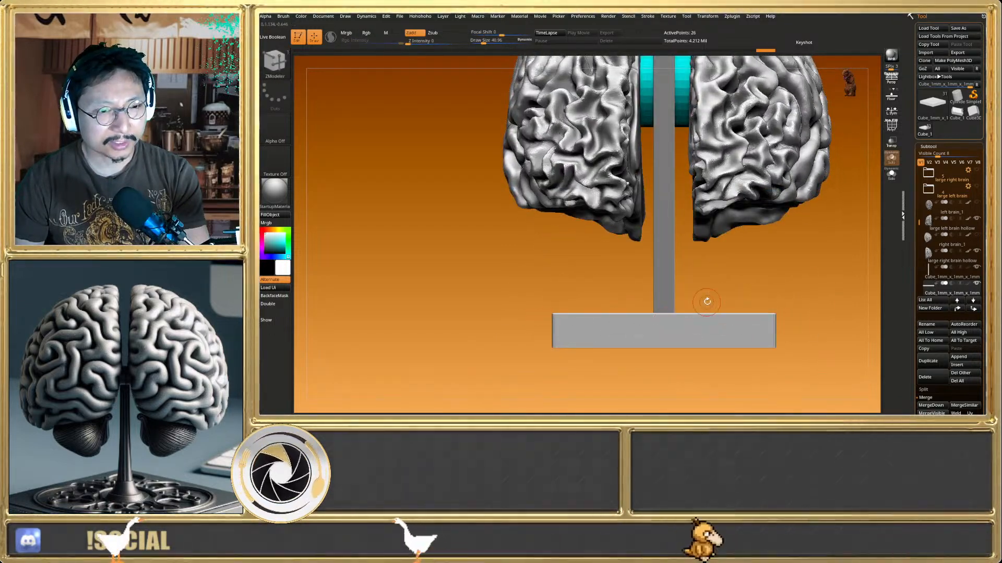
right_drag(707, 302, 694, 304)
mouse_move(624, 294)
right_down()
mouse_move(671, 310)
mouse_move(694, 336)
mouse_move(694, 324)
mouse_move(702, 330)
right_up()
ctrl+right_drag(589, 304, 601, 215)
right_drag(704, 285, 664, 265)
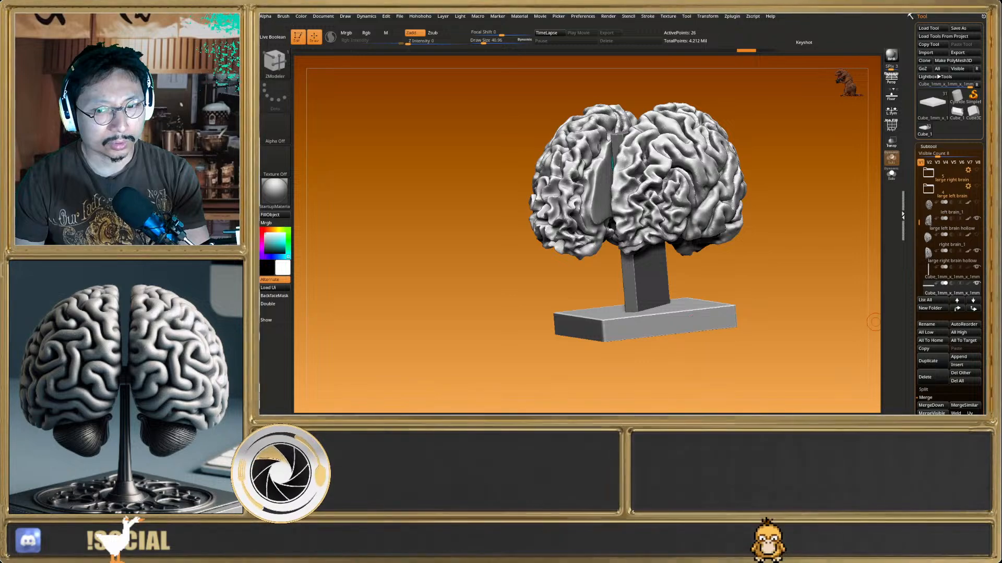
scroll(119, 389, down, 2)
middle_drag(119, 385, 123, 347)
right_drag(600, 282, 642, 343)
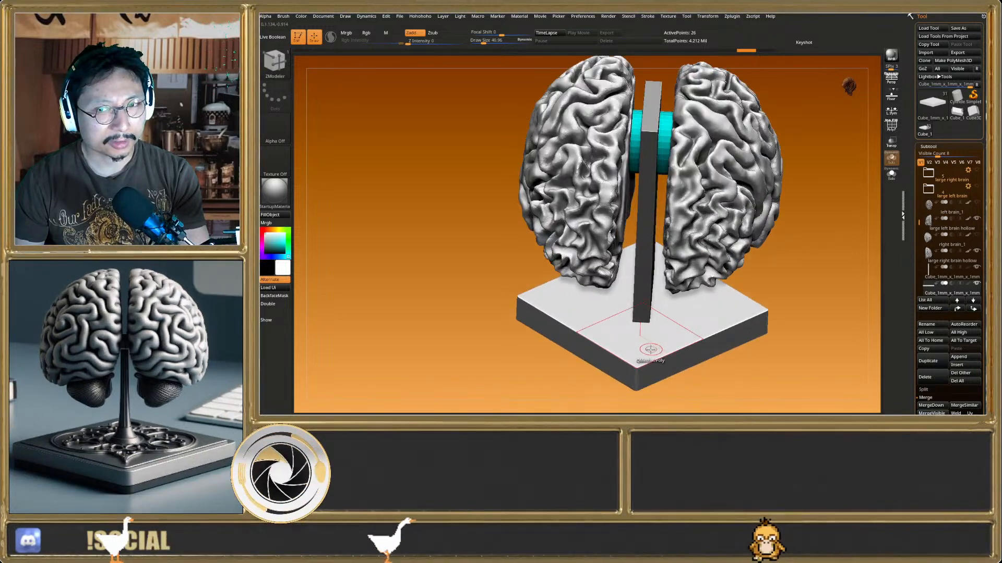
Try insetting the front corner polygon of the base block's top face, using the ZModeler Inset action on a single poly
key(shift+f)
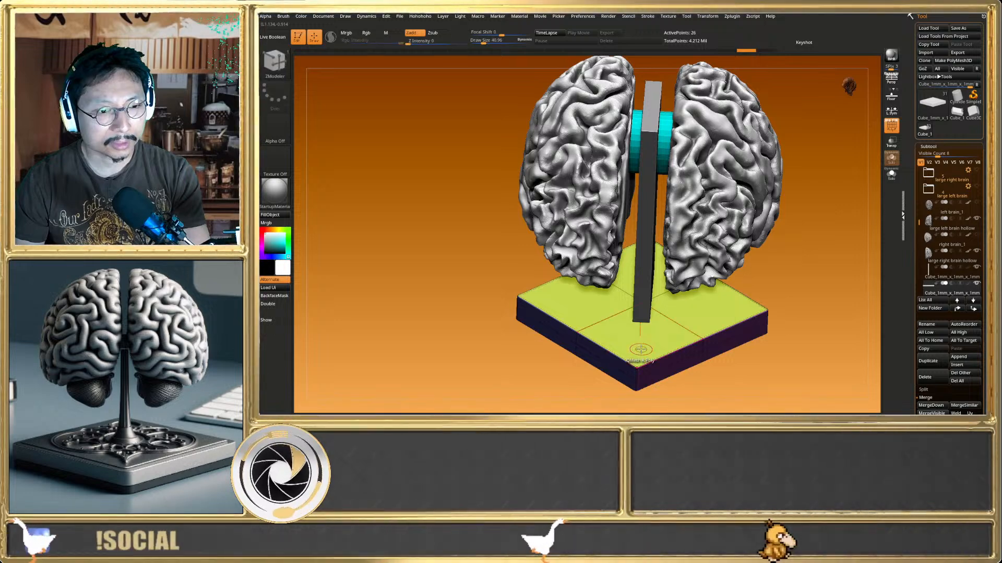
key(space)
click(637, 151)
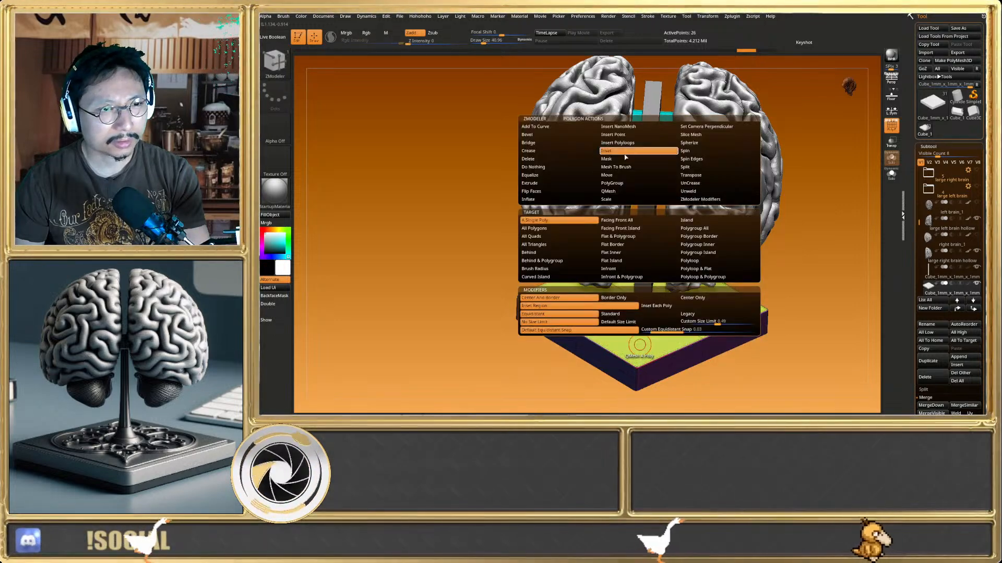
click(686, 230)
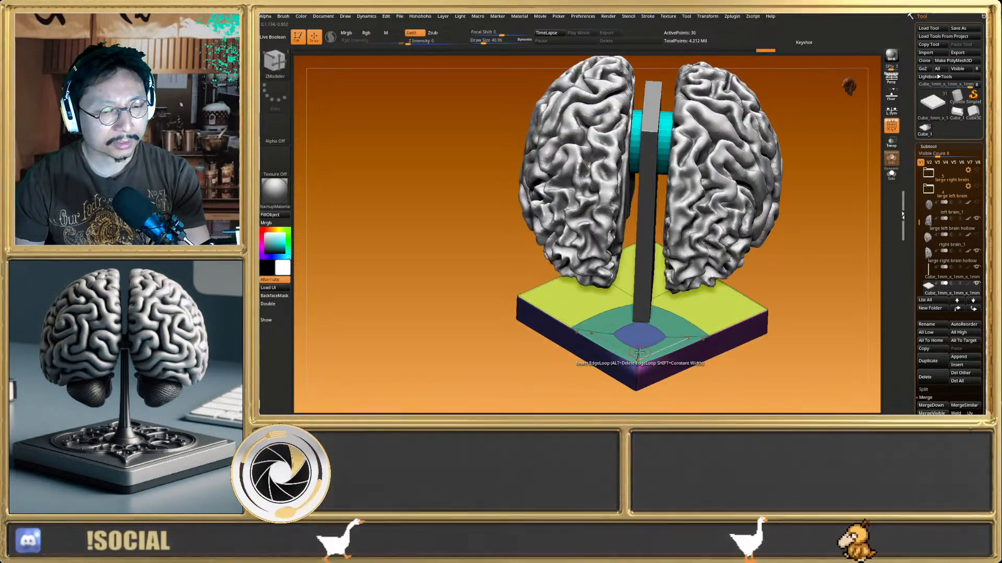
scroll(637, 360, up, 5)
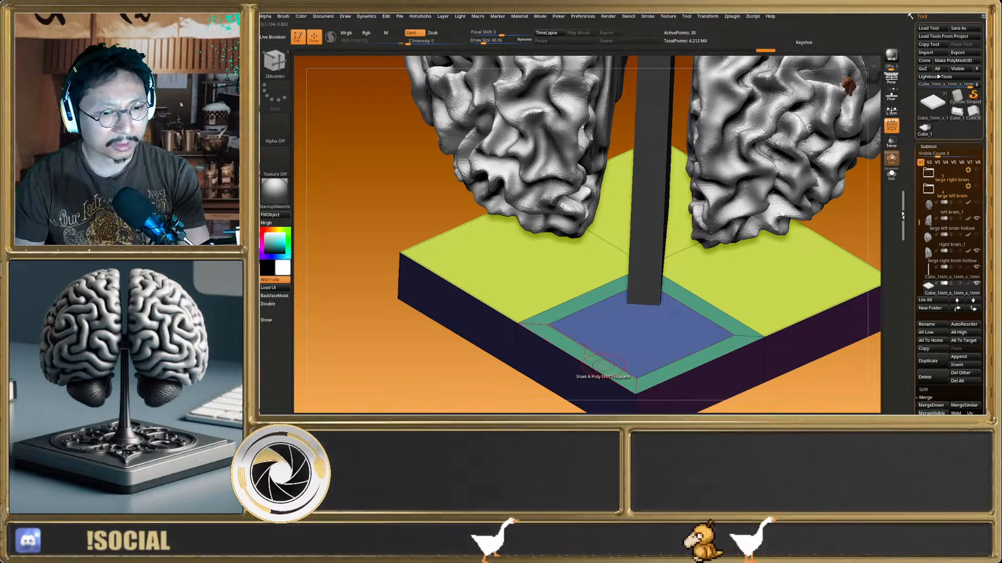
Try extruding the inset's border polygon upward and creasing the base block's edges
key(space)
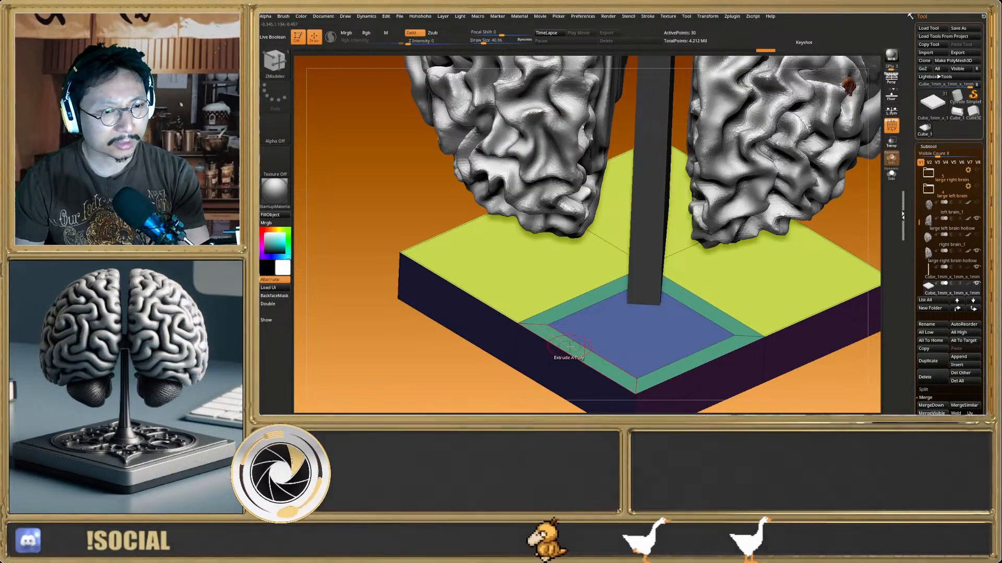
drag(667, 369, 667, 340)
key(ctrl+space)
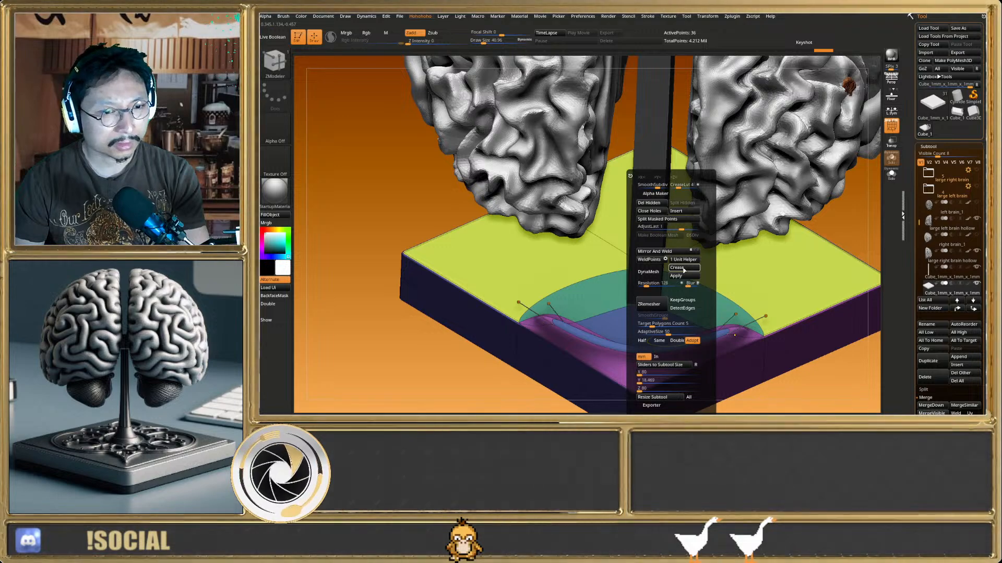
click(684, 270)
key(shift+f)
ctrl+right_drag(650, 354, 632, 322)
ctrl+right_drag(632, 322, 654, 317)
right_drag(652, 275, 684, 307)
key(shift+f)
key(shift+f)
ctrl+right_drag(684, 308, 664, 312)
scroll(654, 295, up, 2)
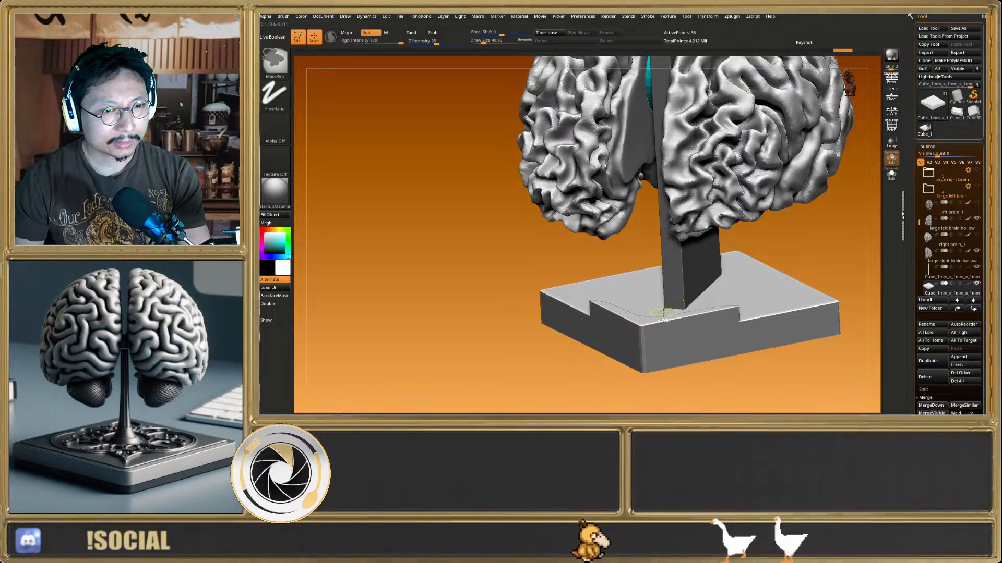
Undo the crease, extrusion and inset on the base block's top face
key(ctrl+z)
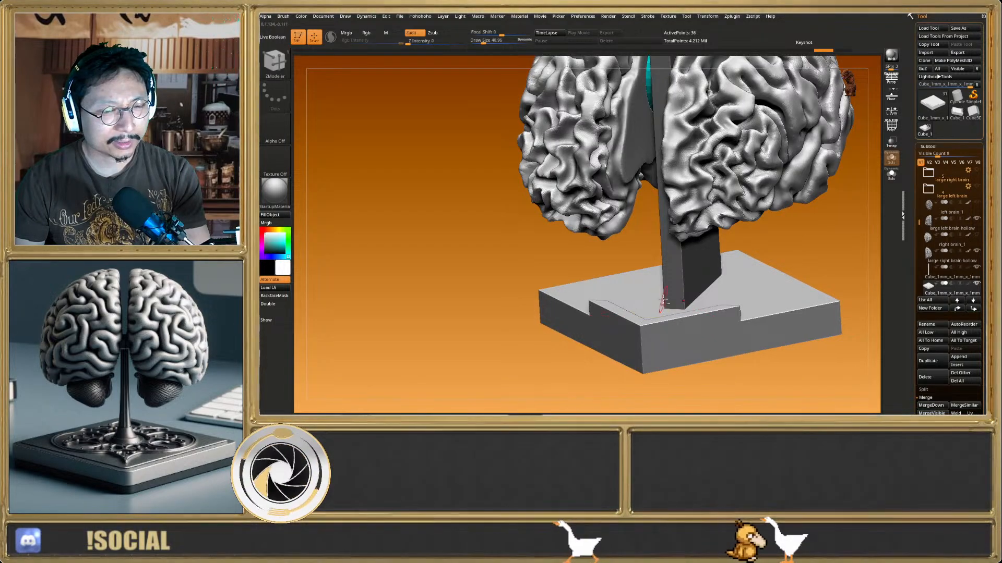
right_drag(664, 301, 637, 325)
key(ctrl+z)
key(shift+f)
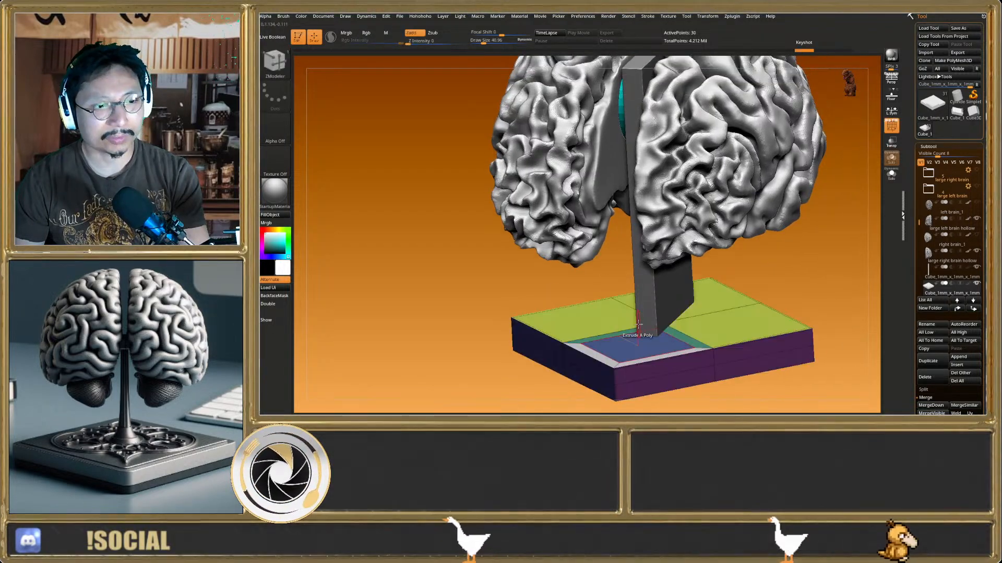
key(ctrl+z)
key(ctrl+z)
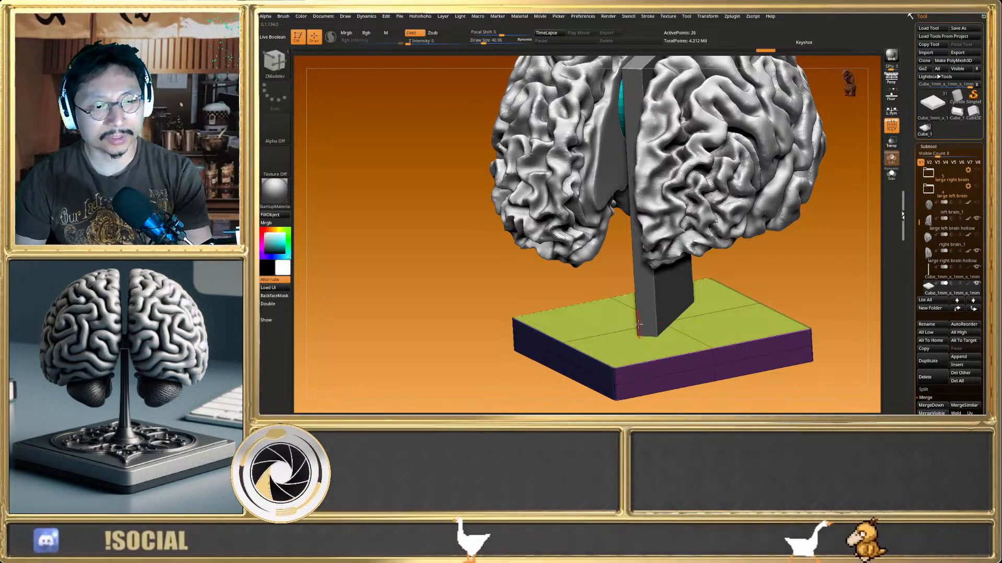
ctrl+right_drag(637, 324, 662, 342)
key(shift+f)
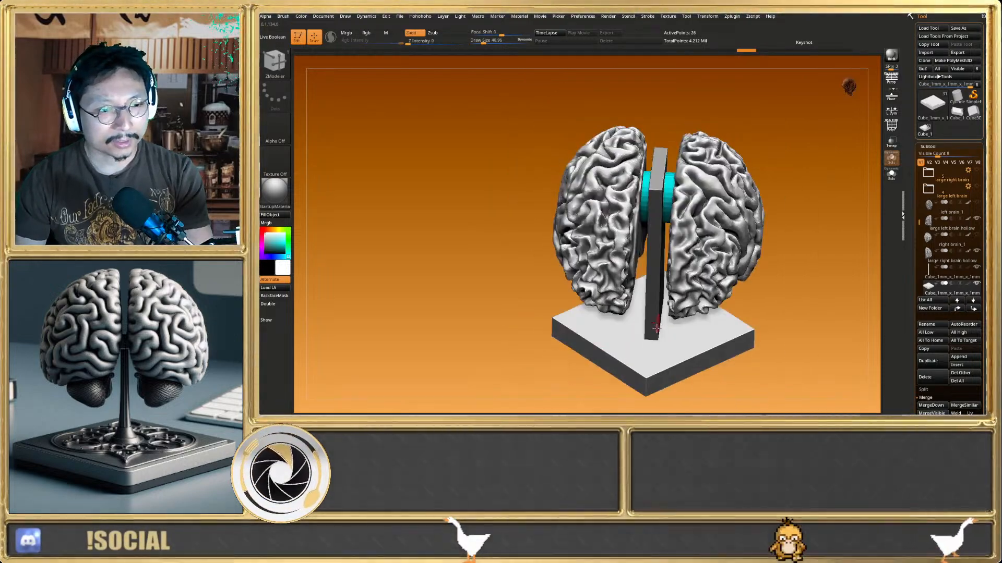
Colour the base block green and the vertical bar pale violet
click(288, 235)
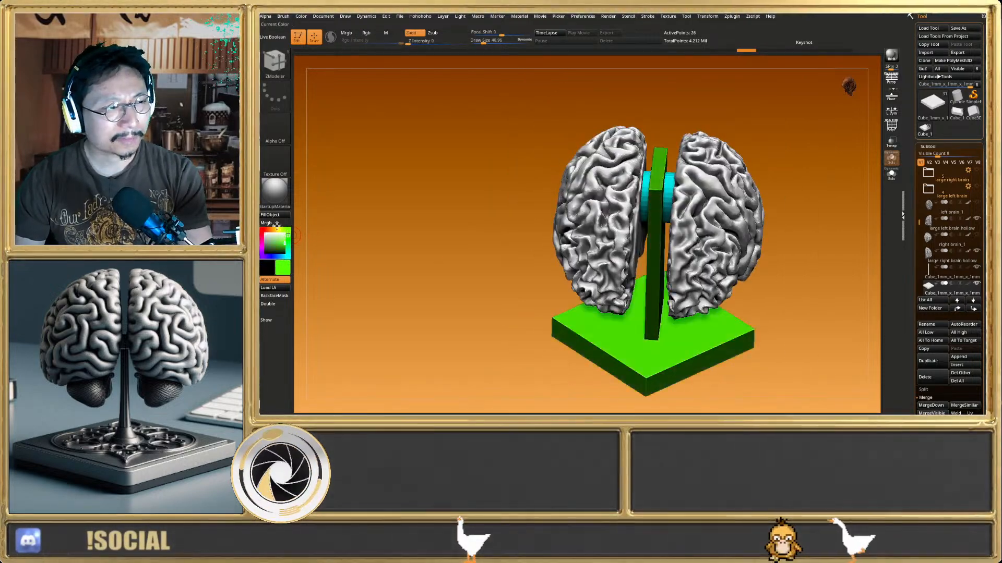
click(268, 236)
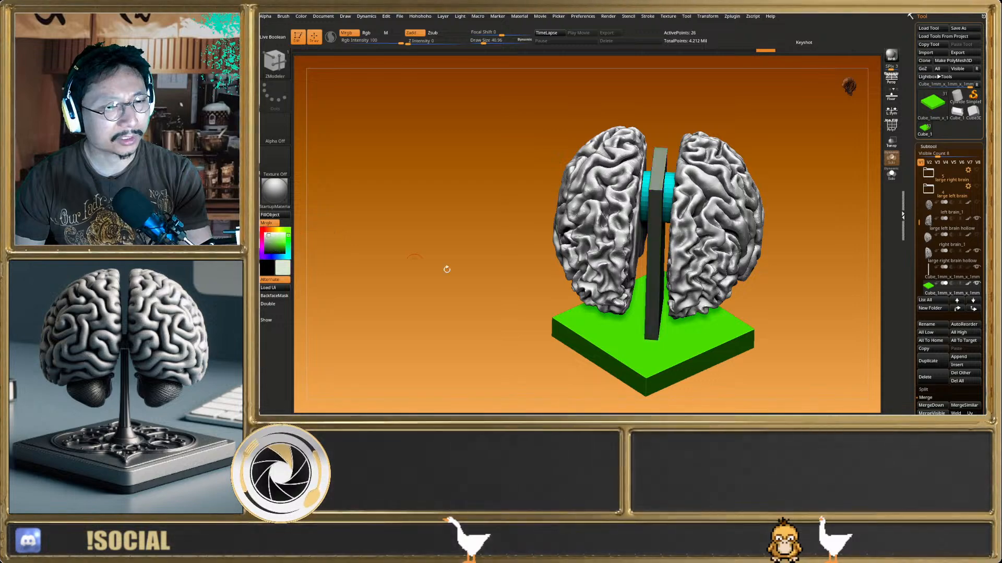
right_drag(650, 285, 467, 266)
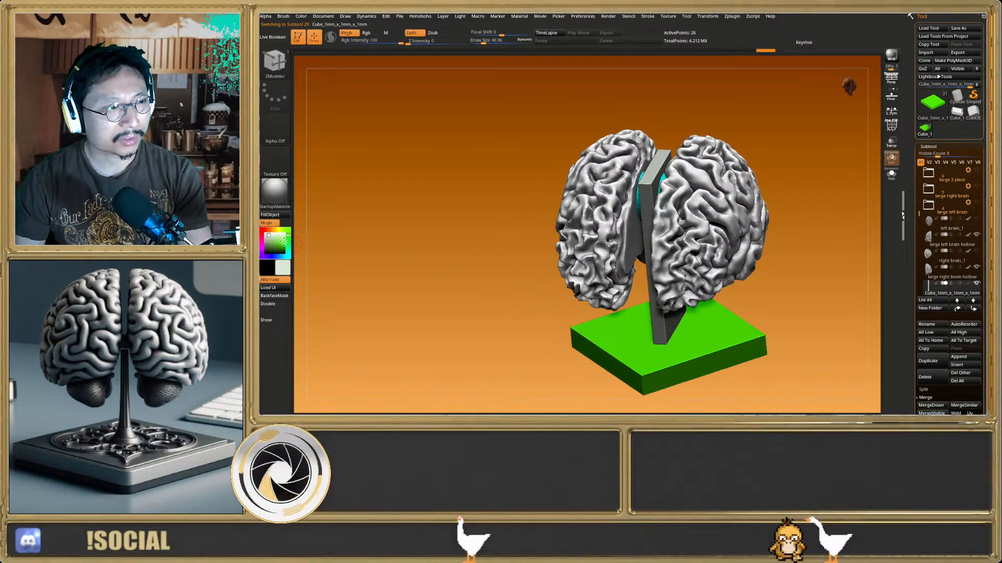
click(268, 257)
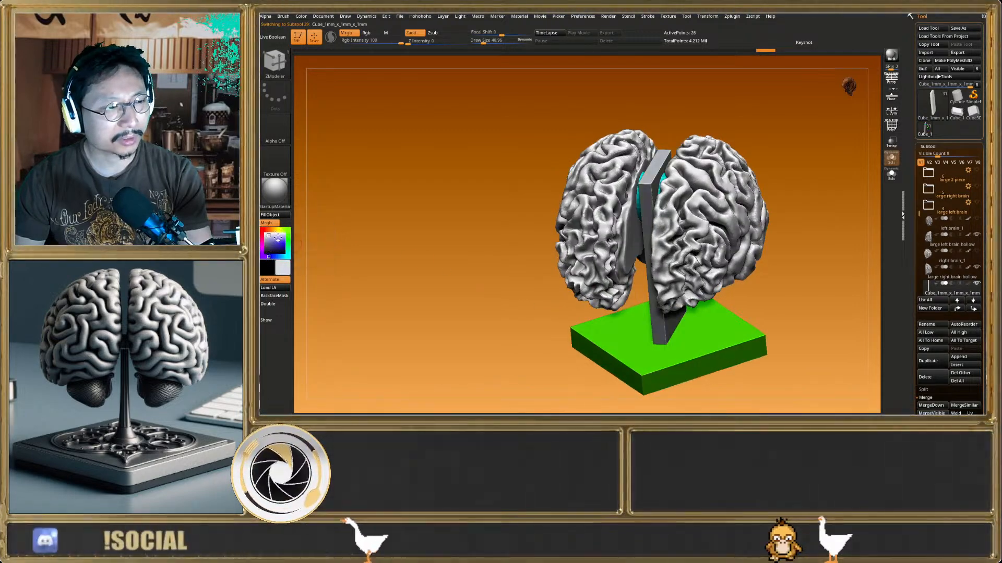
click(283, 235)
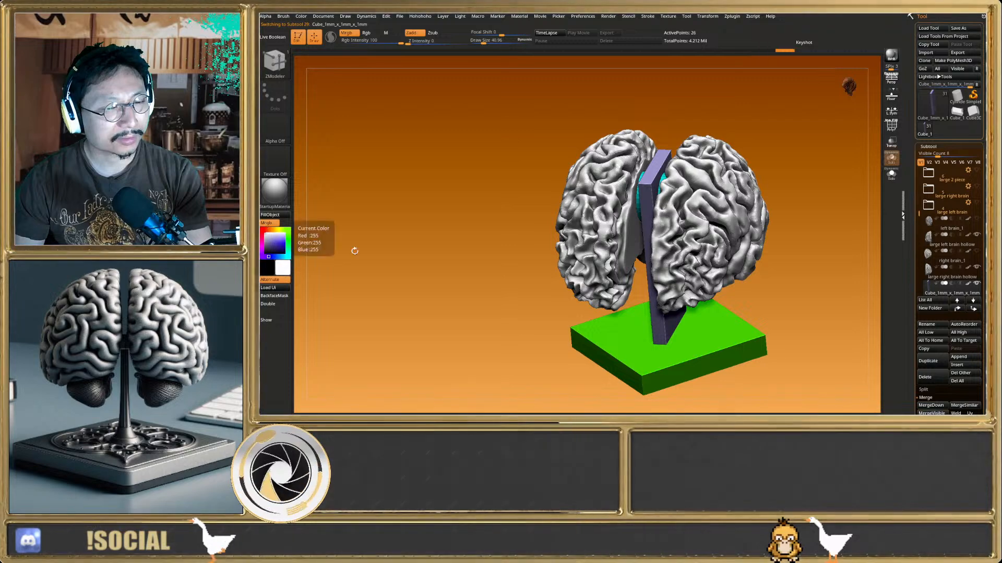
Hide both hollow brain halves and select the vertical bar in a straight front view
mouse_move(618, 332)
right_down()
mouse_move(658, 313)
mouse_move(665, 324)
mouse_move(665, 312)
mouse_move(658, 335)
mouse_move(632, 339)
right_up()
key(shift+f)
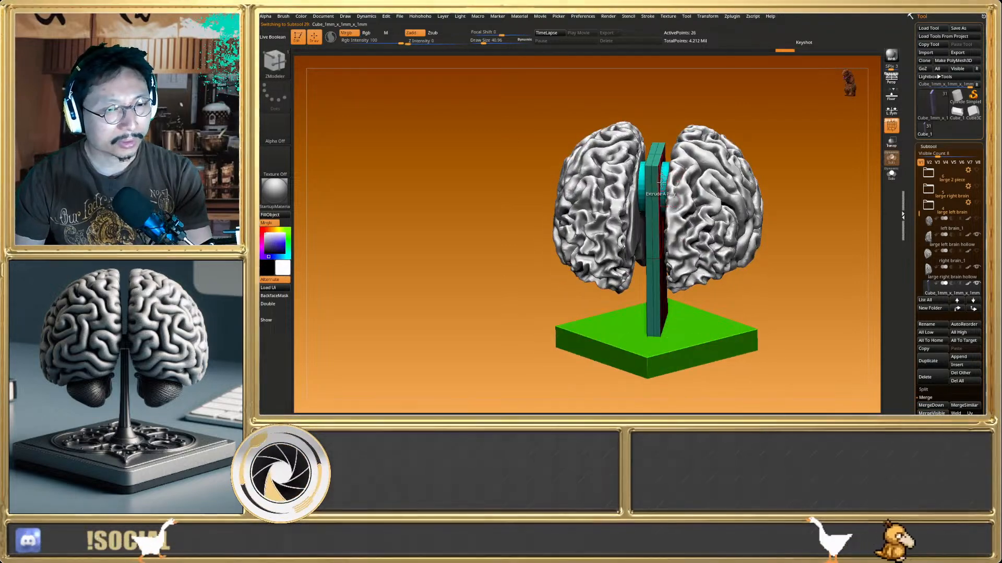
key(shift+f)
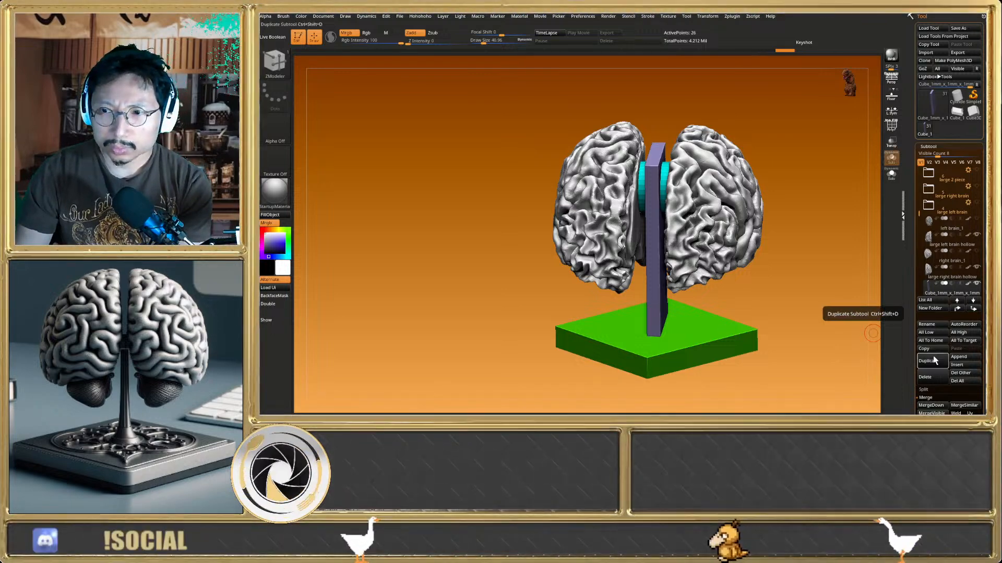
right_drag(881, 337, 853, 324)
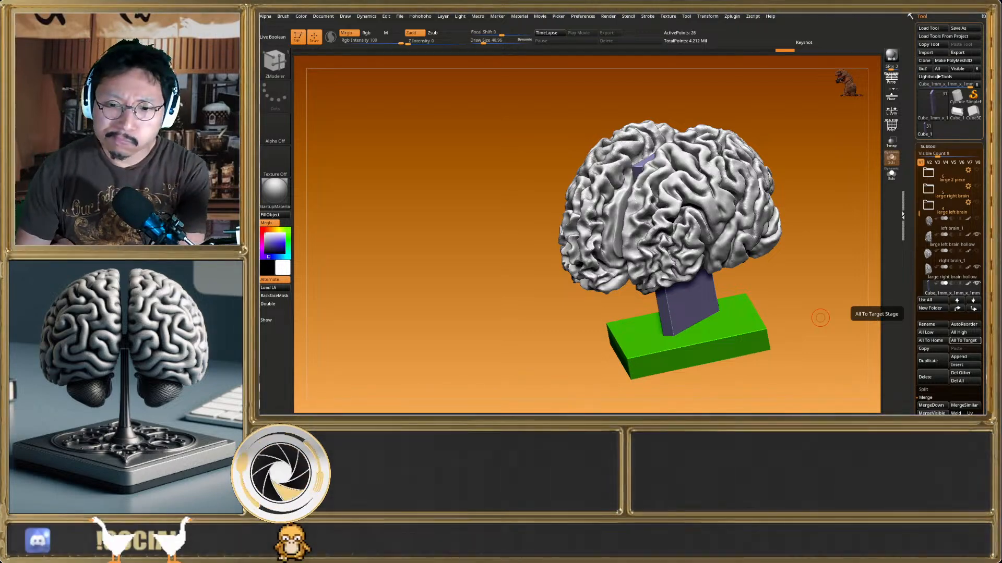
drag(821, 318, 747, 270)
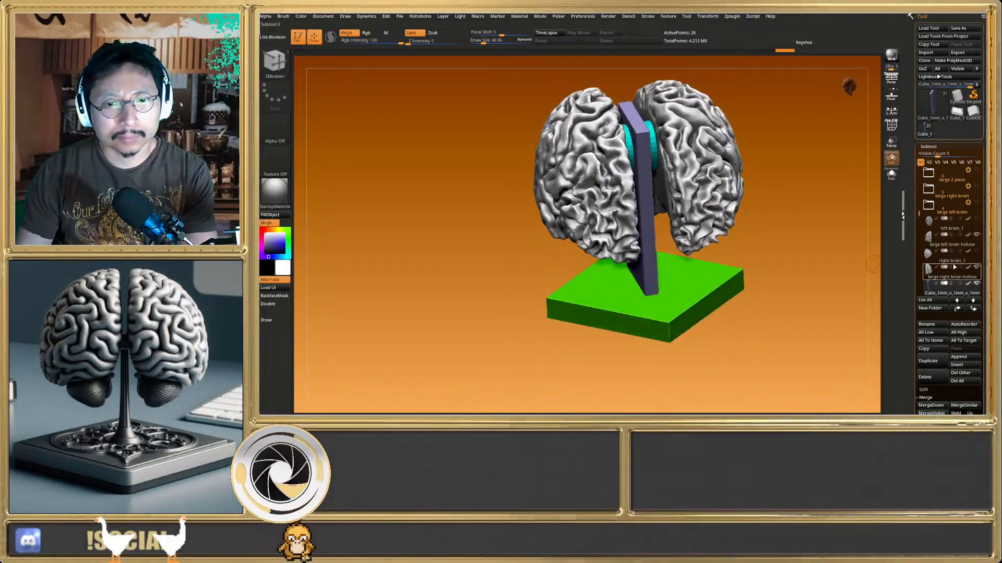
click(976, 267)
click(975, 235)
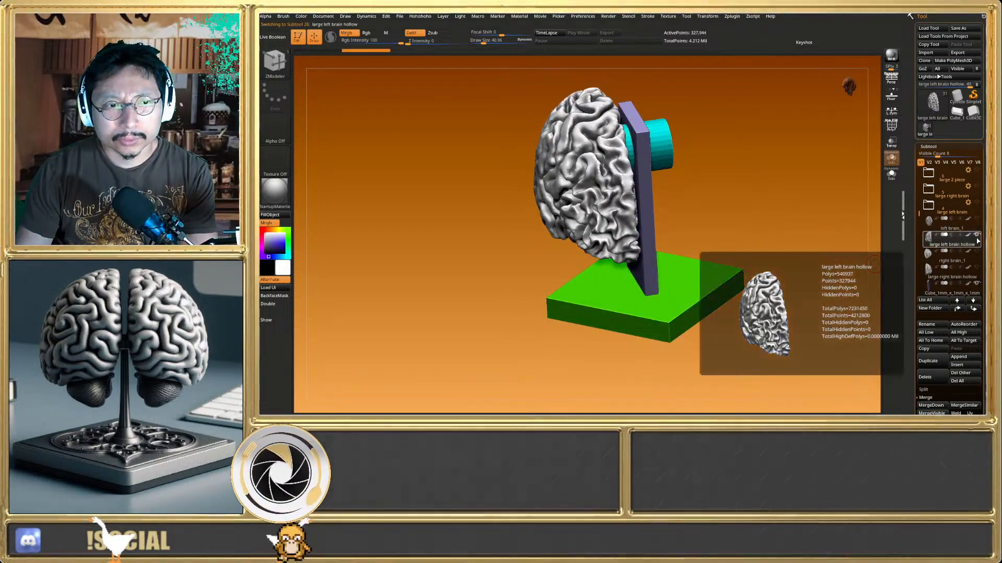
click(963, 291)
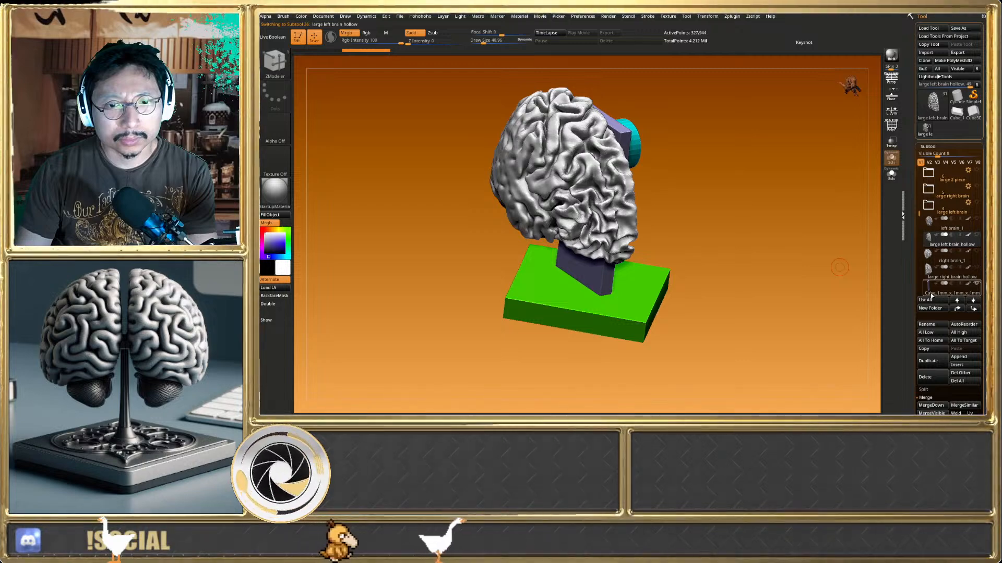
click(932, 295)
drag(647, 248, 641, 225)
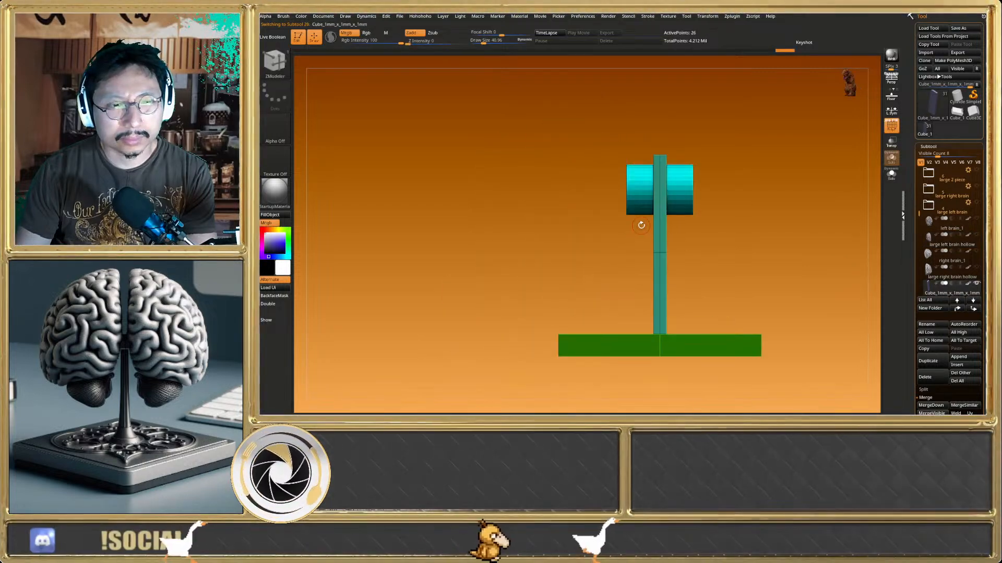
Shorten the cylinder connector along its axis until it protrudes only slightly from both faces of the vertical bar
key(w)
scroll(641, 225, up, 2)
alt+click(623, 177)
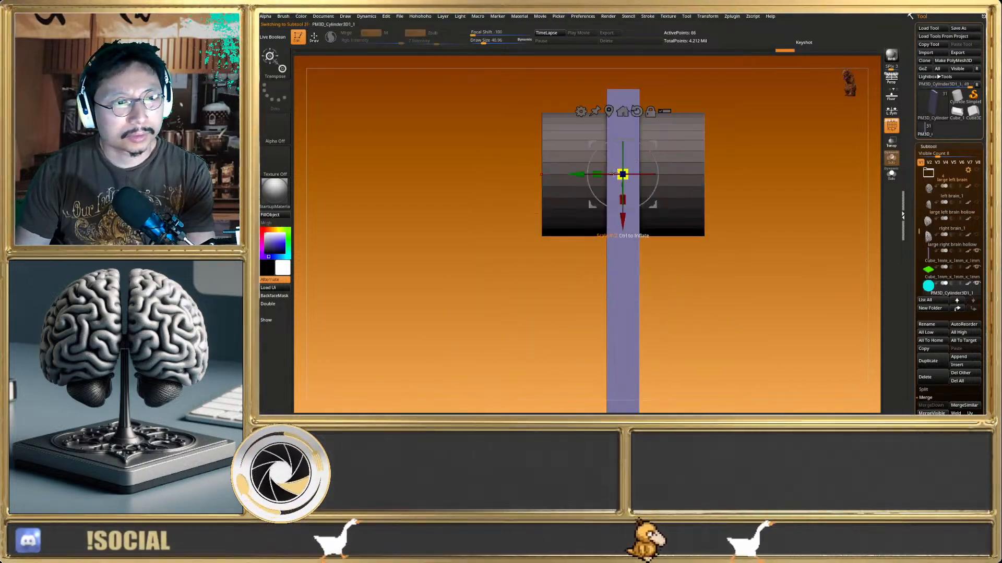
key(q)
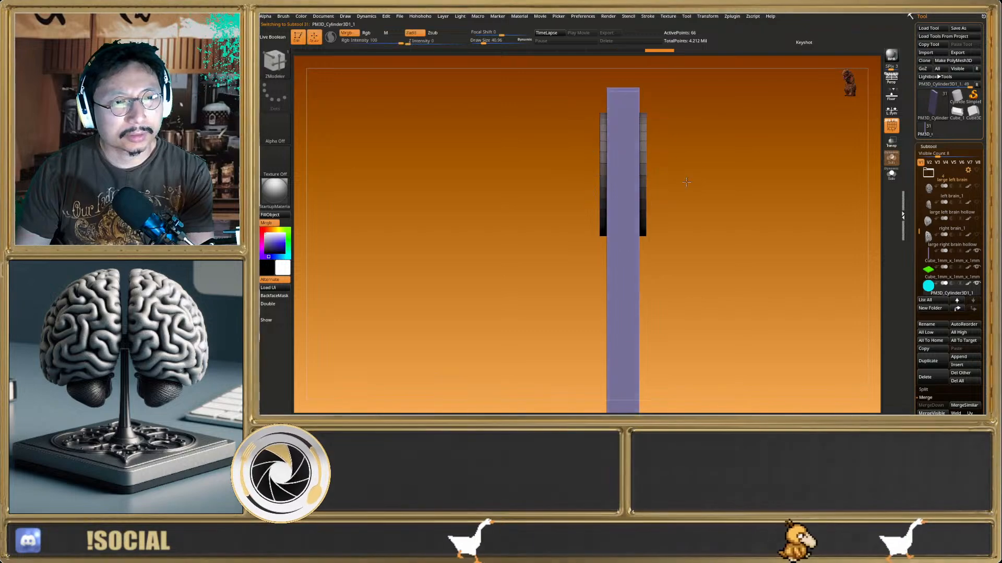
drag(686, 182, 648, 206)
key(w)
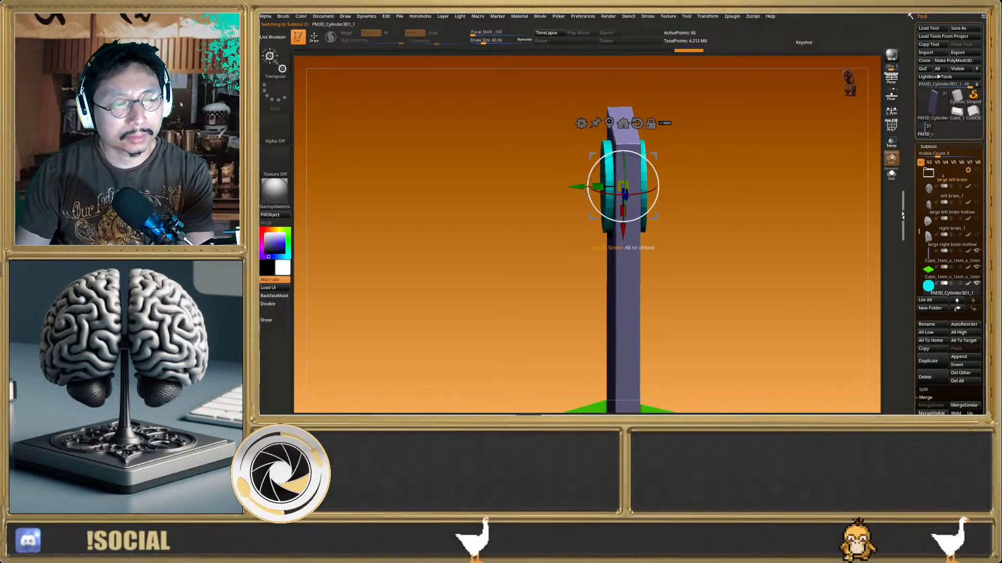
key(q)
mouse_move(673, 292)
mouse_down()
mouse_move(642, 299)
mouse_move(671, 284)
mouse_up()
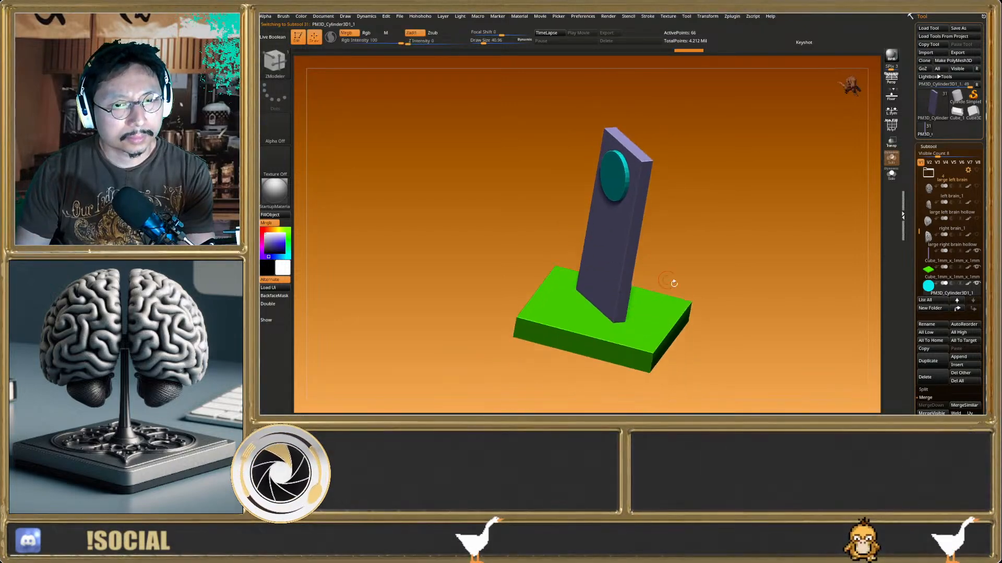
Set the cylinder to subtract, preview its hole through the vertical bar with Live Boolean, and nudge the cylinder across the bar's width
click(280, 37)
drag(449, 185, 495, 253)
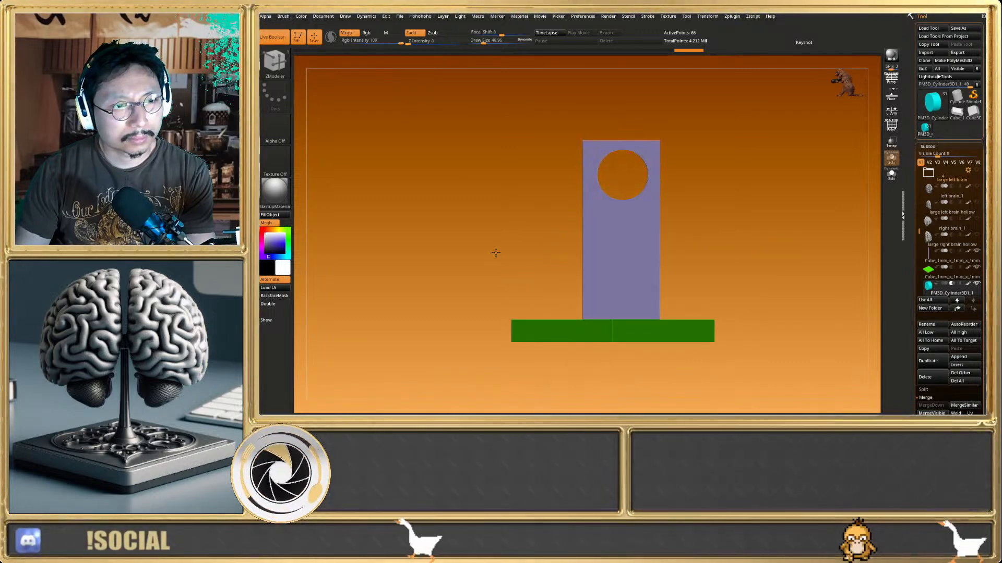
key(w)
drag(567, 176, 516, 182)
key(q)
drag(757, 235, 852, 287)
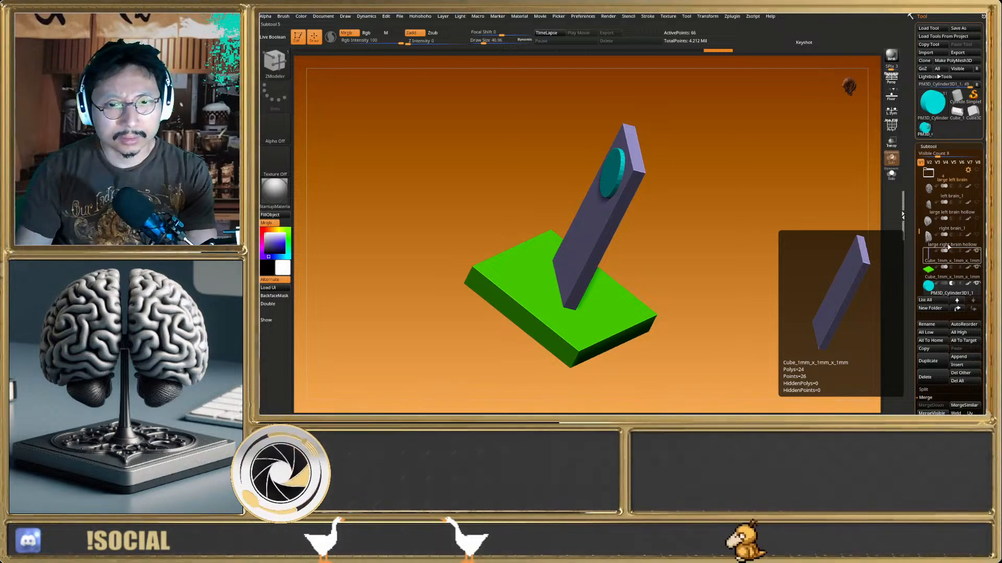
Show both hollow brain halves again and lengthen the cylinder connector along its axis toward them
click(976, 235)
click(977, 202)
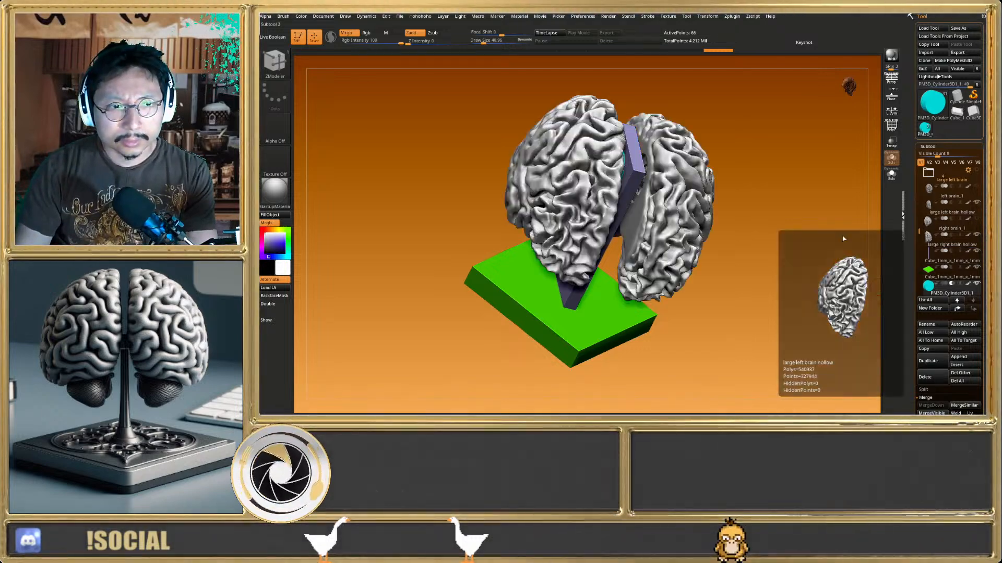
mouse_move(798, 245)
mouse_down()
mouse_move(718, 285)
mouse_move(678, 324)
mouse_move(686, 299)
mouse_up()
key(w)
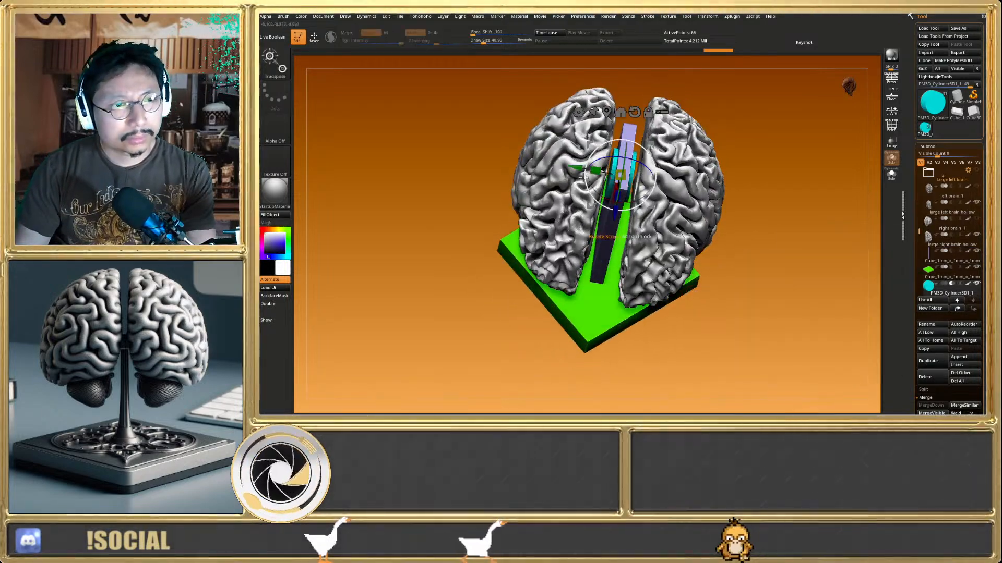
drag(595, 170, 579, 168)
key(q)
Select the base block and step back and forward through its edit history to compare its sizes
mouse_move(685, 276)
ctrl+right_down()
mouse_move(672, 245)
mouse_move(668, 288)
mouse_move(653, 309)
ctrl+right_up()
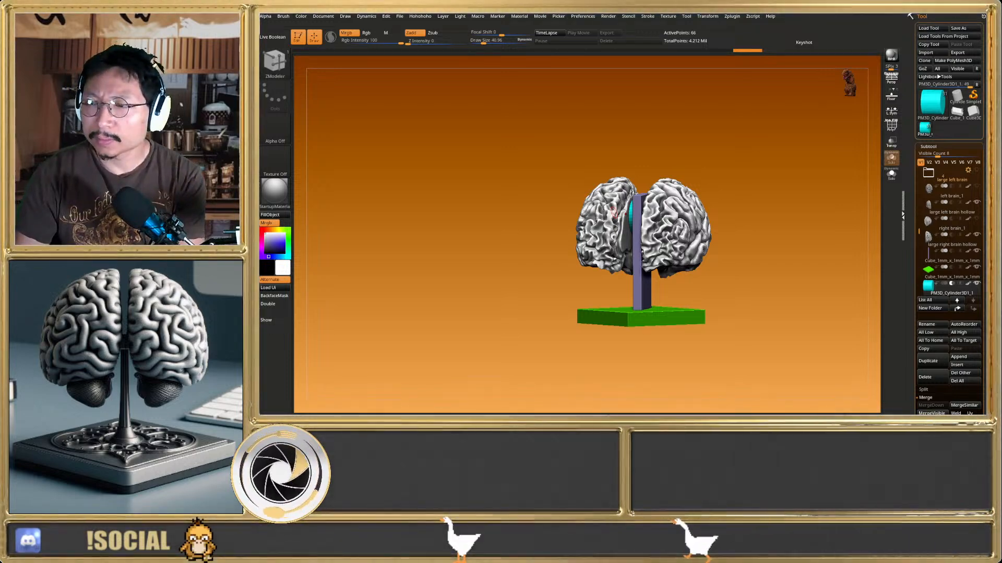
mouse_move(641, 372)
mouse_down()
mouse_move(670, 347)
mouse_move(658, 351)
mouse_move(623, 290)
mouse_move(627, 276)
mouse_move(661, 295)
mouse_move(657, 358)
mouse_move(653, 294)
mouse_move(646, 310)
mouse_move(676, 341)
mouse_move(674, 324)
mouse_move(652, 313)
mouse_up()
key(shift+f)
key(shift+f)
alt+click(649, 303)
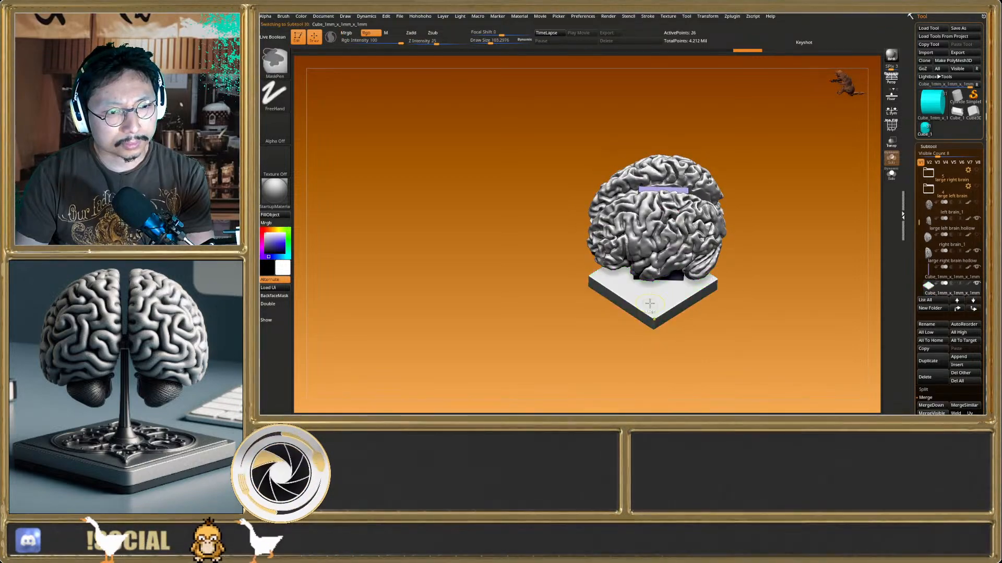
key(ctrl+z)
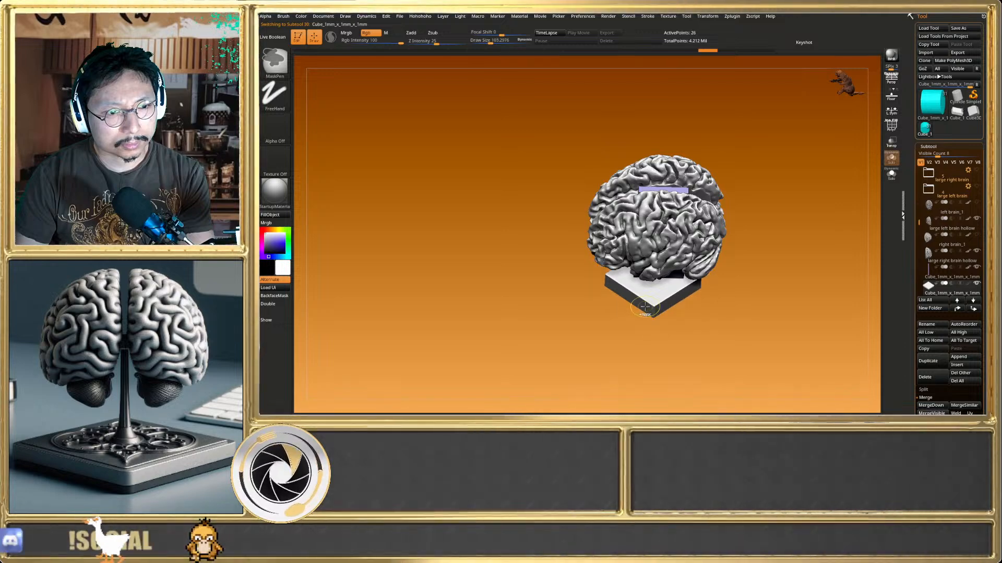
key(ctrl+shift+z)
key(ctrl+shift+z)
key(ctrl+shift+z)
Try rotating the base block by -45 degrees about its vertical axis
mouse_move(650, 321)
shift+mouse_down()
mouse_move(667, 309)
mouse_move(629, 314)
mouse_move(645, 327)
shift+mouse_up()
key(w)
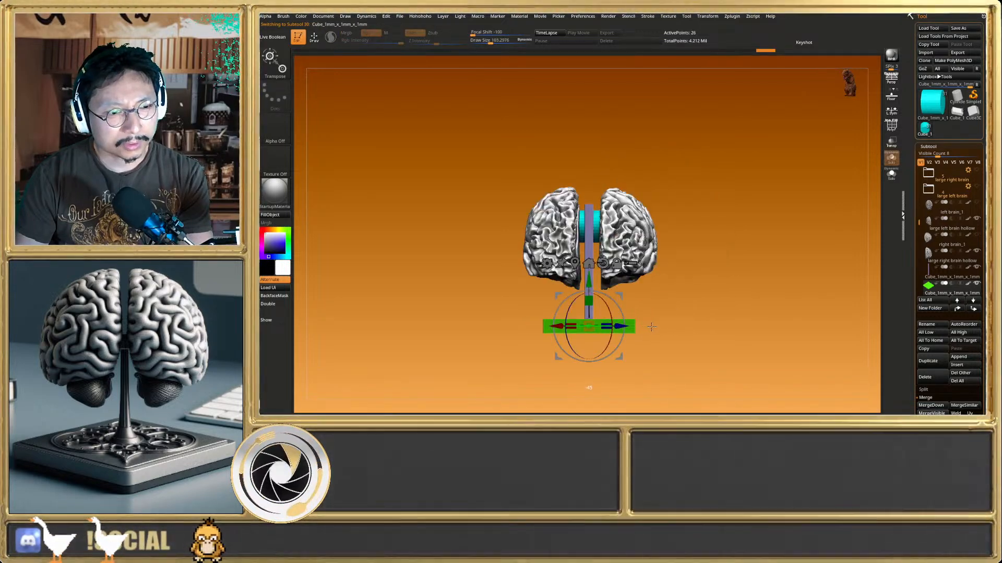
click(602, 264)
key(q)
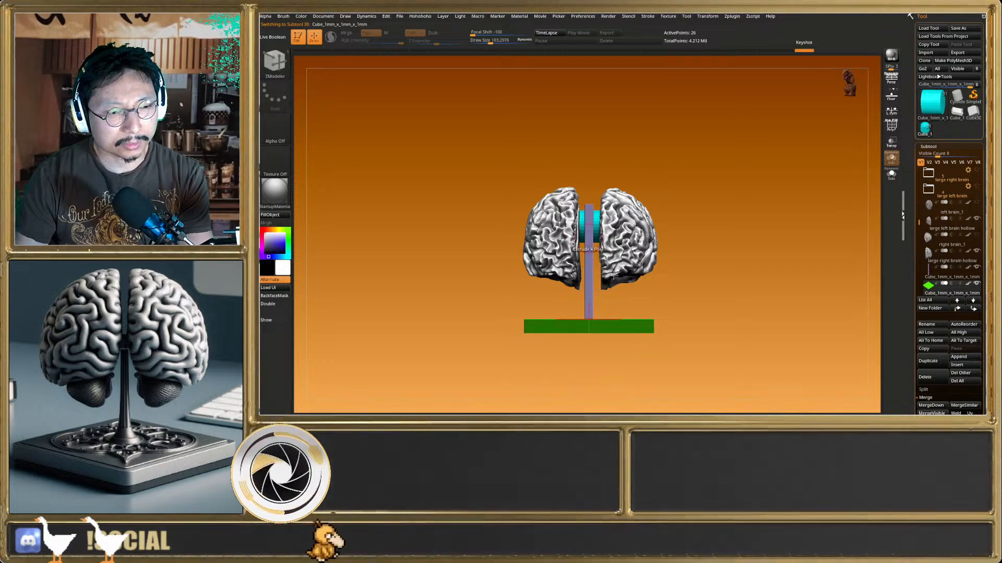
Try rotating the base block about its vertical axis again until one flat side faces the front of the brain
mouse_move(668, 308)
mouse_down()
mouse_move(667, 342)
mouse_move(666, 328)
mouse_up()
key(w)
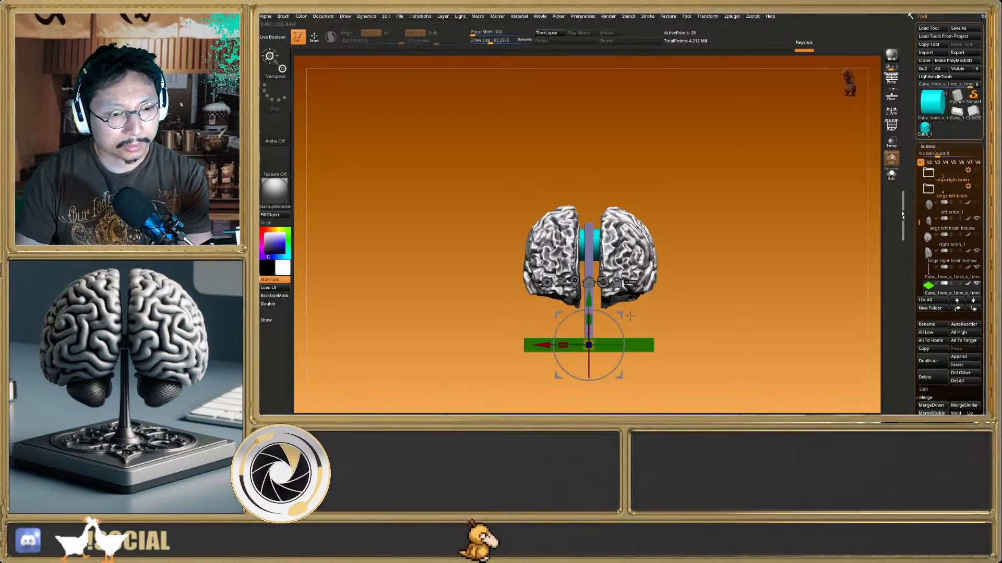
shift+drag(612, 345, 675, 355)
alt+click(603, 282)
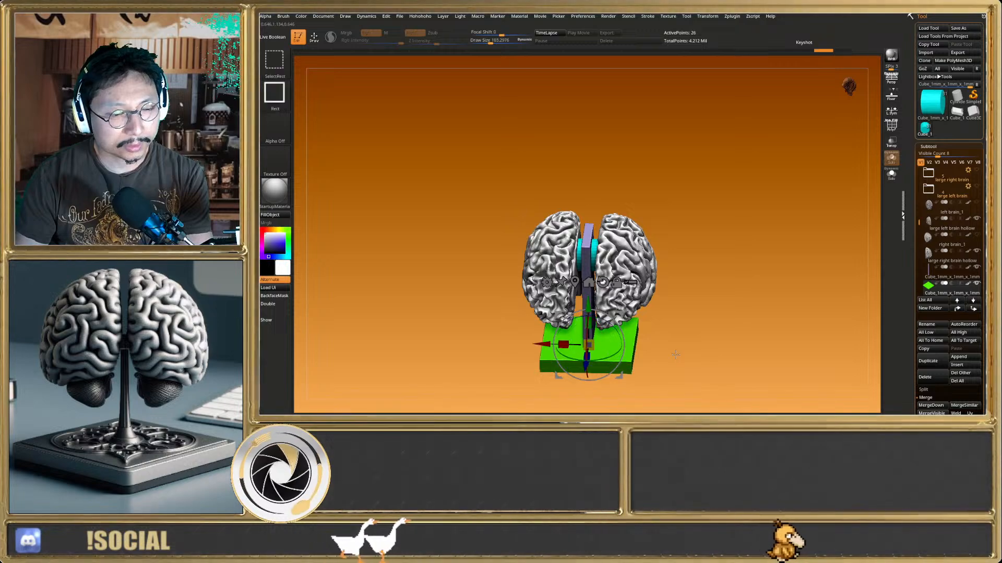
key(ctrl+z)
key(ctrl+z)
key(ctrl+shift+z)
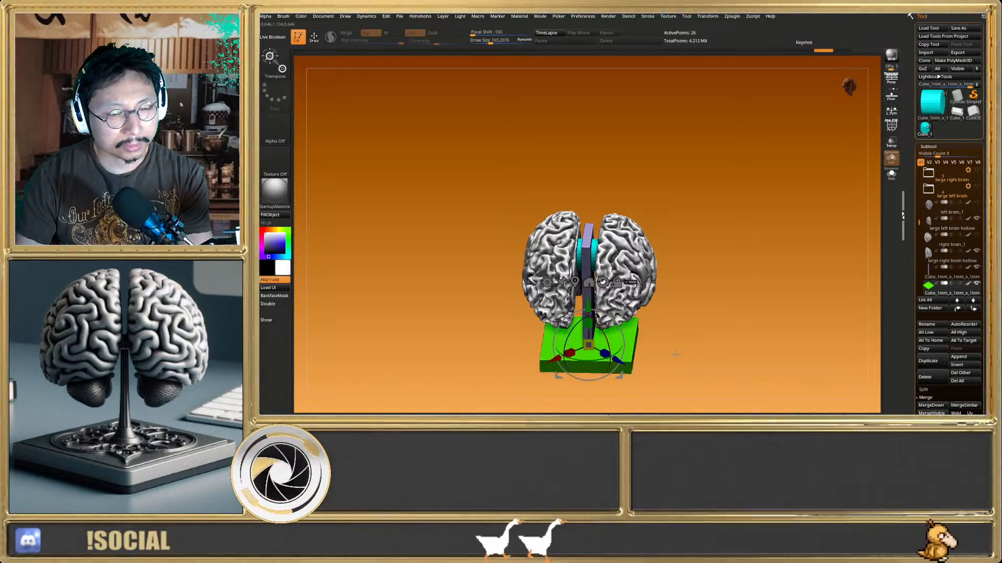
key(q)
mouse_move(666, 354)
mouse_down()
mouse_move(669, 289)
mouse_move(660, 349)
mouse_move(659, 277)
mouse_move(656, 339)
mouse_move(636, 284)
mouse_move(616, 313)
mouse_move(555, 258)
mouse_move(535, 260)
mouse_move(529, 242)
mouse_move(575, 267)
mouse_move(593, 316)
mouse_up()
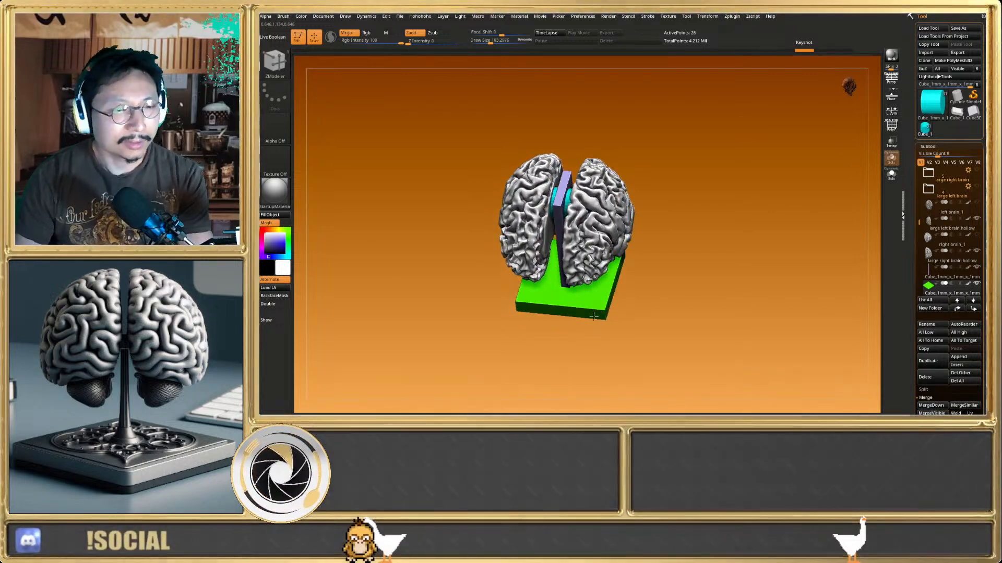
Hide both hollow brain halves and move the vertical bar along Z to centre it over the base block
mouse_move(594, 316)
right_down()
mouse_move(599, 308)
mouse_move(591, 327)
mouse_move(596, 307)
mouse_move(608, 334)
right_up()
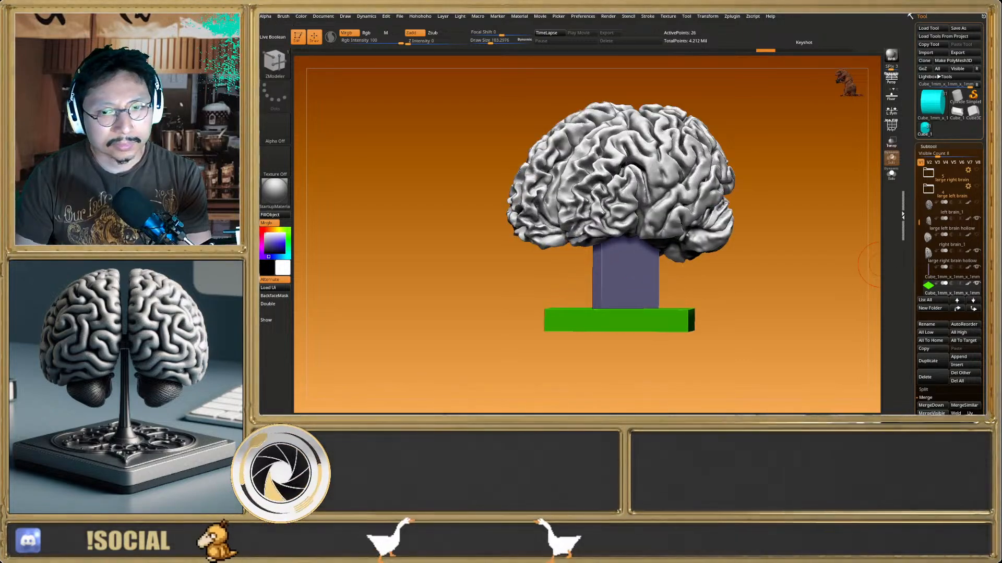
click(976, 251)
click(976, 220)
mouse_move(686, 249)
right_down()
mouse_move(667, 276)
mouse_move(678, 284)
mouse_move(626, 333)
mouse_move(619, 281)
mouse_move(588, 284)
mouse_move(651, 312)
mouse_move(595, 308)
right_up()
key(shift+f)
key(w)
alt+click(618, 287)
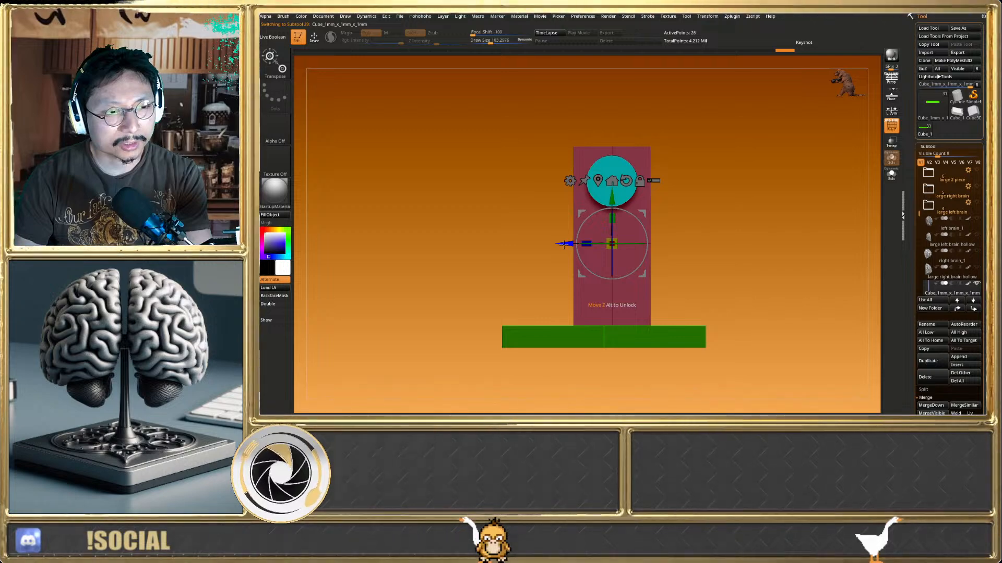
drag(563, 244, 603, 198)
Select the cylinder connector and reposition it slightly lower on the vertical bar, checking from the side and front
key(q)
alt+click(622, 165)
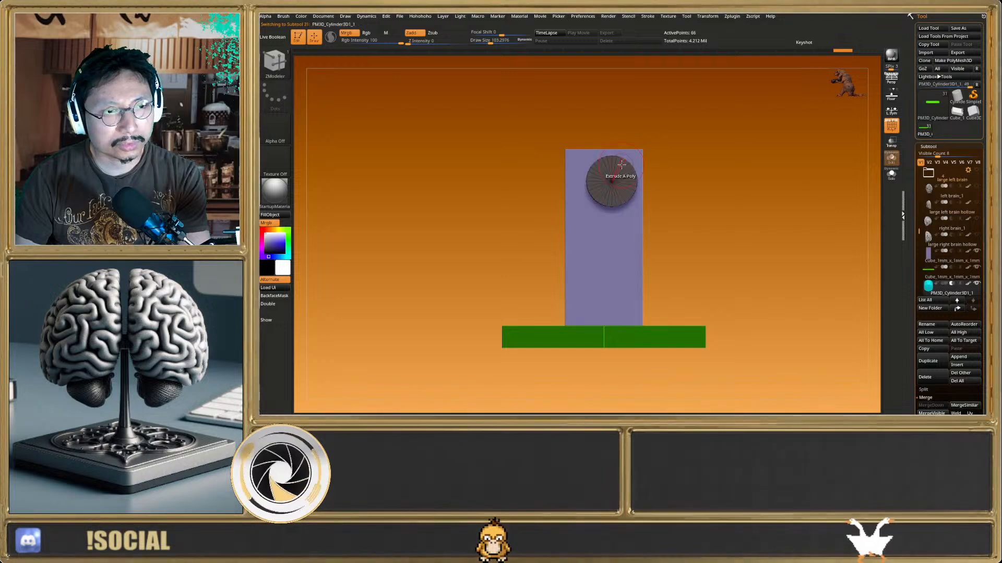
key(w)
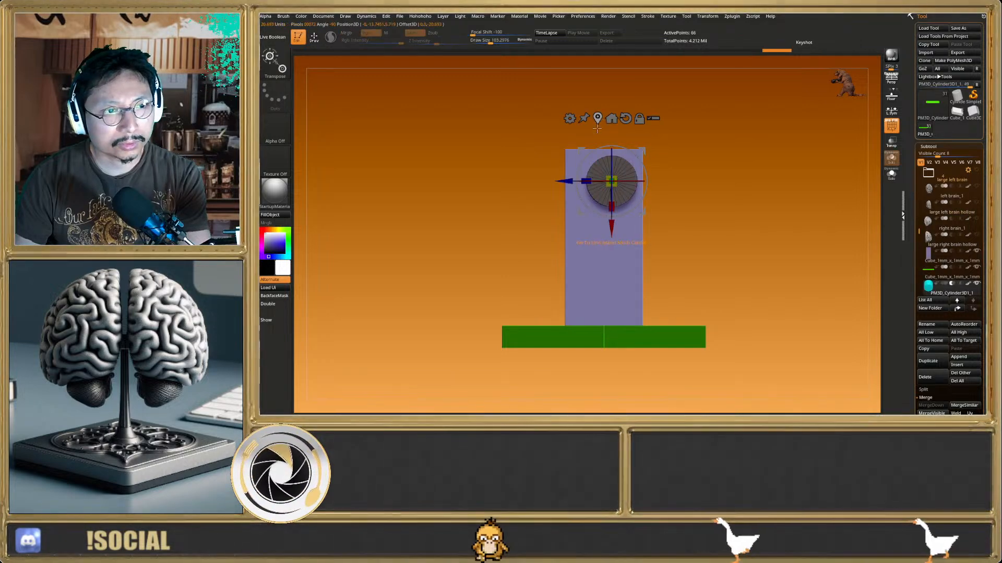
right_drag(604, 181, 611, 227)
shift+right_drag(599, 170, 604, 161)
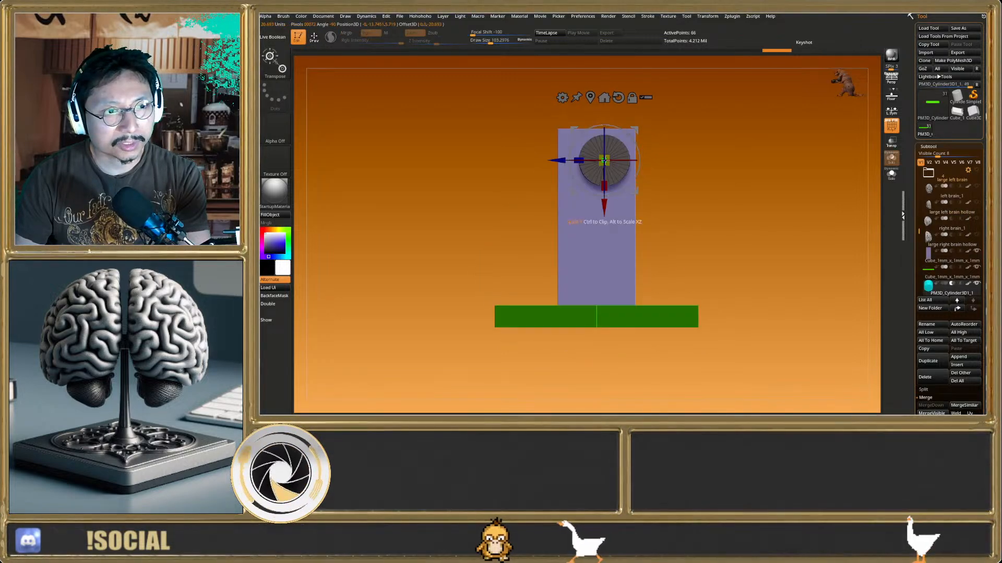
click(604, 98)
key(q)
right_drag(608, 205, 630, 233)
key(w)
drag(590, 226, 589, 212)
key(q)
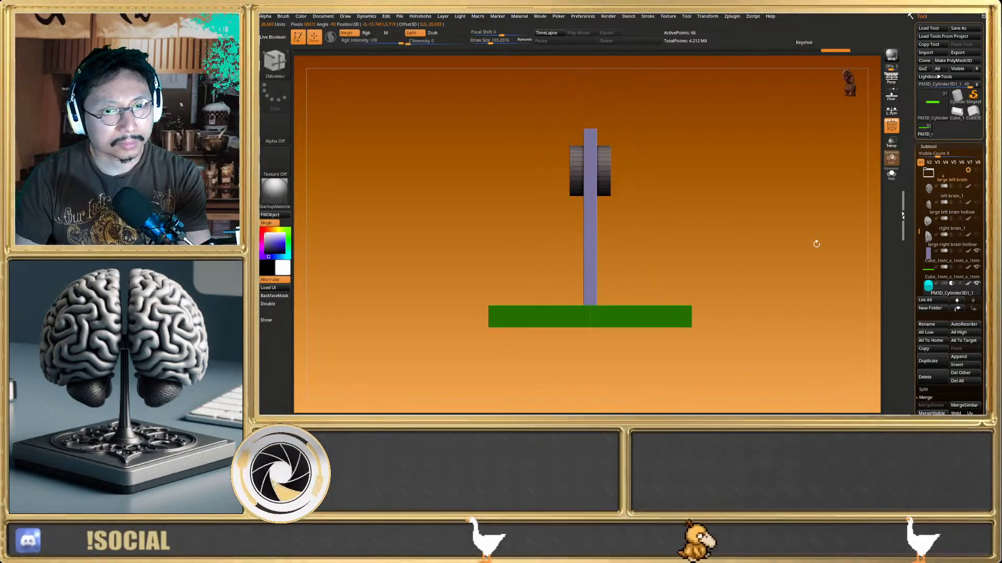
Show both hollow brain halves again and select the right half for transforming
click(977, 206)
click(976, 204)
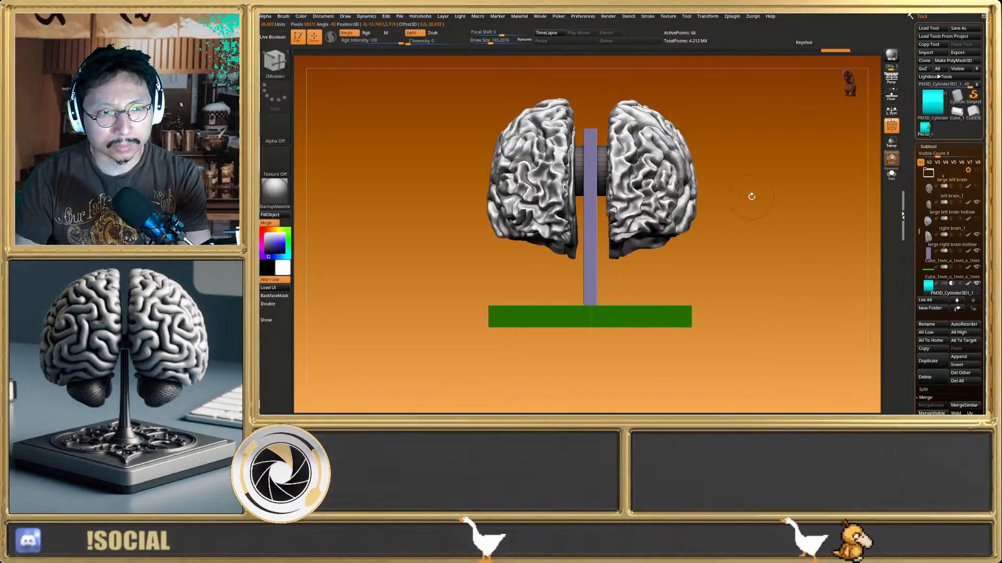
right_drag(752, 197, 717, 279)
alt+click(639, 190)
key(w)
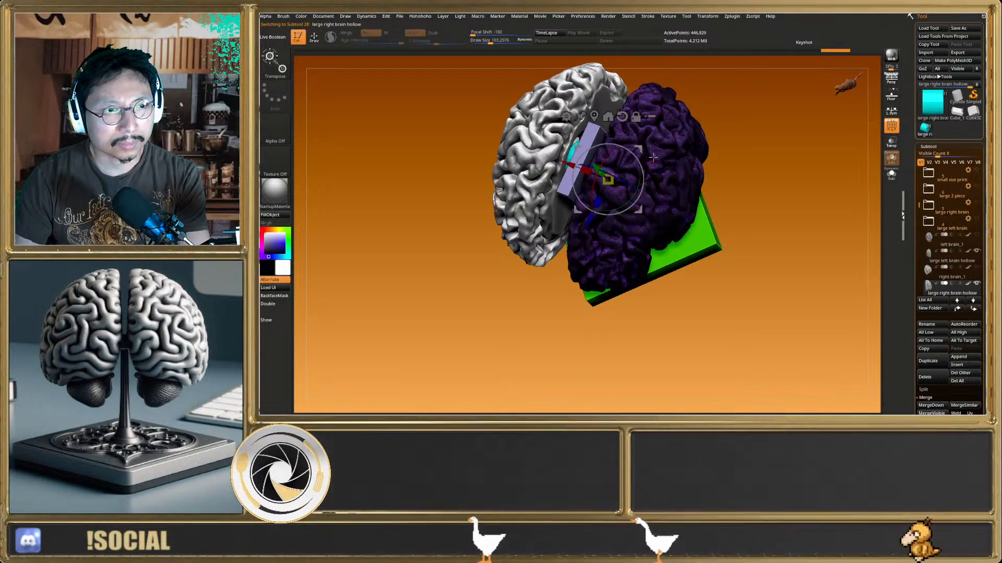
Limit the joint transform to the two hollow brain halves and shift them slightly along Z
ctrl+shift+drag(395, 148, 434, 168)
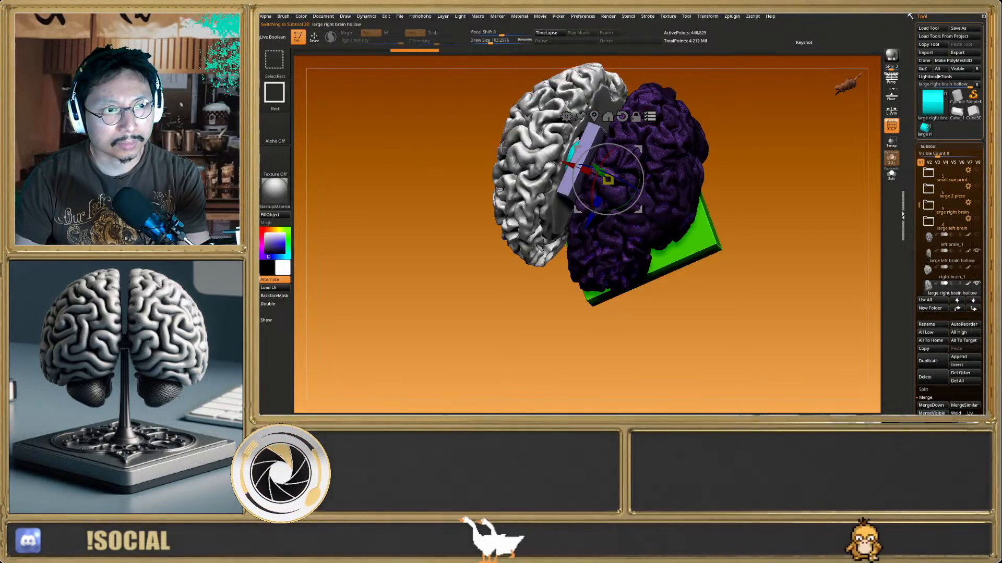
ctrl+shift+click(505, 147)
ctrl+shift+click(673, 150)
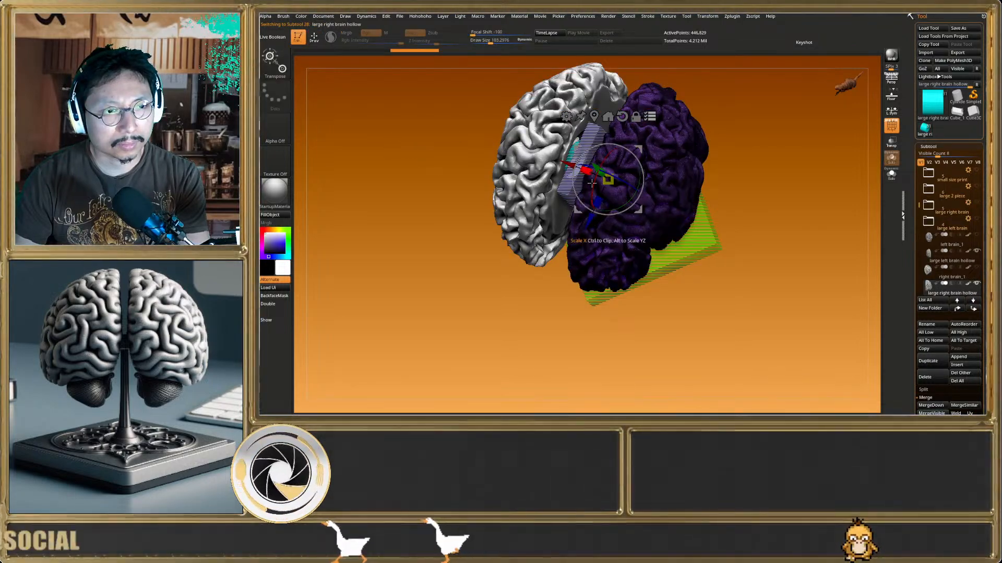
drag(587, 228, 581, 243)
key(q)
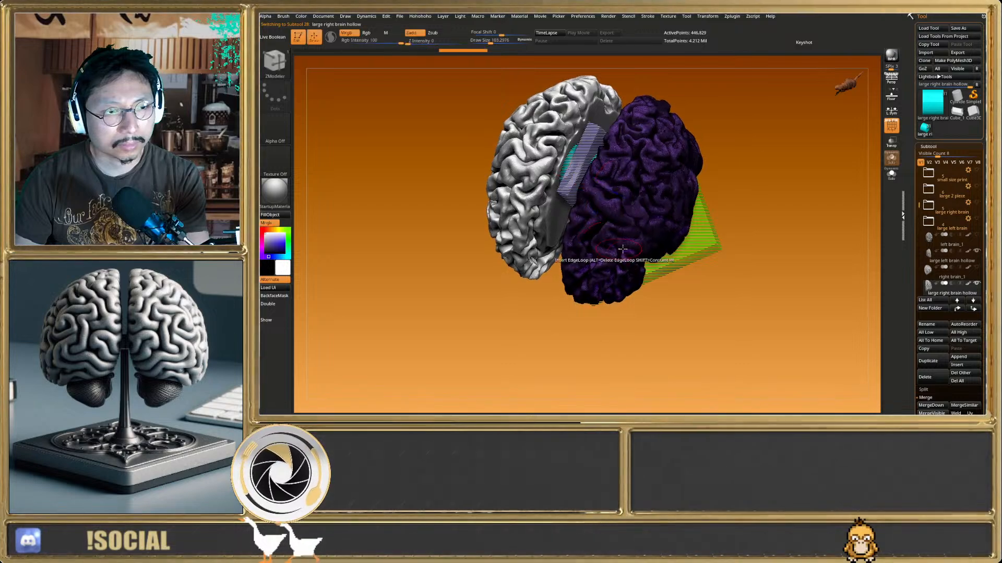
Shift both hollow brain halves again relative to the vertical bar and cylinder connector, undoing the last small move
mouse_move(600, 246)
shift+right_down()
mouse_move(641, 198)
mouse_move(613, 214)
mouse_move(640, 192)
mouse_move(637, 250)
mouse_move(629, 237)
shift+right_up()
key(w)
drag(554, 283, 562, 319)
mouse_move(572, 320)
right_down()
mouse_move(568, 309)
mouse_move(558, 334)
right_up()
drag(524, 269, 558, 246)
key(ctrl+z)
key(q)
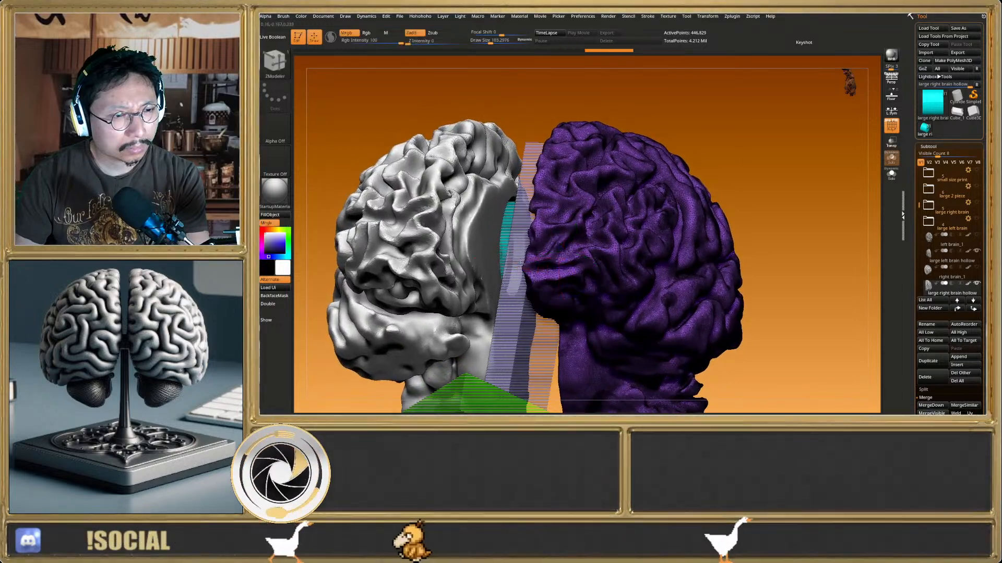
Fine-tune the position of the brain halves around the bar and cylinder, checking the fit from above and the front
mouse_move(556, 247)
right_down()
mouse_move(583, 282)
mouse_move(535, 272)
right_up()
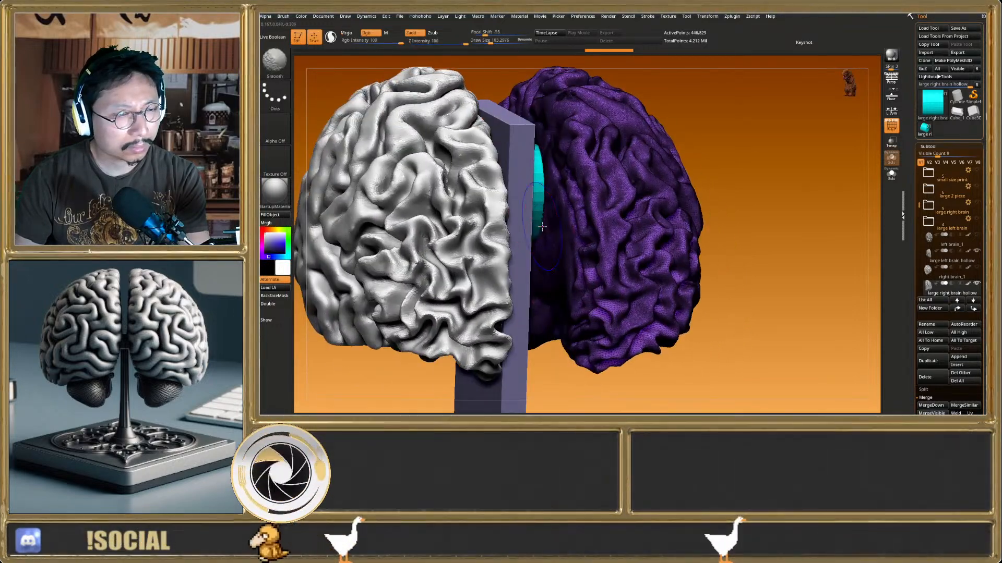
right_drag(542, 226, 586, 270)
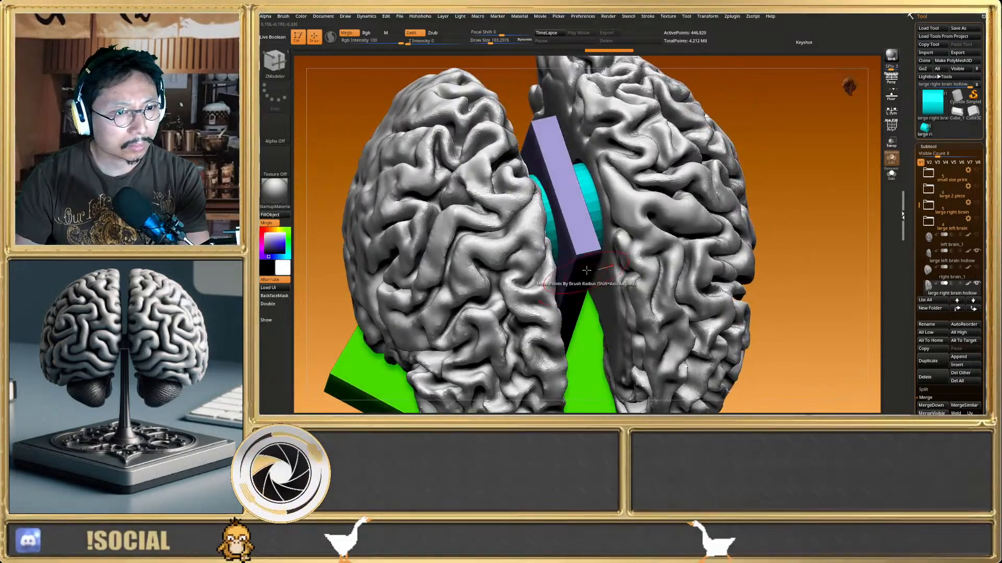
drag(601, 280, 603, 285)
key(q)
right_drag(603, 285, 589, 195)
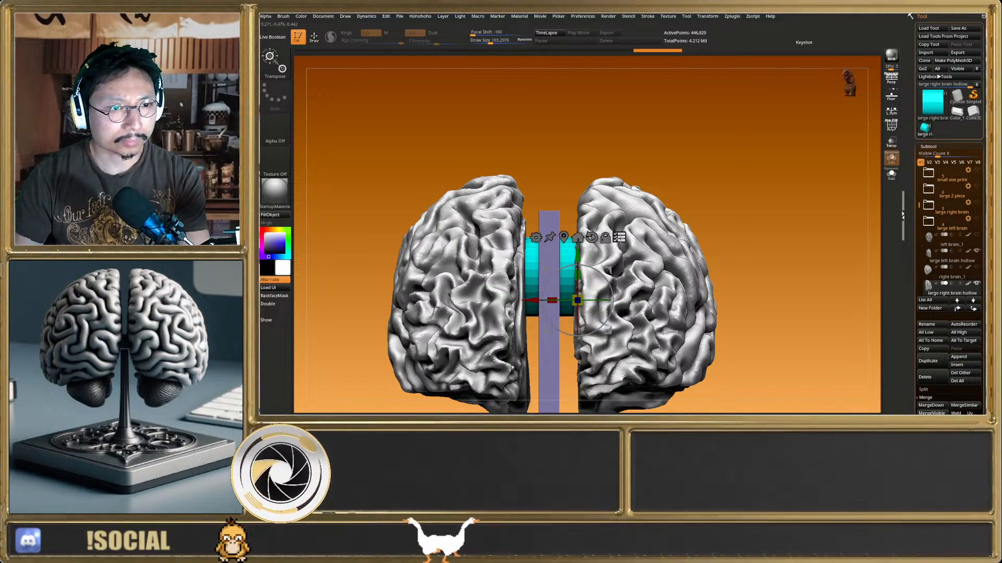
key(q)
mouse_move(578, 359)
ctrl+right_down()
mouse_move(572, 209)
mouse_move(565, 239)
ctrl+right_up()
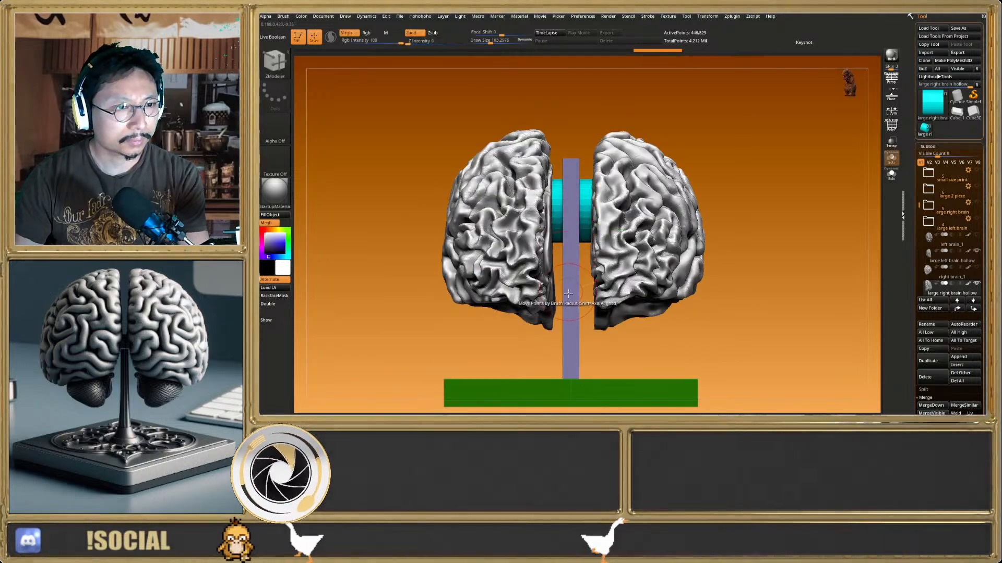
Move the right hollow brain half slightly along X towards the vertical bar and check the assembly from all around
alt+click(639, 229)
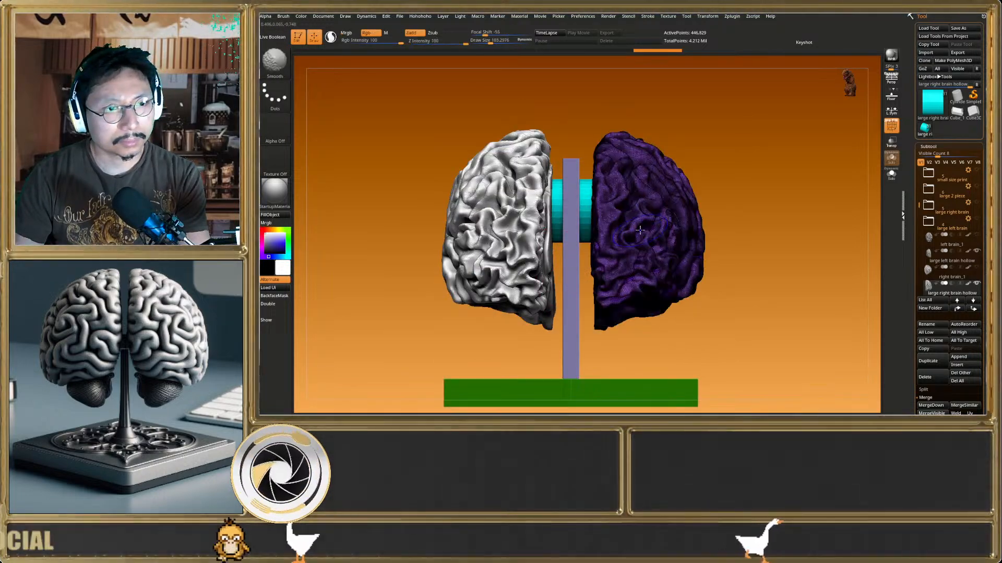
key(w)
drag(539, 229, 533, 229)
key(q)
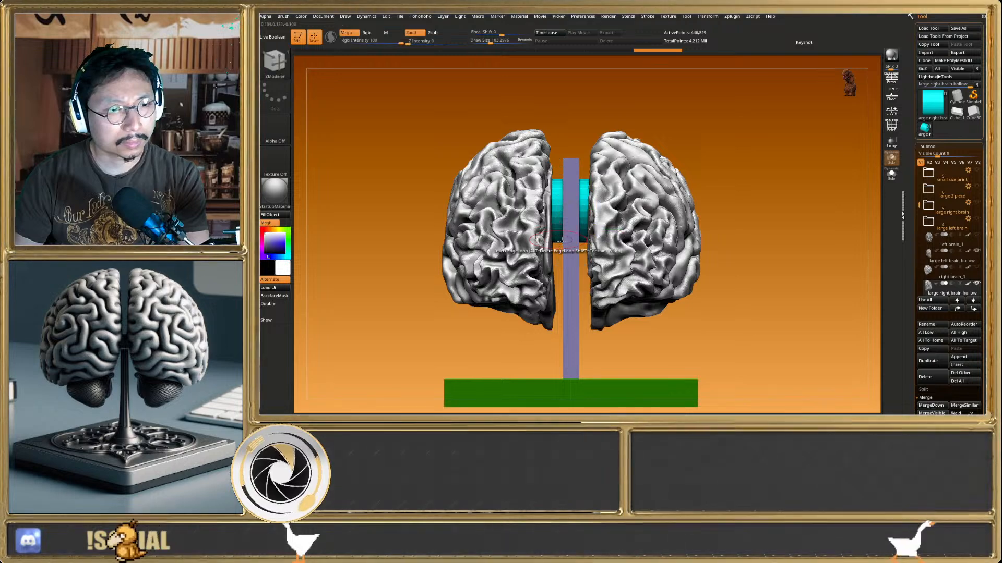
ctrl+right_drag(571, 250, 573, 193)
mouse_move(573, 193)
right_down()
mouse_move(551, 276)
mouse_move(528, 270)
mouse_move(578, 279)
mouse_move(545, 285)
mouse_move(587, 298)
mouse_move(576, 350)
right_up()
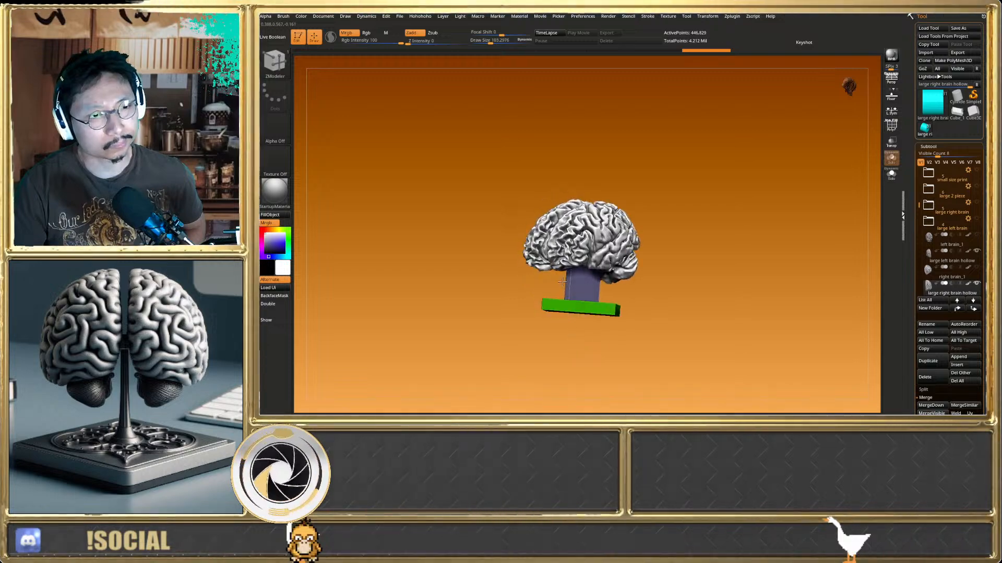
right_drag(562, 281, 820, 356)
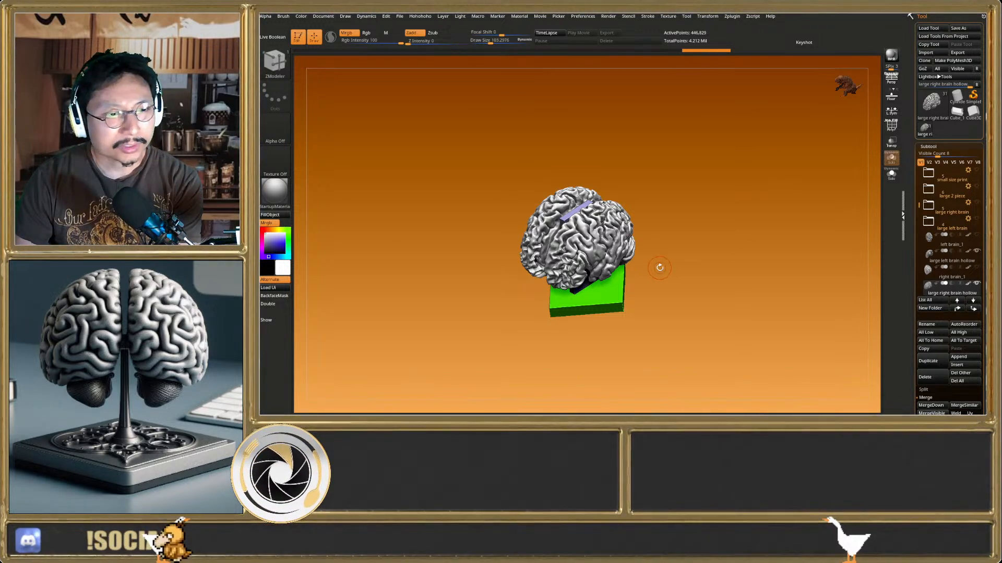
drag(659, 268, 750, 276)
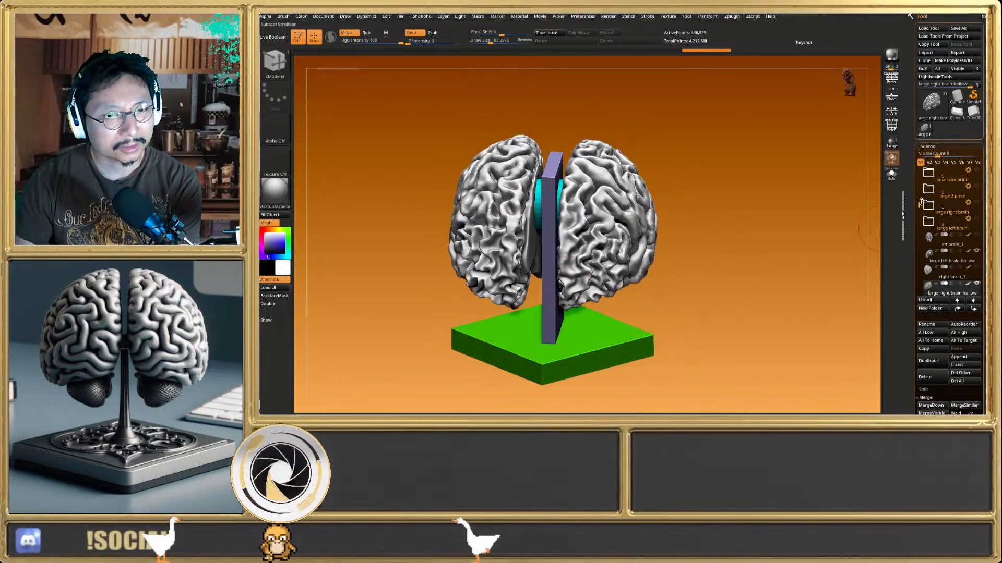
Group the vertical bar into a new subtool folder named base 1
drag(918, 206, 913, 244)
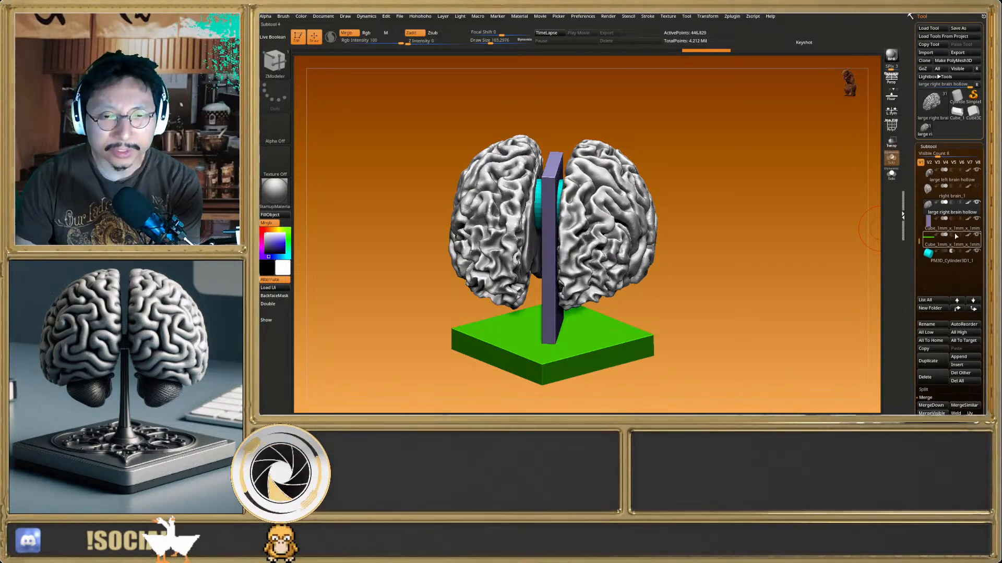
mouse_move(967, 252)
mouse_move(929, 231)
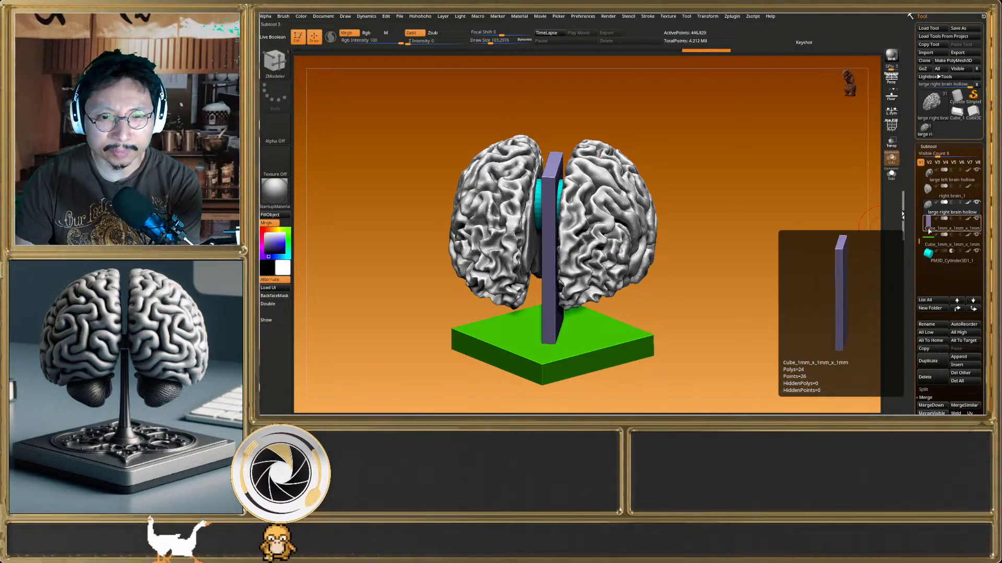
ctrl+click(929, 230)
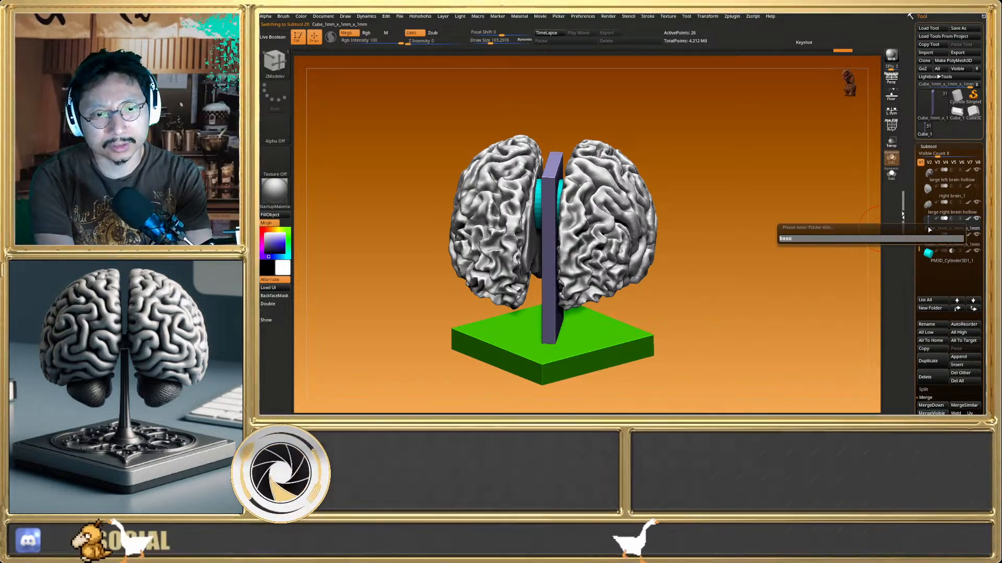
key(Return)
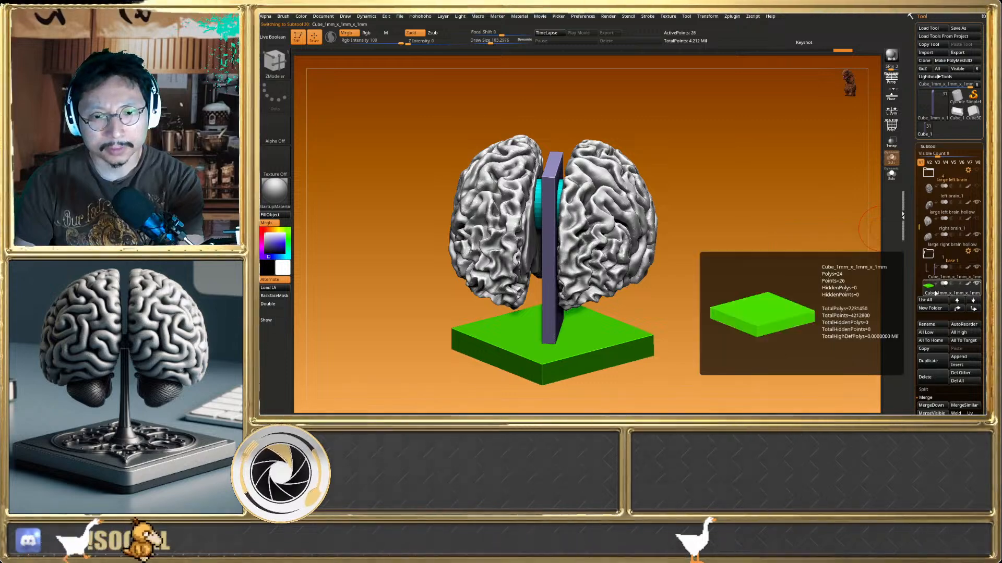
Add the base block and the cylinder connector to the base 1 folder, leaving the folder collapsed and hidden
click(928, 286)
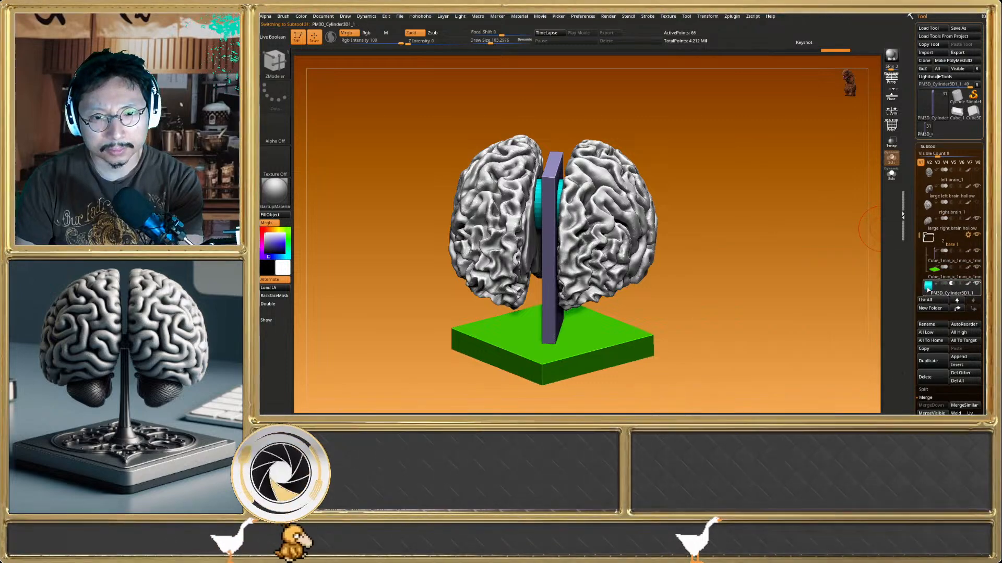
drag(855, 266, 872, 255)
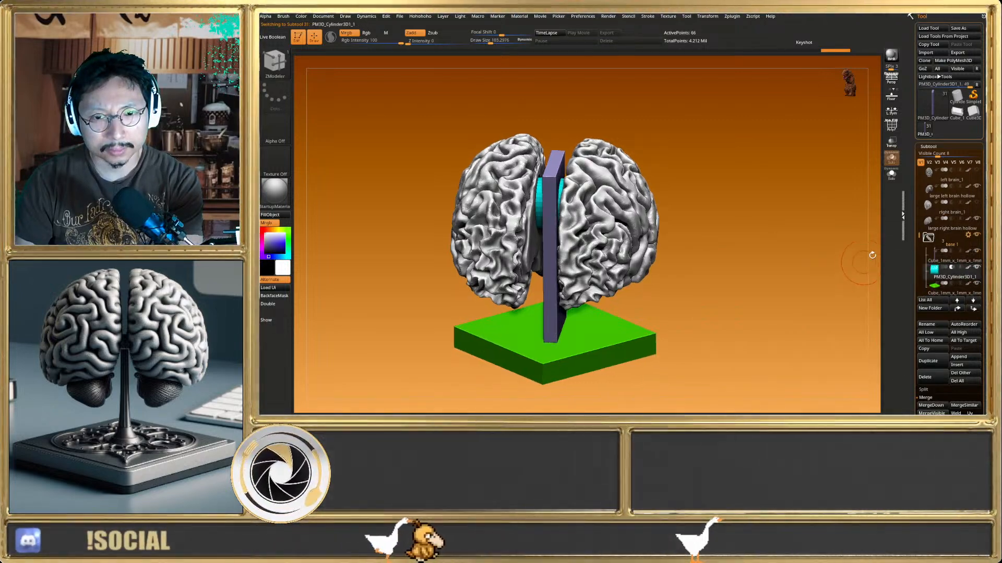
click(928, 236)
click(928, 231)
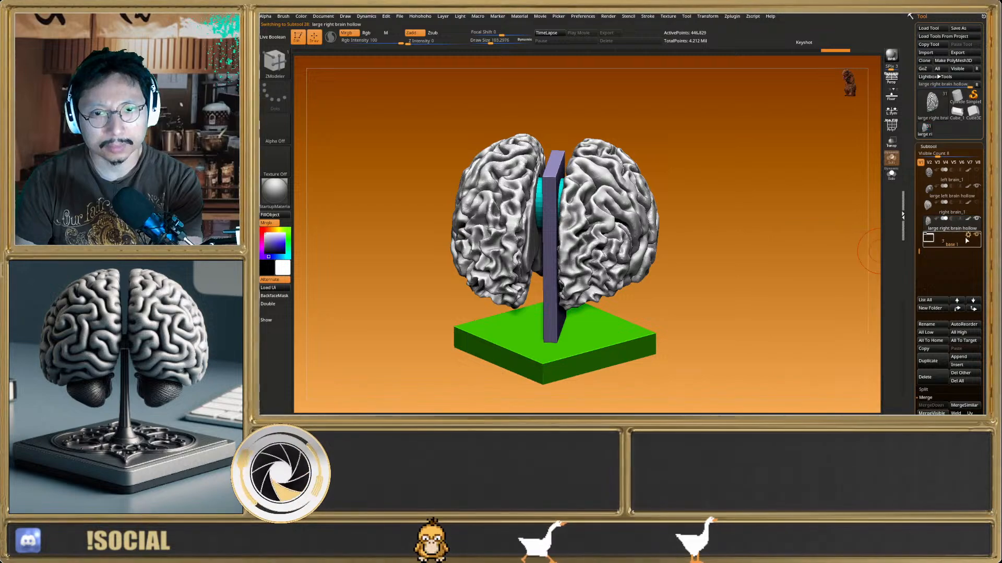
Insert a 1 mm unit helper cube, stretched into a thin upright bar between the brain halves, and move it slightly lower
drag(754, 248, 678, 263)
key(h)
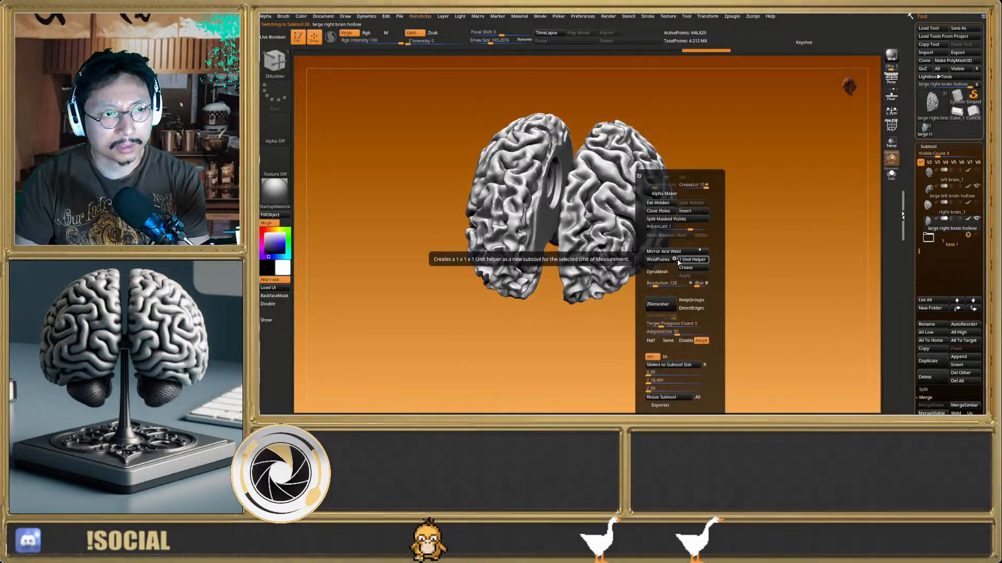
click(691, 260)
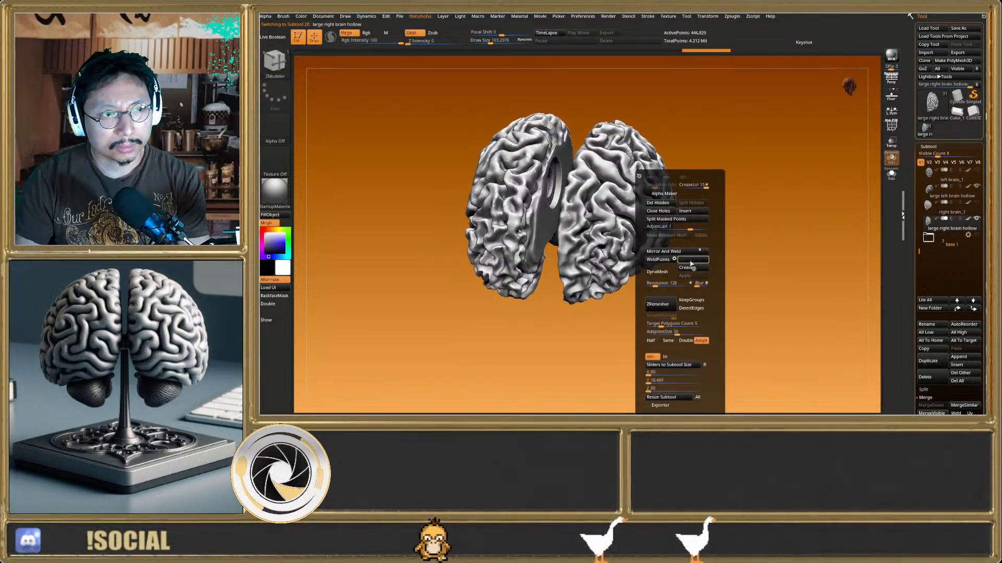
key(w)
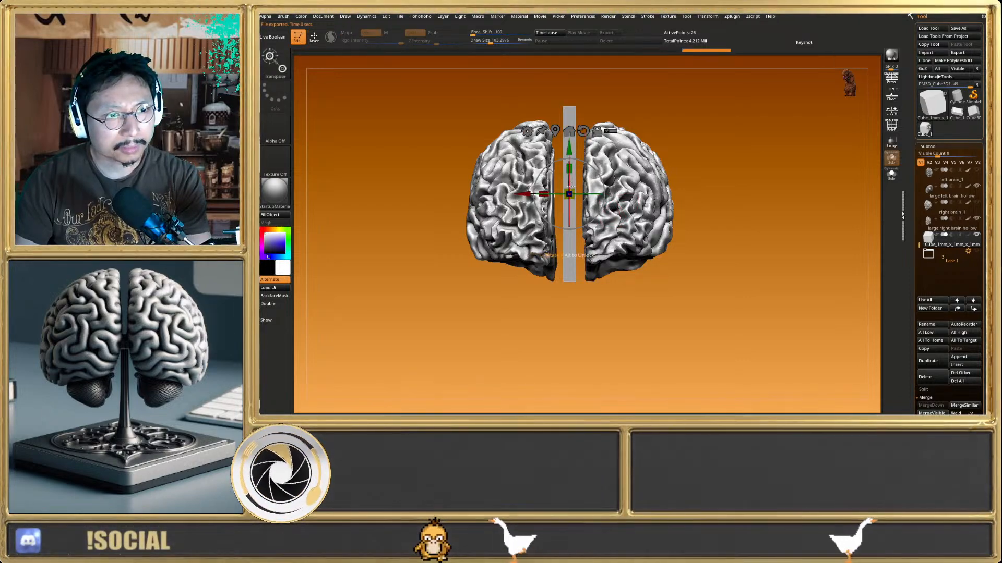
key(shift+f)
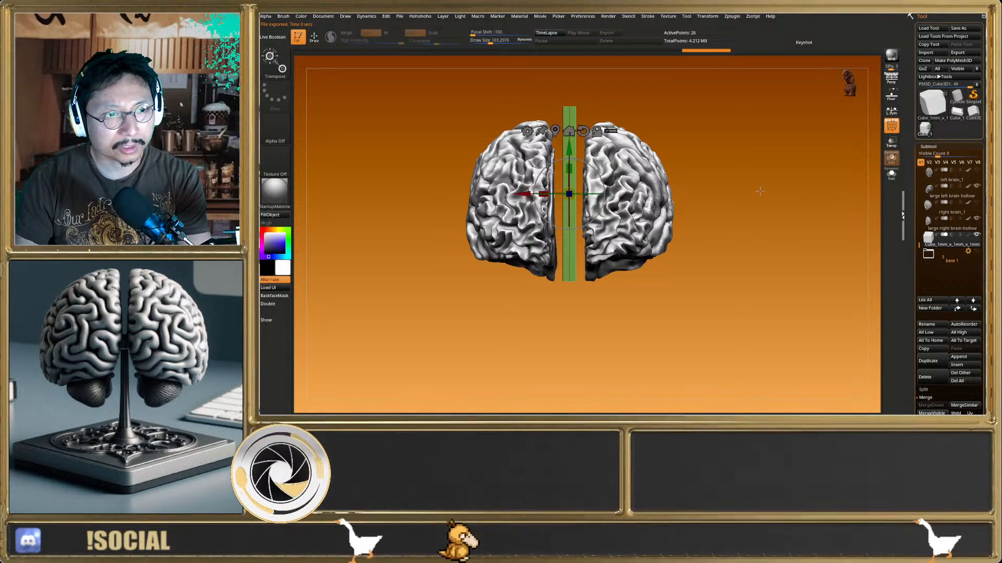
drag(565, 150, 565, 171)
key(q)
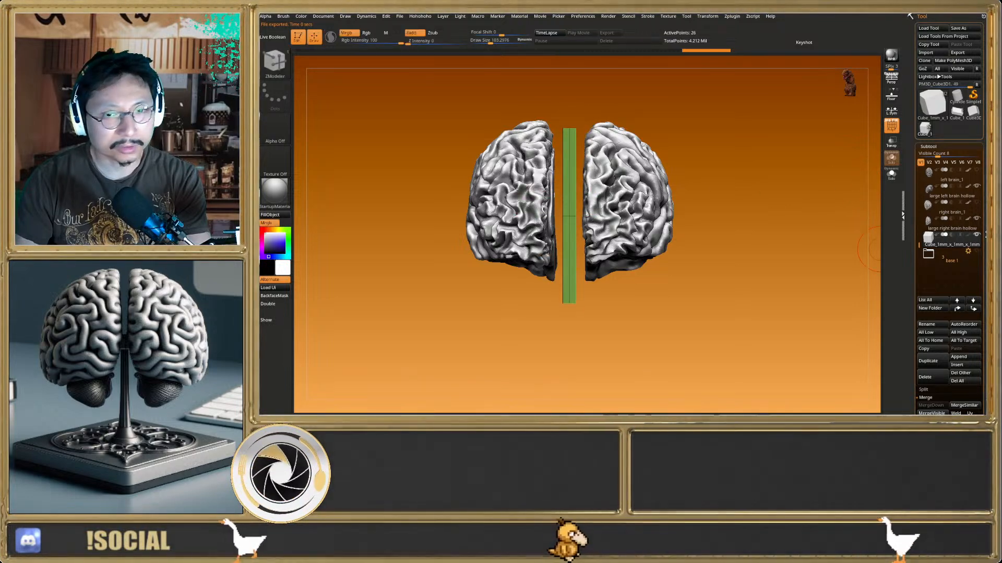
Hide the left hollow brain half and widen the new bar along Z into a broad plate in the side view
click(977, 186)
shift+drag(681, 197, 730, 206)
key(w)
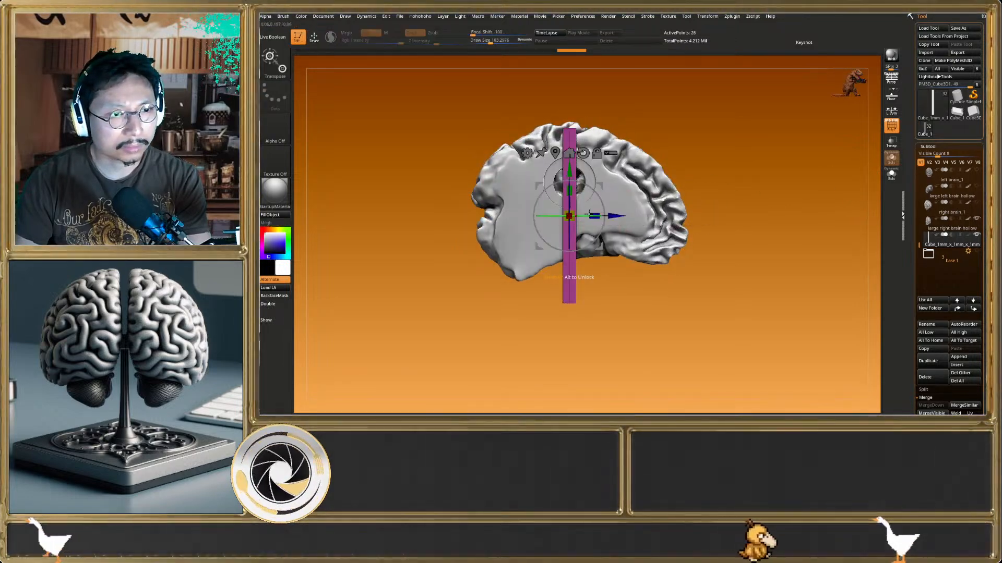
drag(591, 214, 639, 216)
key(q)
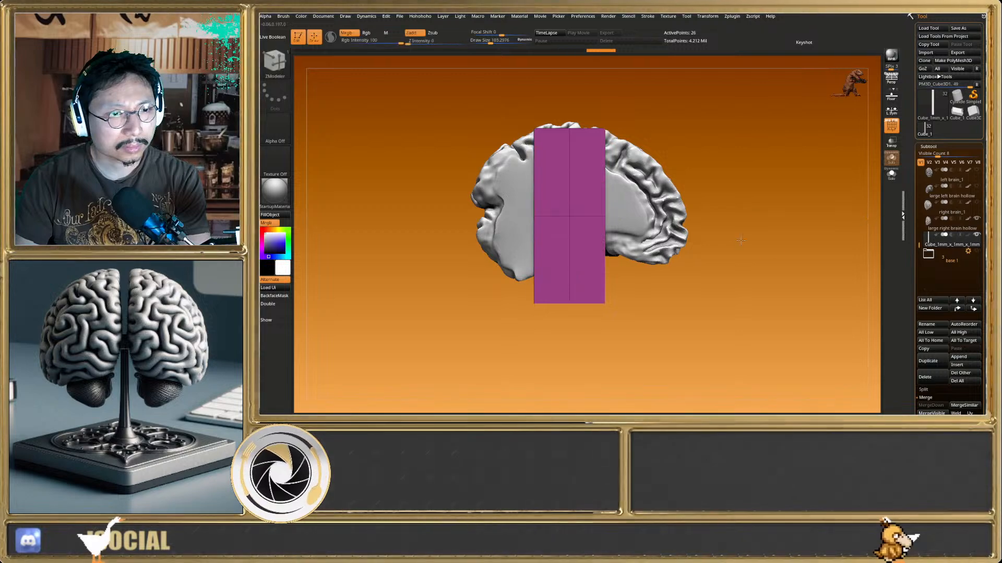
Lower the new plate slightly and nudge it along X towards the right brain half
shift+drag(740, 240, 615, 209)
key(w)
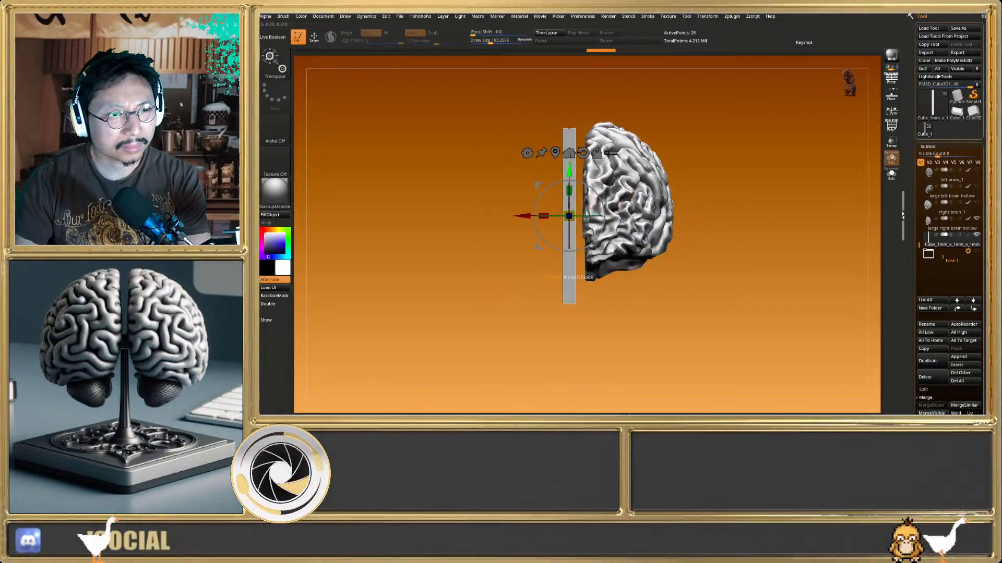
drag(570, 164, 569, 183)
key(q)
key(shift+f)
key(w)
drag(531, 236, 536, 236)
key(q)
Insert a horizontal edge loop across the lower part of the plate, just below the brain
shift+drag(657, 300, 590, 277)
key(shift+f)
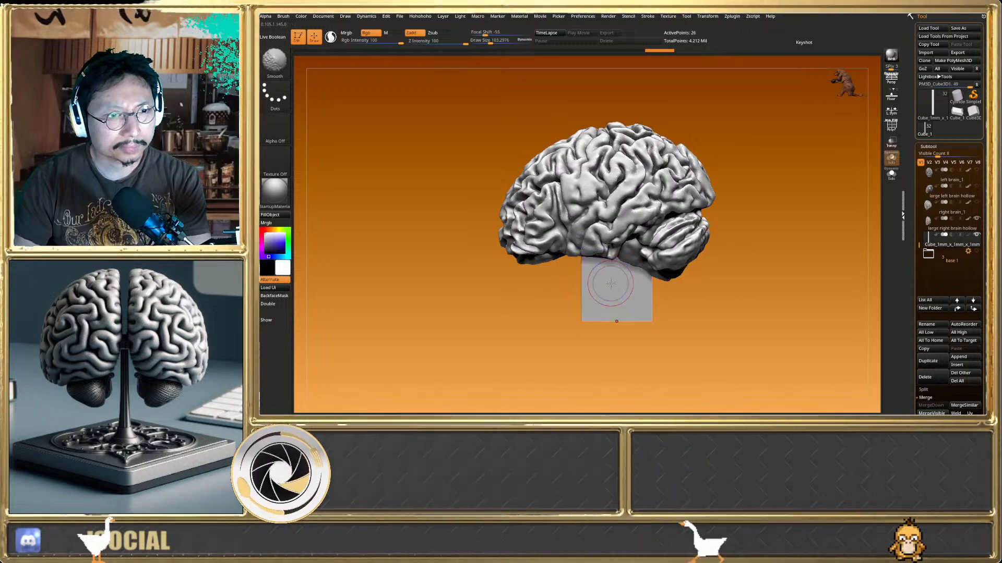
key(shift+f)
key(space)
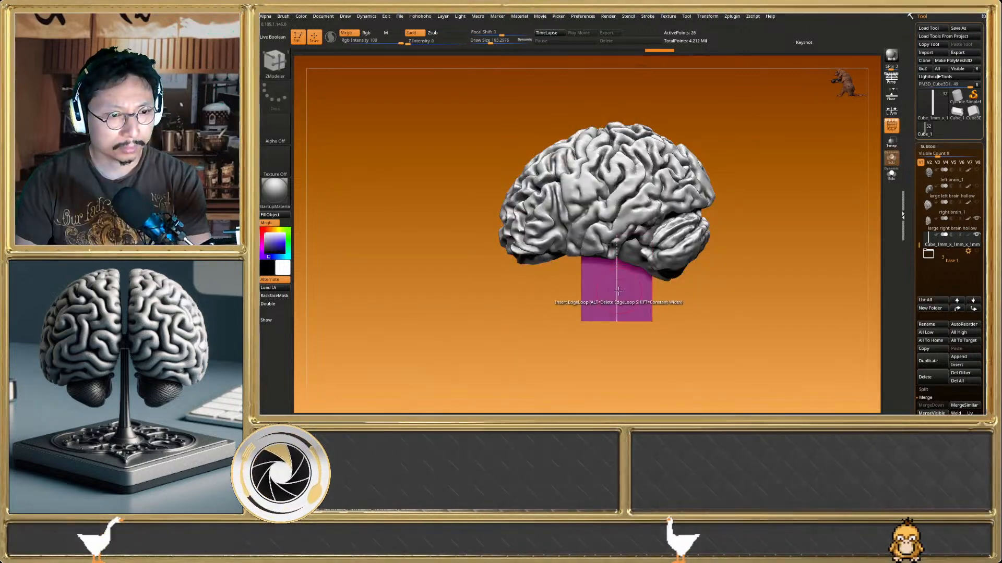
key(space)
click(603, 201)
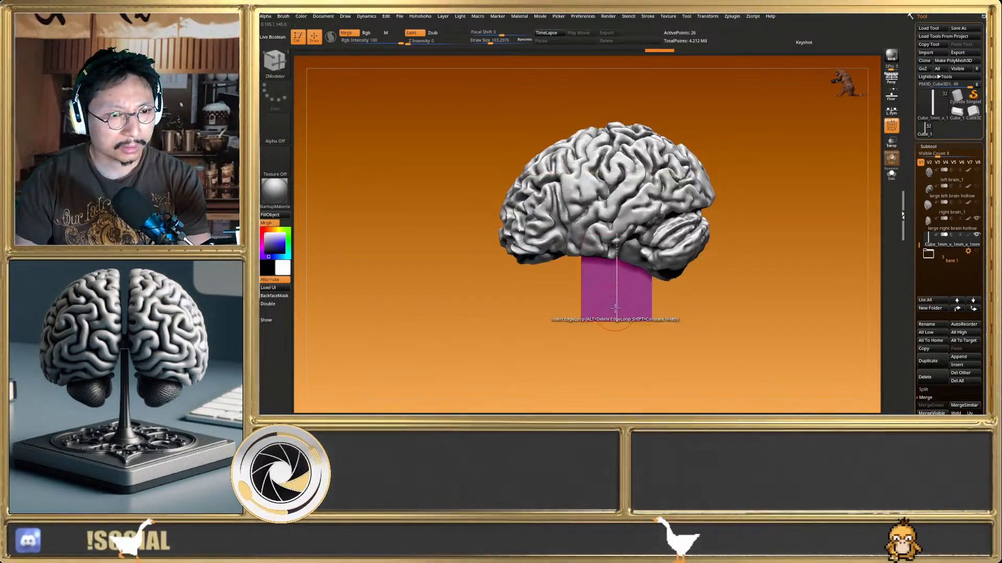
click(618, 281)
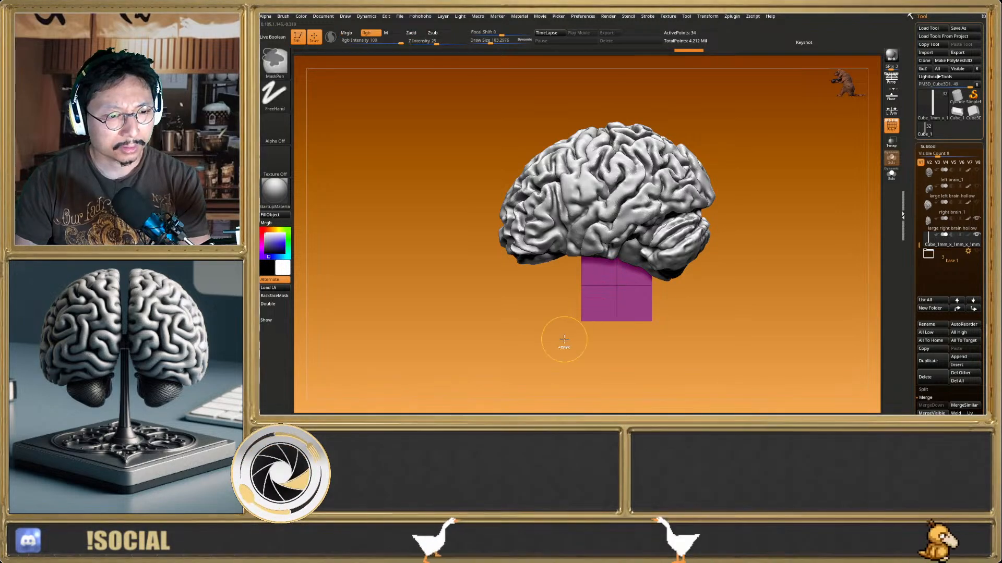
Mask everything except the plate's bottom edge, raise that edge to shorten the plate, and clear the mask
ctrl+drag(564, 339, 709, 313)
ctrl+click(703, 310)
key(w)
drag(624, 187, 626, 165)
key(q)
ctrl+drag(690, 332, 707, 346)
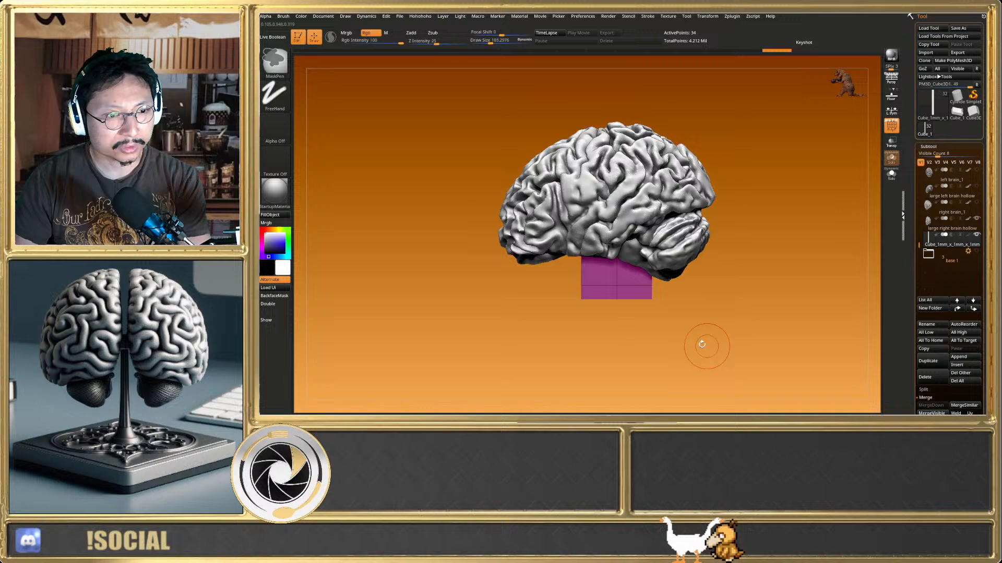
Extrude the lower side faces of the vertical plate outward in both directions to form a horizontal foot, making an inverted T
alt+click(604, 289)
alt+click(630, 290)
mouse_move(588, 301)
right_down()
mouse_move(604, 304)
mouse_move(576, 312)
right_up()
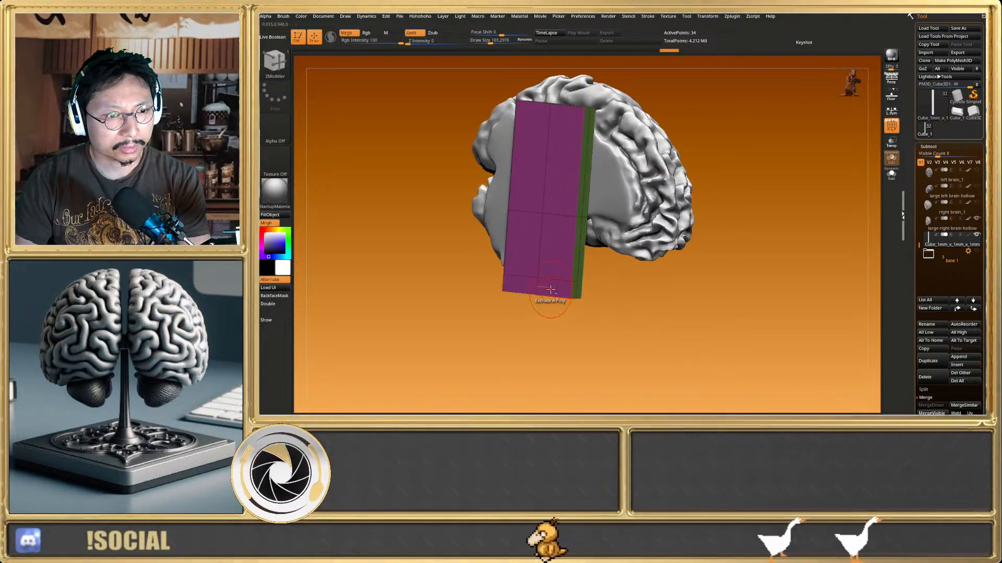
right_drag(528, 285, 525, 302)
drag(546, 291, 440, 296)
right_drag(528, 301, 539, 295)
key(shift+f)
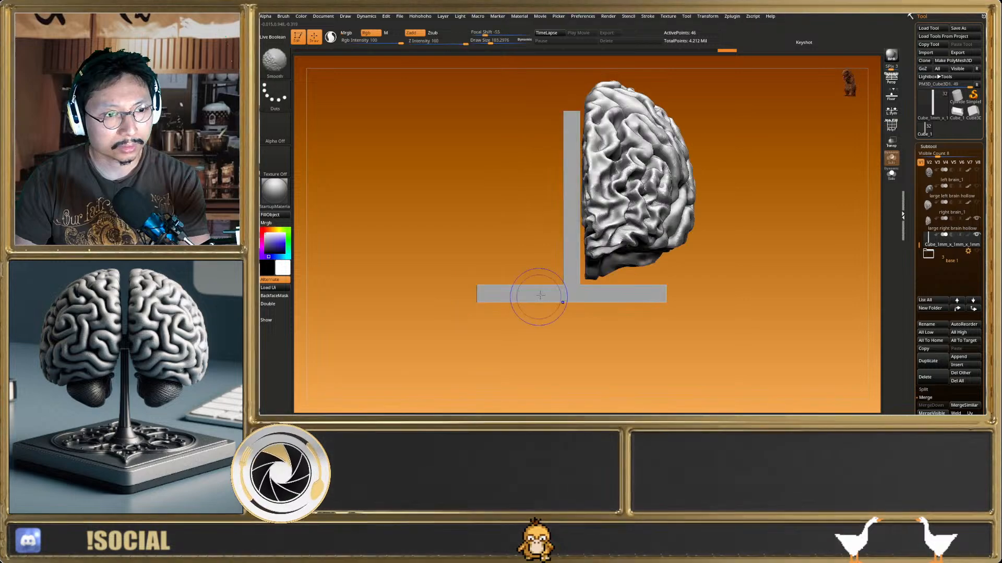
Adjust the smooth subdivision level of the inverted-T stand and preview it smoothed in the front view
mouse_move(647, 261)
right_down()
mouse_move(603, 256)
mouse_move(673, 262)
mouse_move(656, 268)
right_up()
key(space)
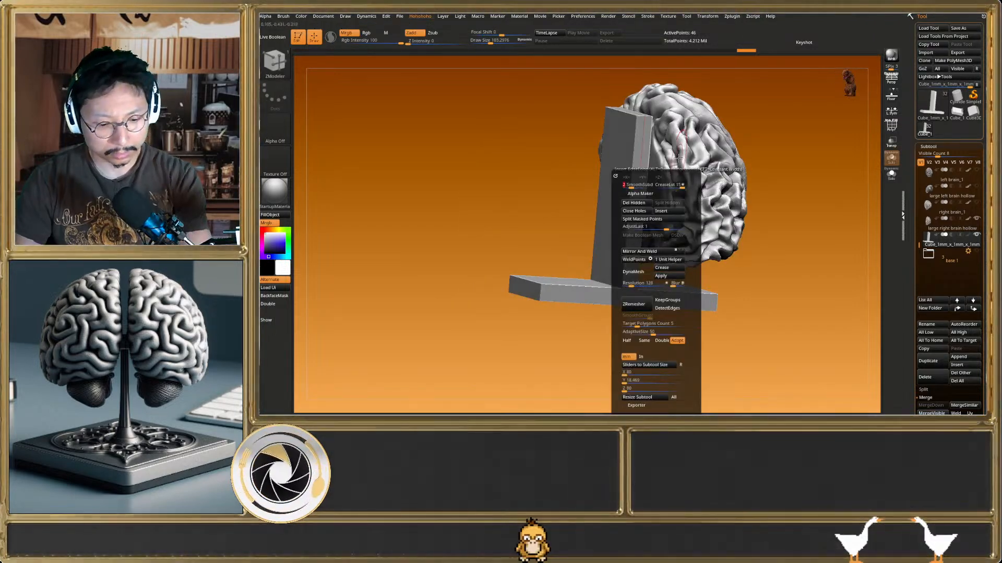
key(Tab)
key(Tab)
key(space)
key(space)
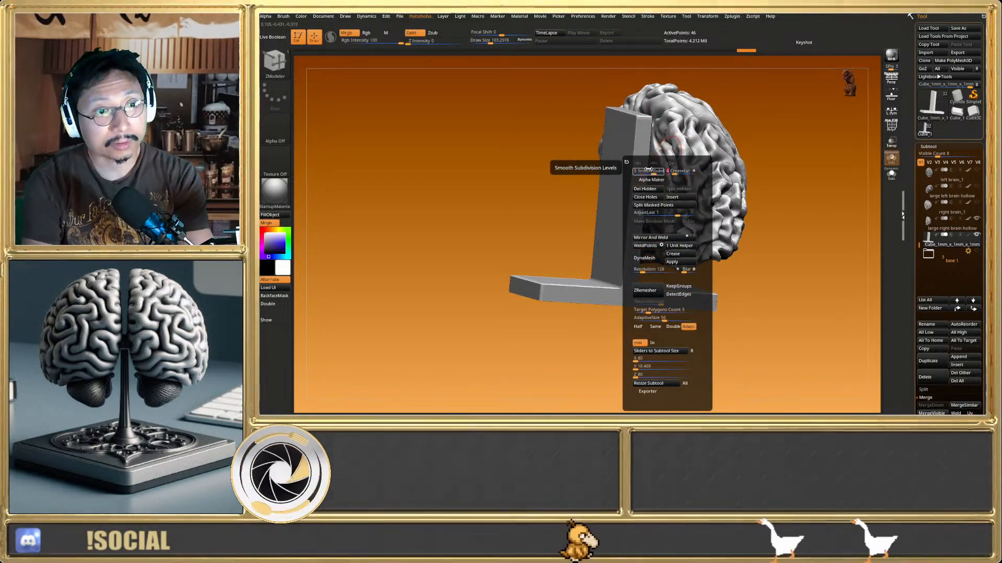
key(shift+f)
key(shift+f)
mouse_move(561, 260)
mouse_down()
mouse_move(541, 256)
mouse_move(563, 257)
mouse_move(572, 231)
mouse_up()
key(shift+f)
key(shift+f)
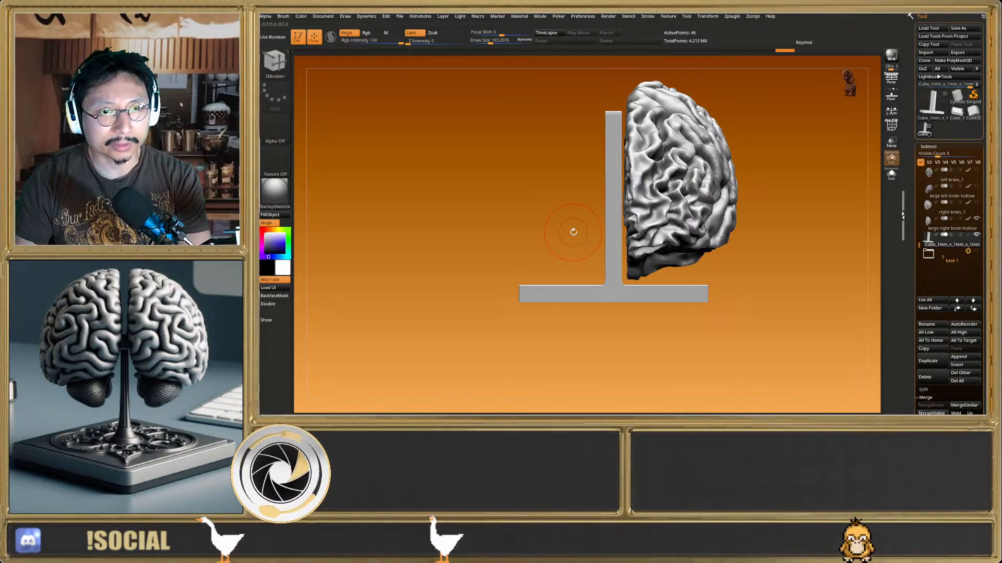
Set the ZModeler edge action to Crease and uncrease the top edge at the foot's outer end
drag(573, 231, 597, 284)
key(shift+f)
key(b)
key(z)
key(m)
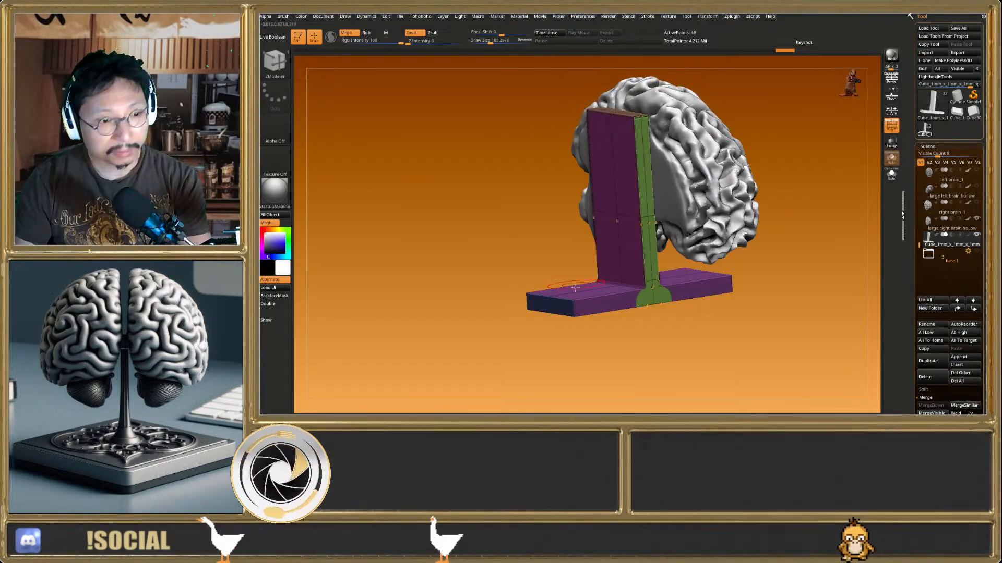
ctrl+right_drag(575, 286, 566, 320)
key(space)
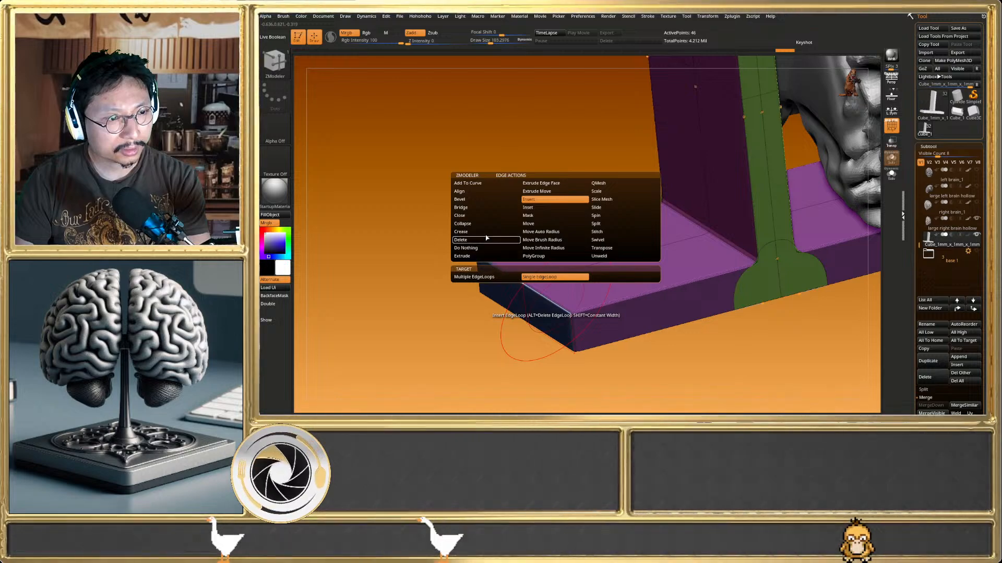
click(461, 232)
click(527, 284)
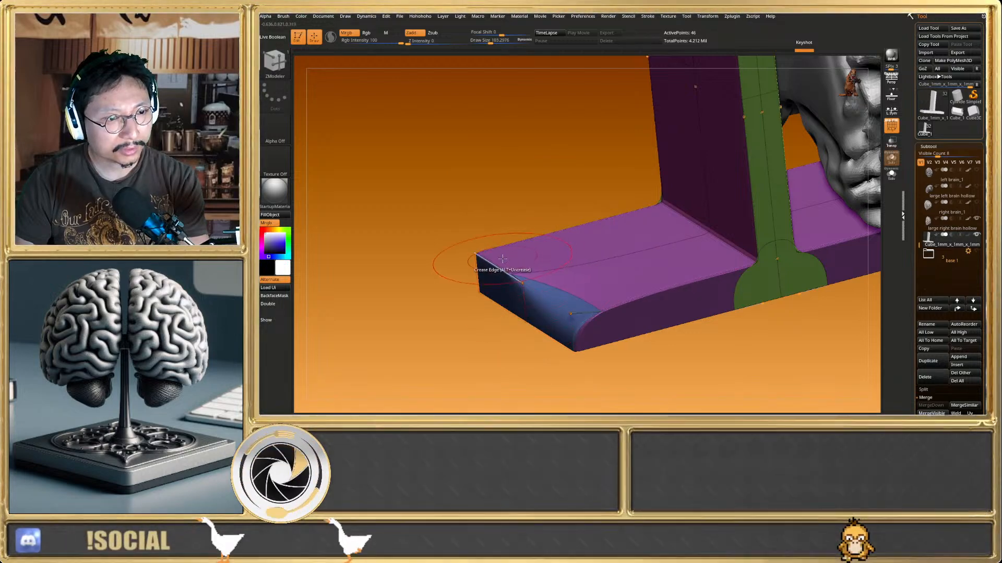
Try to taper the foot by isolating its outer top edge with a mask and lowering it, and undo the change
key(ctrl+z)
key(shift+f)
mouse_move(575, 272)
right_down()
mouse_move(544, 275)
mouse_move(571, 270)
right_up()
key(shift+f)
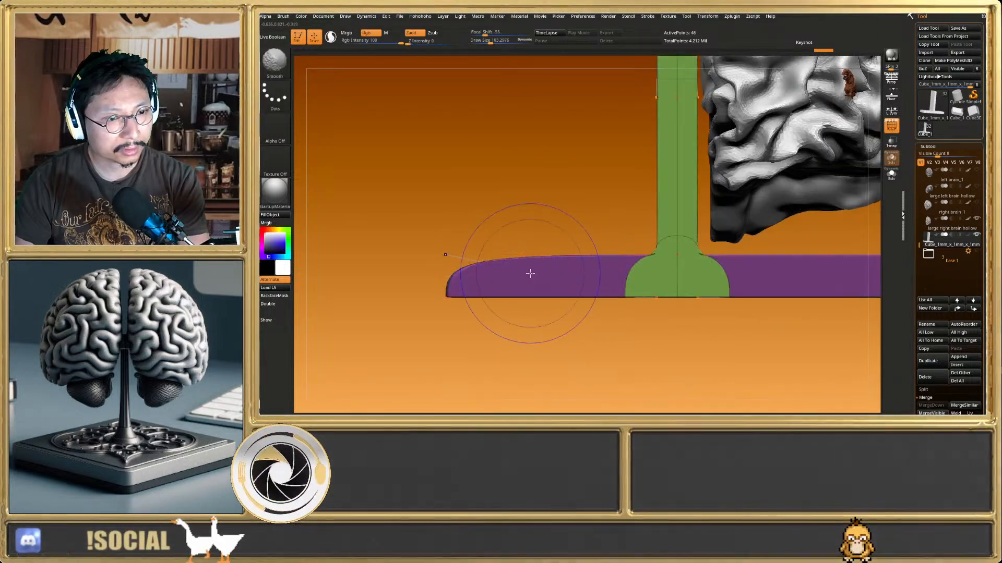
key(shift+d)
ctrl+drag(436, 233, 474, 265)
ctrl+click(490, 224)
key(w)
key(d)
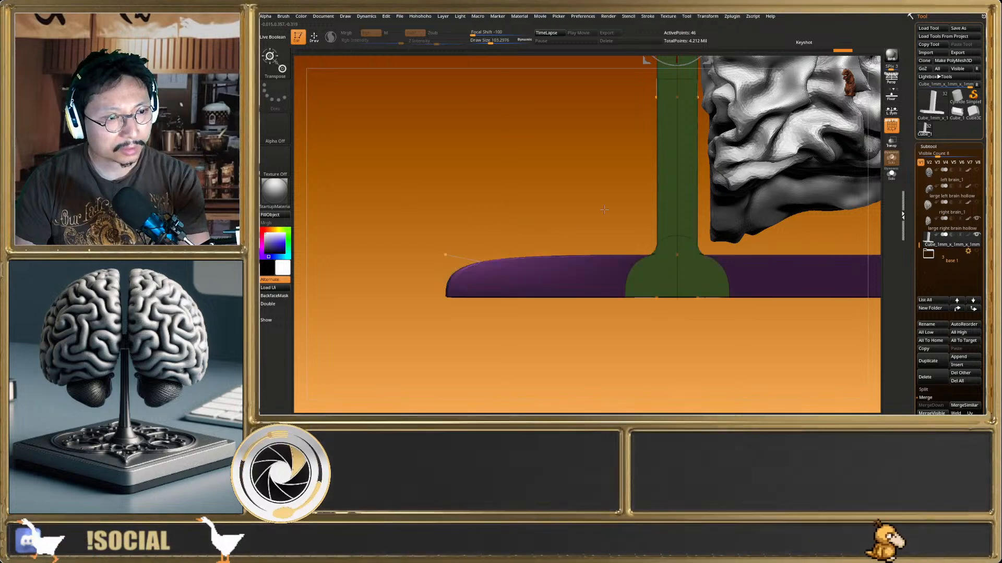
alt+right_drag(604, 209, 610, 268)
alt+right_drag(682, 62, 672, 120)
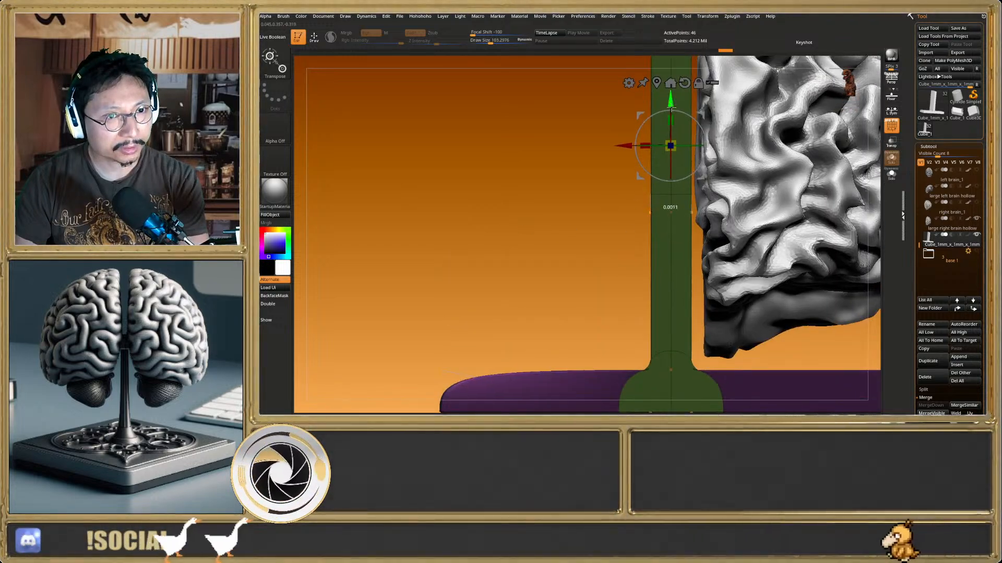
drag(671, 108, 671, 128)
click(657, 102)
alt+right_drag(608, 218, 631, 94)
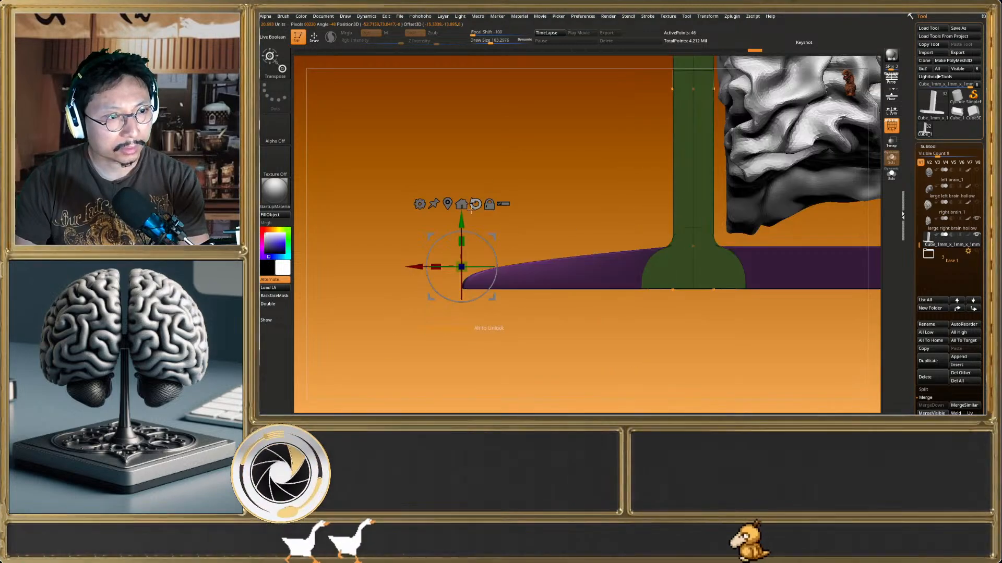
key(ctrl+z)
key(ctrl+z)
alt+right_drag(547, 223, 546, 260)
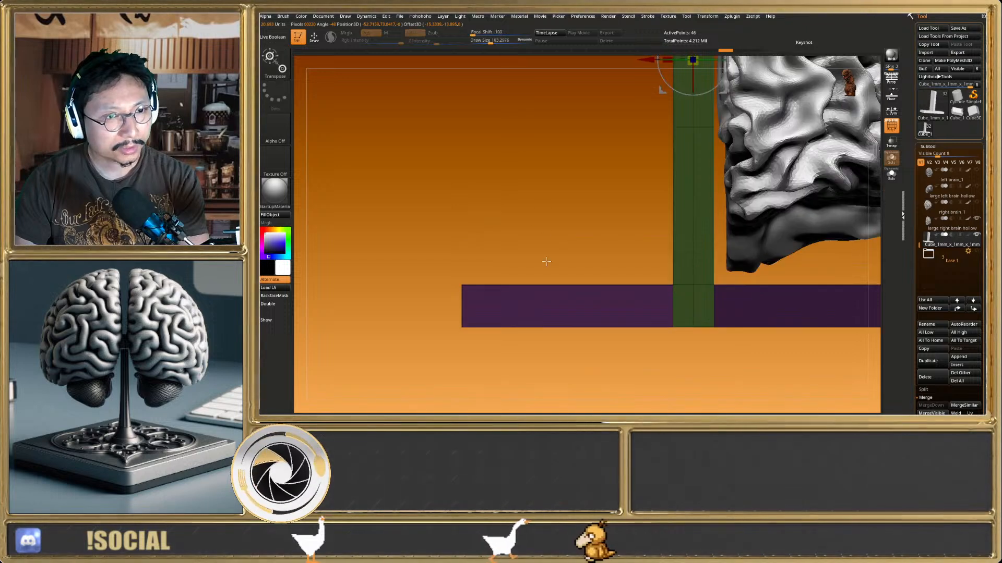
Clear the mask, crease the stand's edges, and check the crisp outline with dynamic subdivision
key(d)
key(shift+d)
ctrl+drag(528, 223, 545, 247)
key(h)
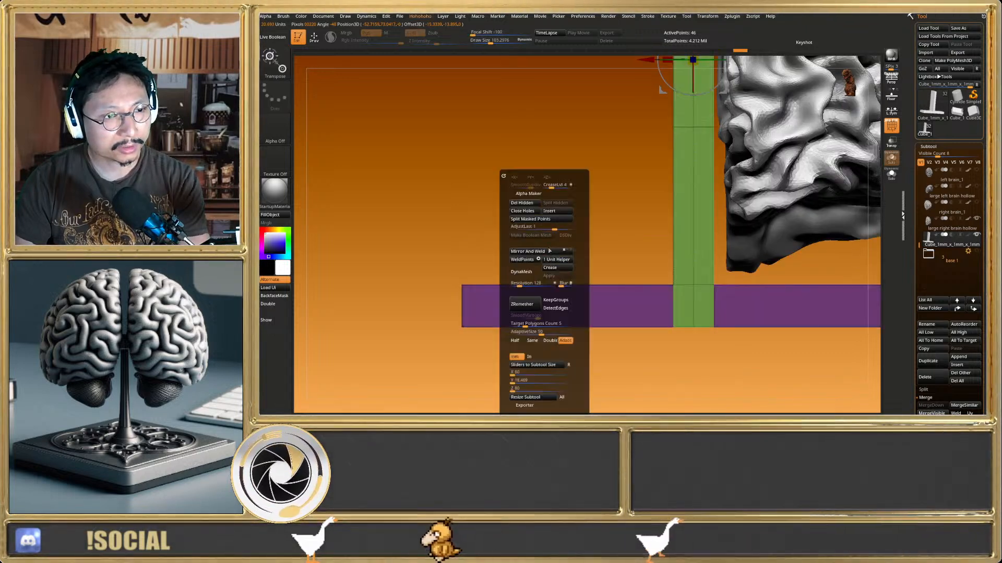
click(556, 267)
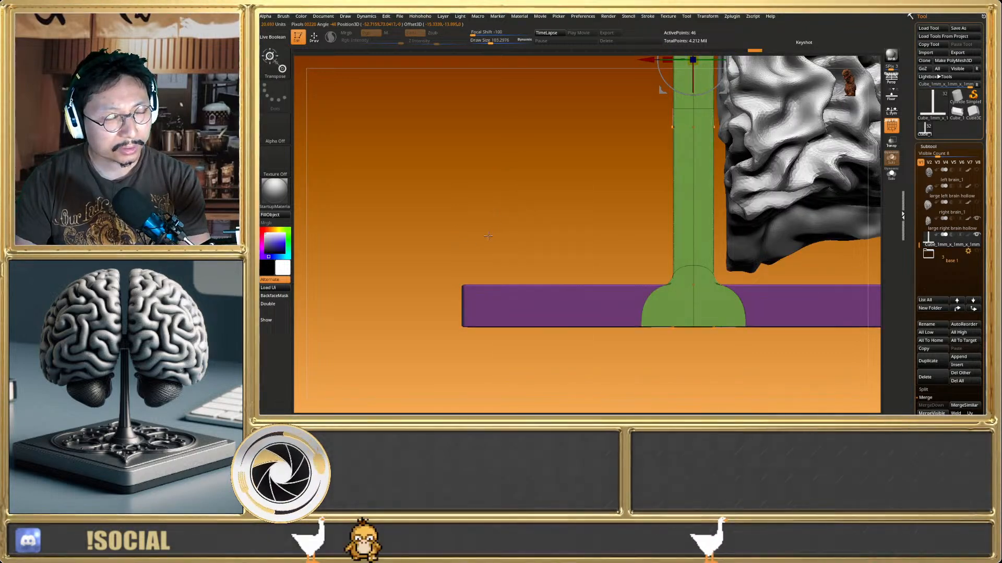
key(ctrl+z)
Mask everything except the top edge of the foot's half away from the brain, lower it about 0.08, and clear the mask
ctrl+drag(410, 264, 676, 315)
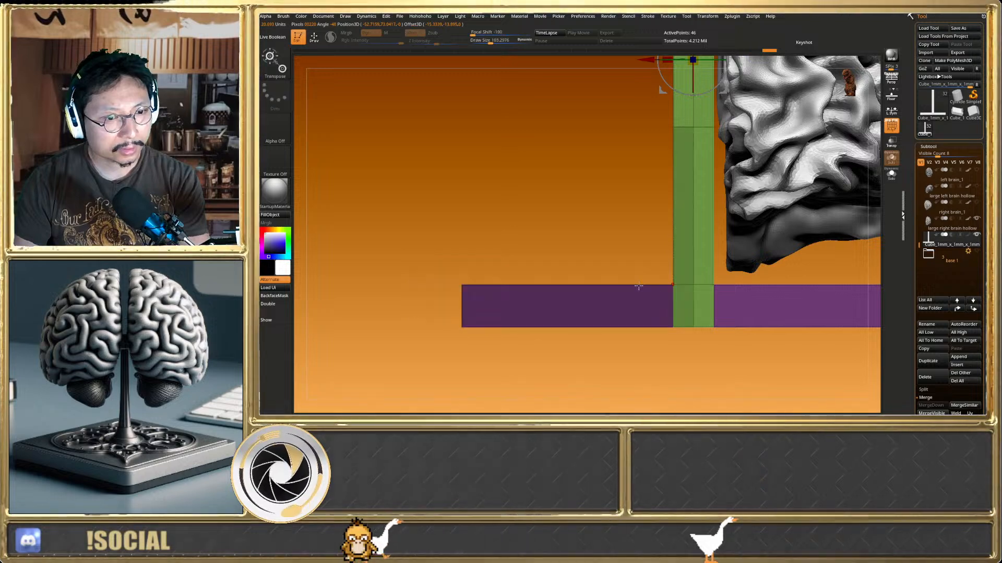
ctrl+click(579, 242)
click(678, 228)
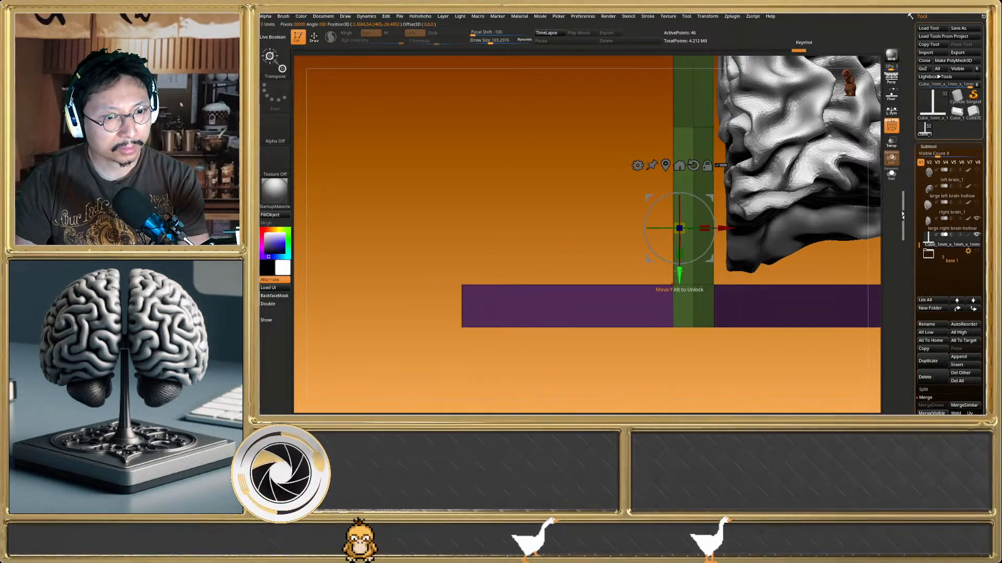
drag(679, 270, 679, 302)
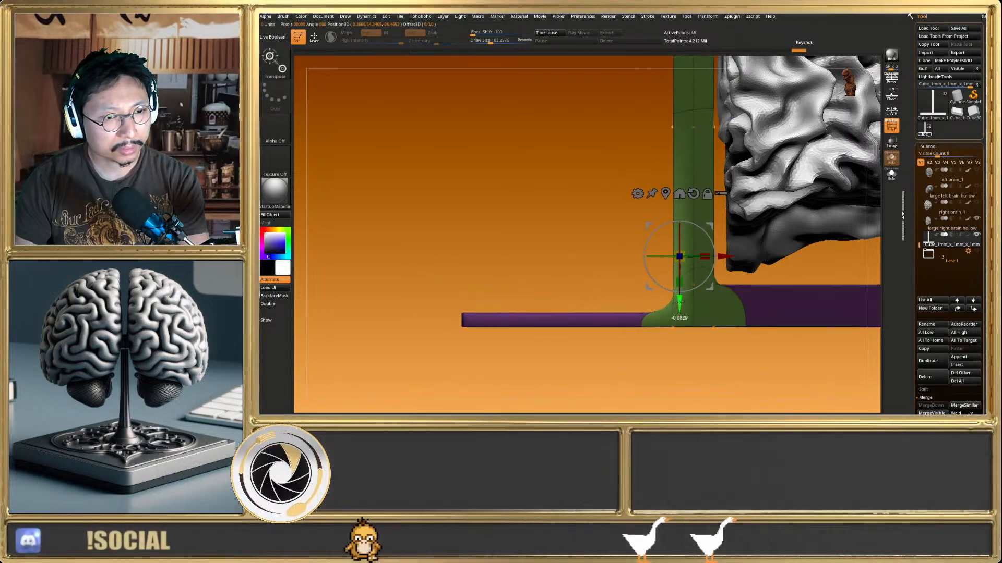
key(q)
ctrl+drag(555, 230, 569, 235)
key(shift+f)
key(f)
mouse_move(568, 218)
right_down()
mouse_move(583, 230)
mouse_move(608, 206)
mouse_move(620, 167)
mouse_move(593, 313)
right_up()
key(ctrl+a)
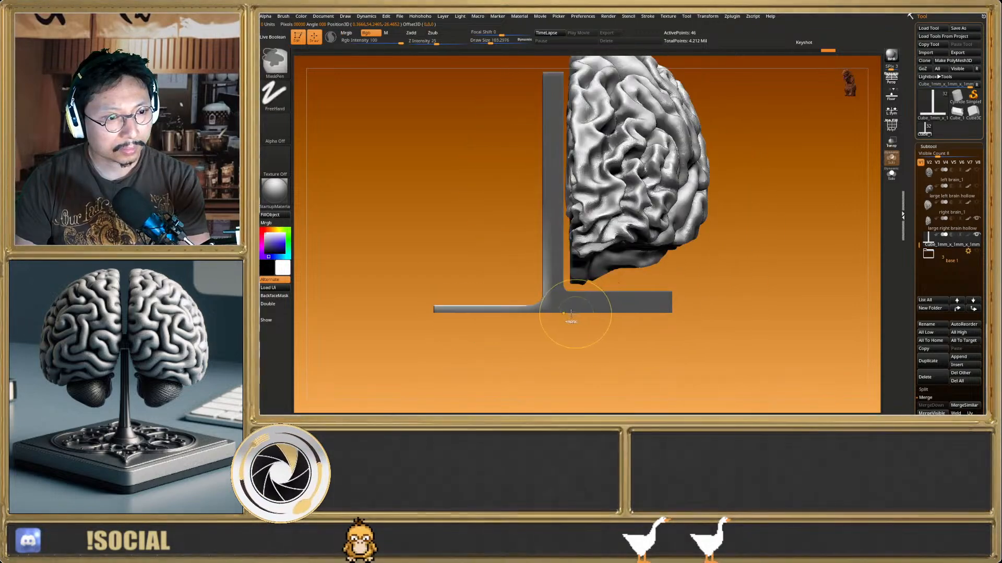
Undo the one-sided lowering, isolate the foot's bottom edge with a mask, raise it to thin the whole foot, and clear the mask
key(ctrl+z)
key(shift+f)
ctrl+drag(424, 310, 750, 309)
ctrl+click(750, 312)
key(w)
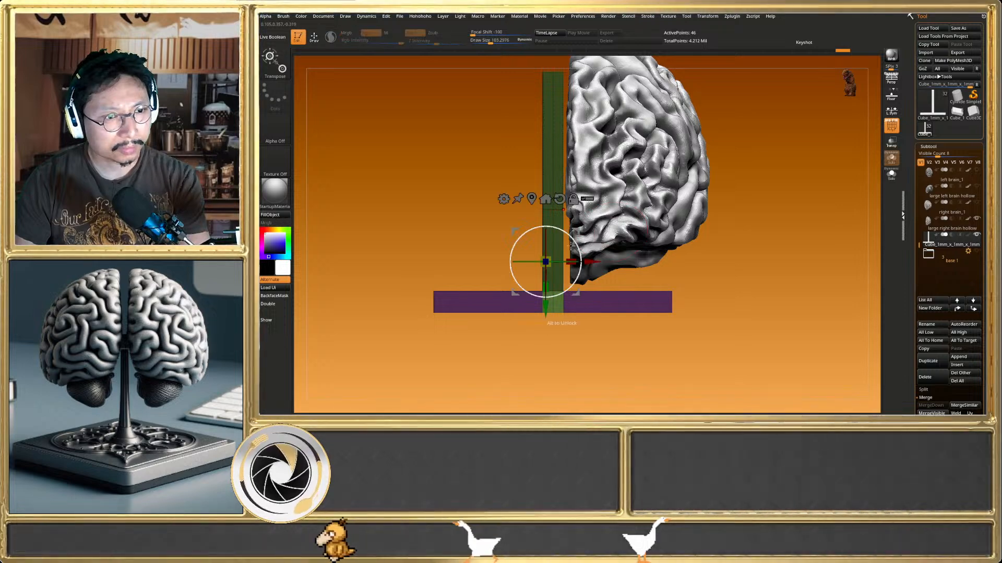
drag(545, 309, 546, 294)
key(q)
mouse_move(772, 253)
ctrl+mouse_down()
mouse_move(715, 281)
mouse_move(752, 261)
mouse_move(765, 271)
mouse_move(730, 261)
ctrl+mouse_up()
key(shift+f)
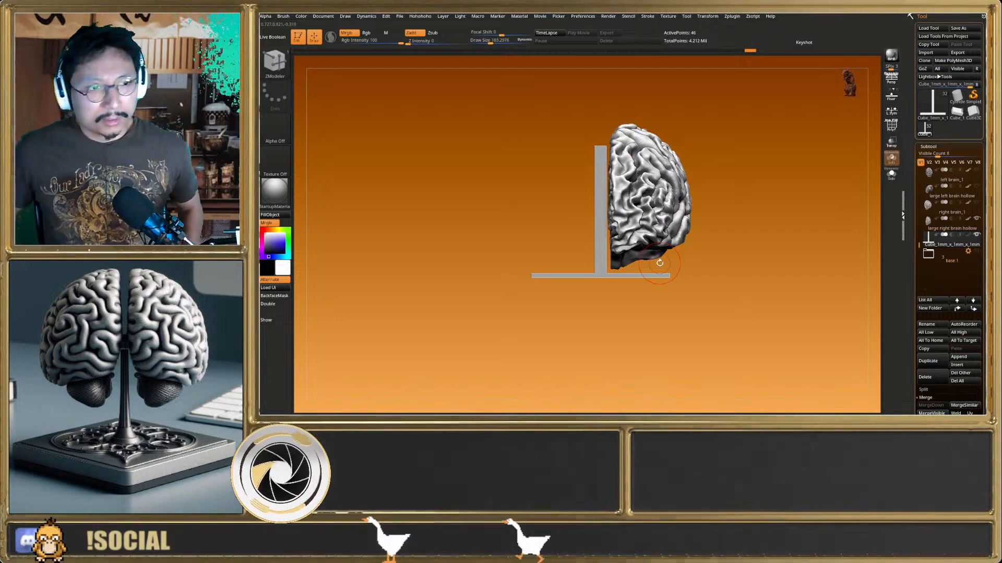
Try the stand without the half of the foot under the brain, and undo the removal
drag(716, 212, 672, 274)
key(shift+f)
ctrl+alt+shift+drag(710, 305, 652, 246)
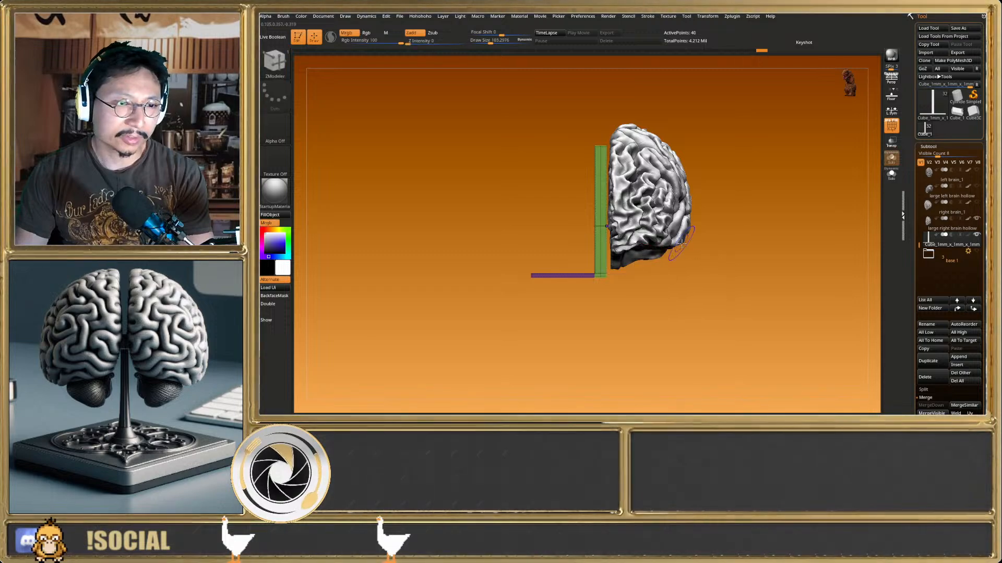
key(shift+f)
drag(721, 259, 653, 253)
mouse_move(656, 254)
right_down()
mouse_move(686, 296)
mouse_move(668, 268)
mouse_move(603, 320)
right_up()
key(ctrl+z)
mouse_move(626, 277)
right_down()
mouse_move(655, 288)
mouse_move(600, 172)
right_up()
right_drag(599, 172, 615, 149)
key(w)
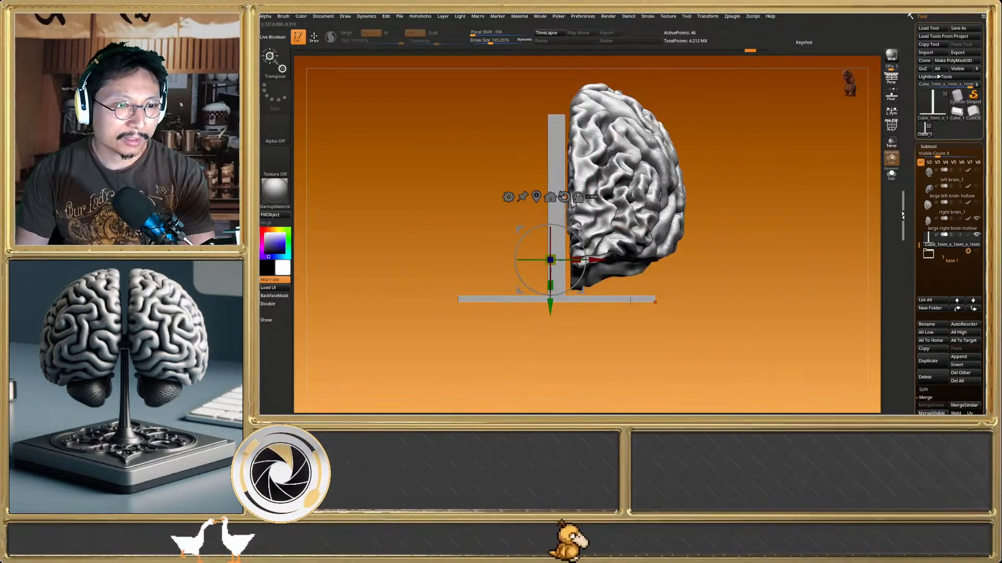
key(q)
key(shift+f)
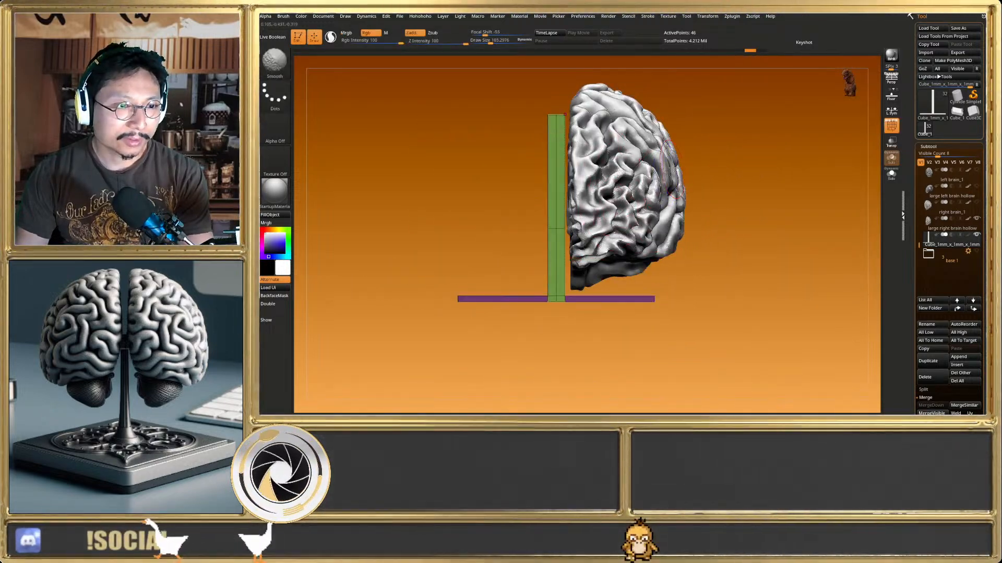
mouse_move(695, 137)
right_down()
mouse_move(734, 247)
mouse_move(722, 410)
right_up()
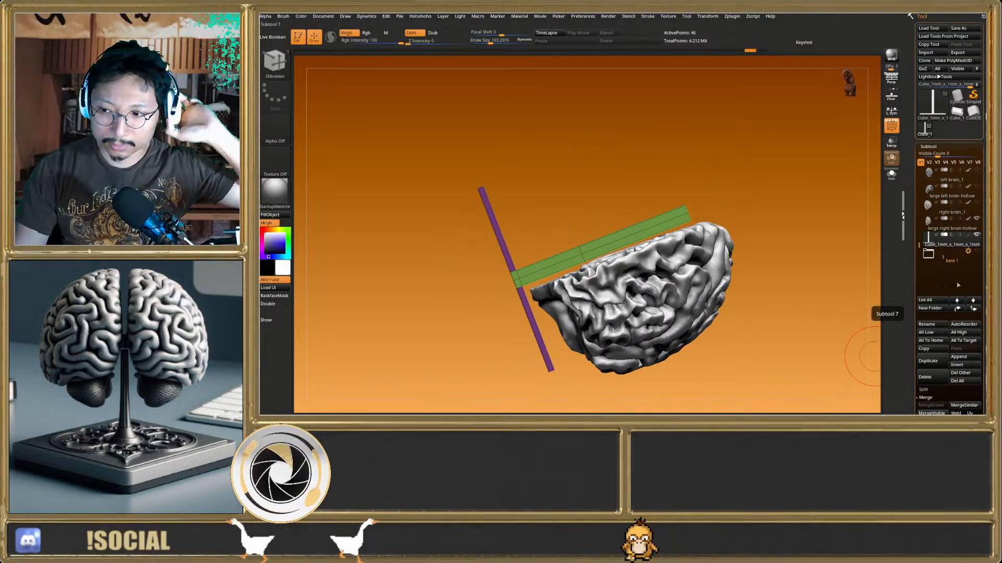
mouse_move(949, 262)
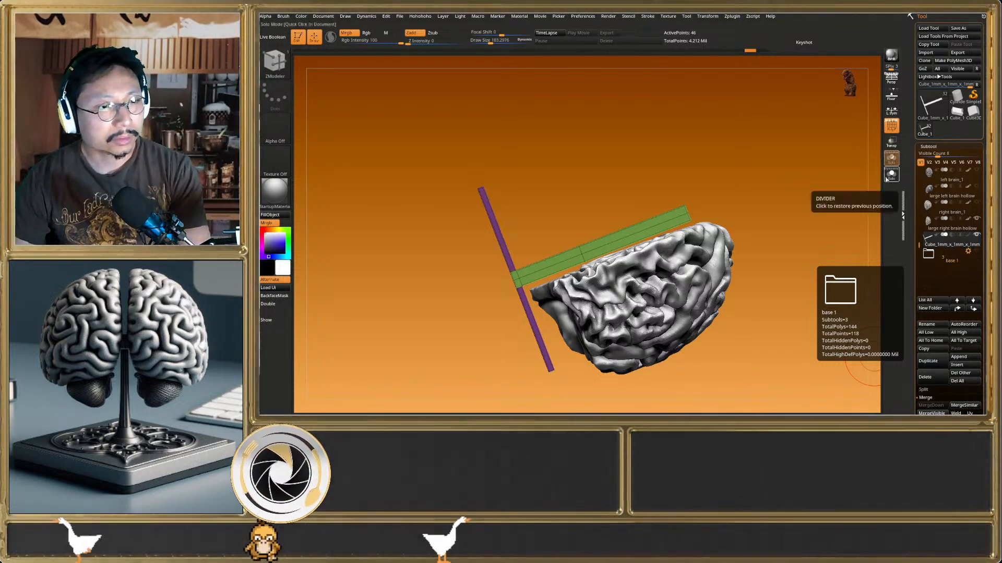
Restore the foot's full thickness, clear the mask, and show the polygroups on the base
mouse_move(693, 249)
right_down()
mouse_move(528, 296)
mouse_move(534, 243)
mouse_move(590, 288)
right_up()
key(shift+f)
ctrl+click(589, 289)
ctrl+click(524, 319)
ctrl+right_drag(524, 320, 605, 303)
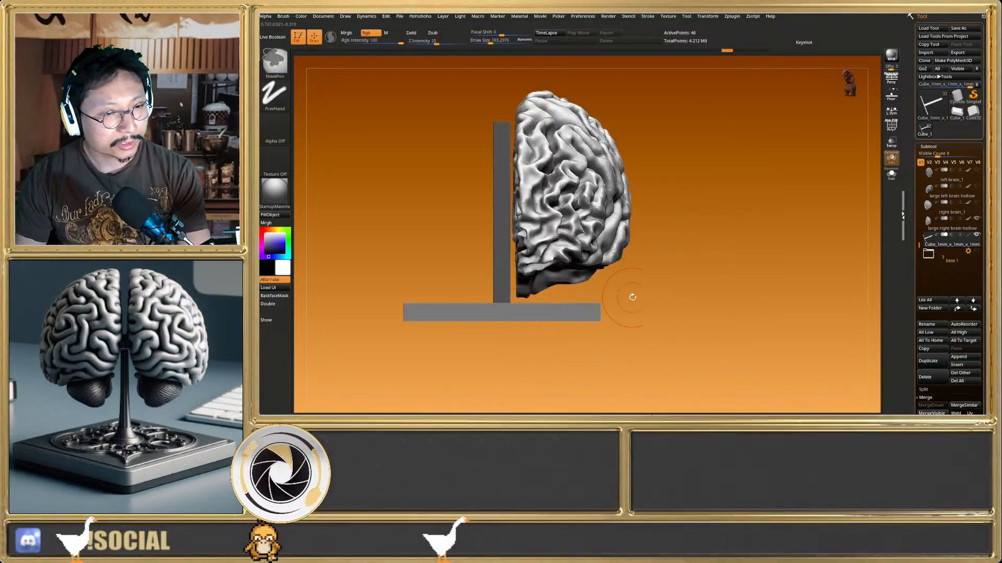
ctrl+drag(632, 297, 723, 302)
key(w)
key(q)
mouse_move(583, 317)
ctrl+right_down()
mouse_move(573, 319)
mouse_move(688, 315)
ctrl+right_up()
key(shift+f)
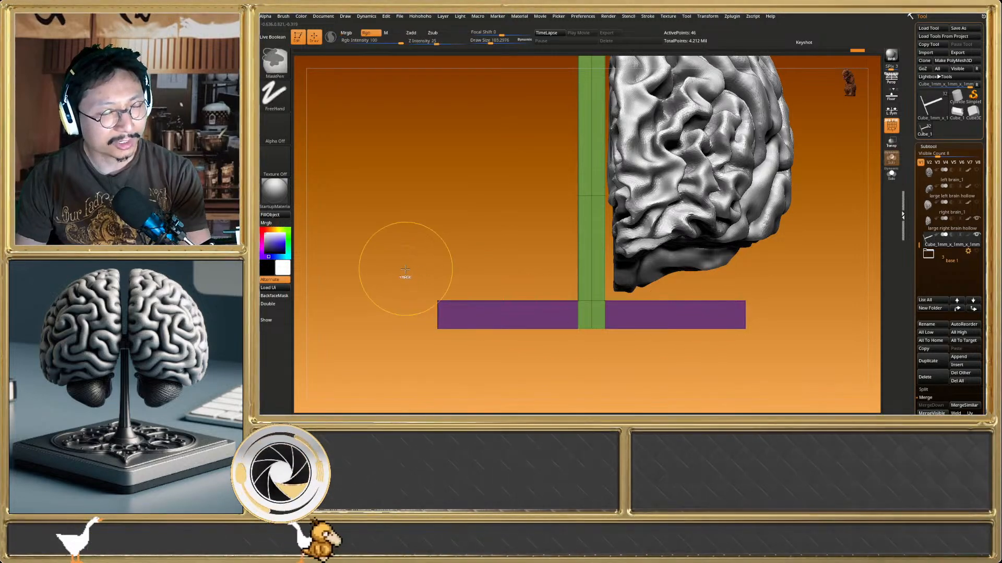
Isolate the top edge of the foot's half away from the brain with a mask, lower it to thin that half, and clear the mask
mouse_move(400, 265)
ctrl+mouse_down()
mouse_move(543, 288)
mouse_move(581, 310)
mouse_move(582, 330)
ctrl+mouse_up()
key(w)
key(q)
ctrl+drag(519, 250, 516, 257)
key(shift+d)
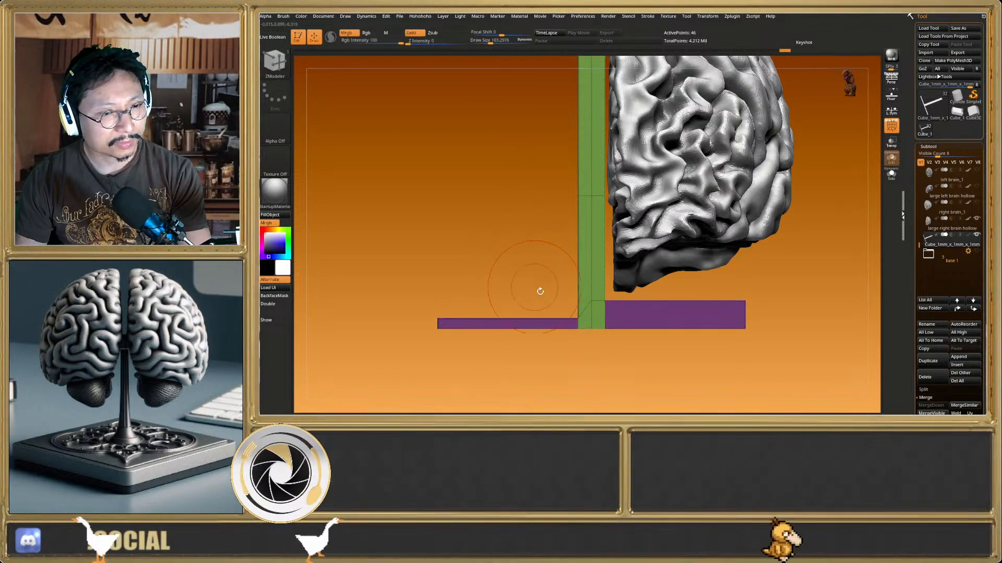
Reduce the brush draw size and uncrease the inner corner edge where the vertical plate meets the thinned half of the foot
right_drag(540, 292, 580, 326)
key(s)
drag(600, 326, 596, 327)
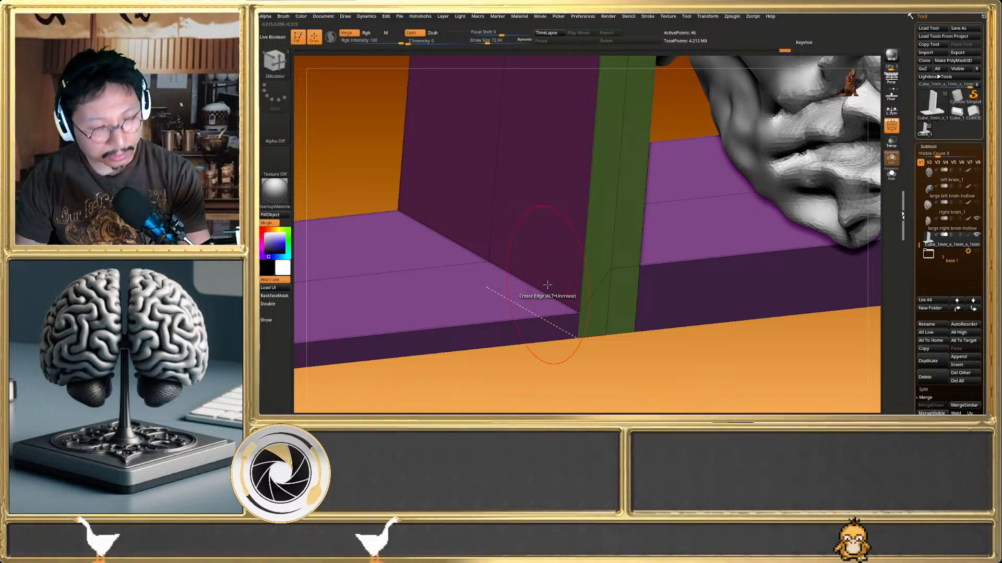
key(s)
drag(548, 284, 509, 289)
key(d)
key(shift+d)
key(s)
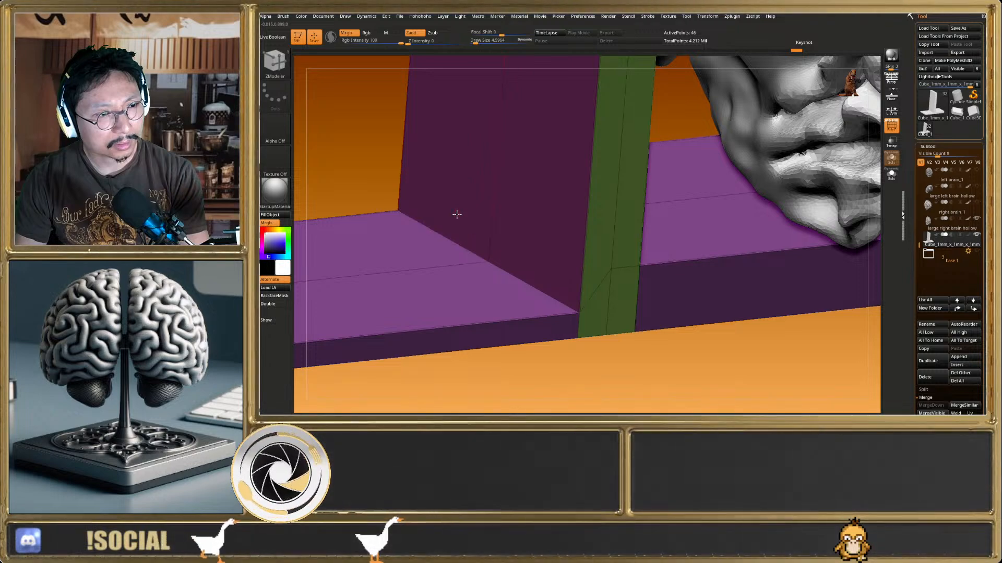
Preview the stand with dynamic subdivision and examine the curved transition into the thin foot from the front and back
key(d)
key(shift+f)
shift+right_drag(487, 255, 496, 228)
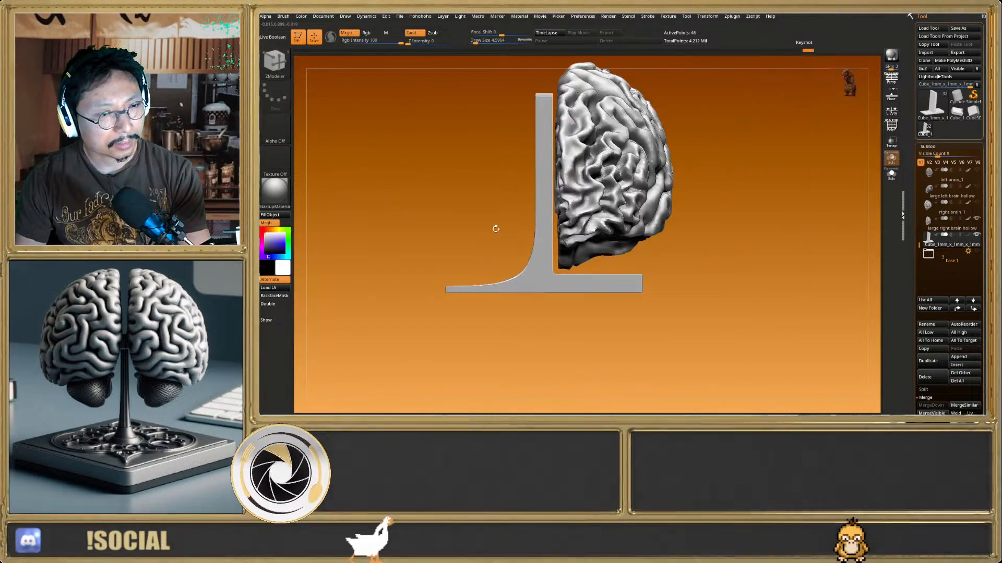
mouse_move(523, 301)
right_down()
mouse_move(591, 315)
mouse_move(575, 376)
right_up()
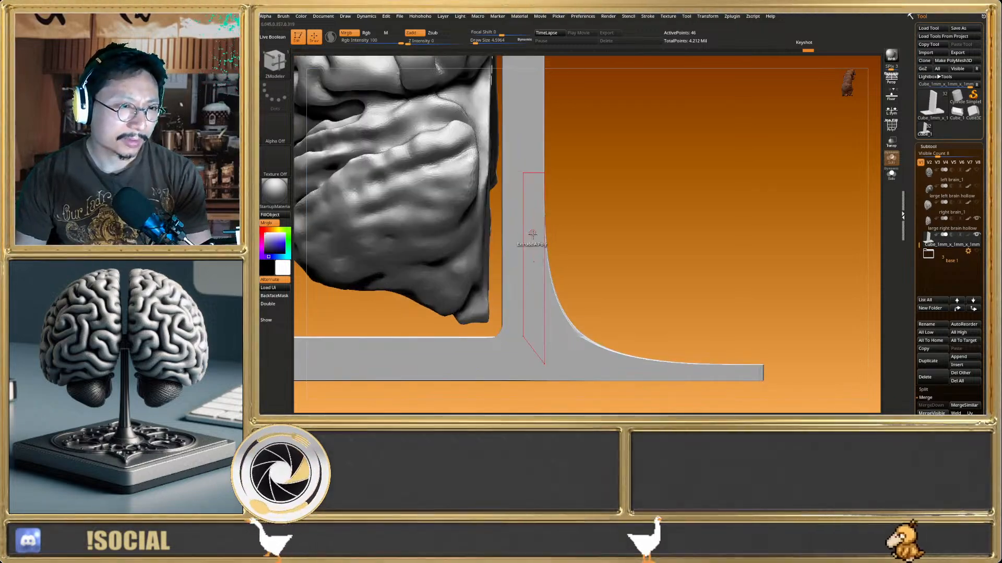
key(shift+f)
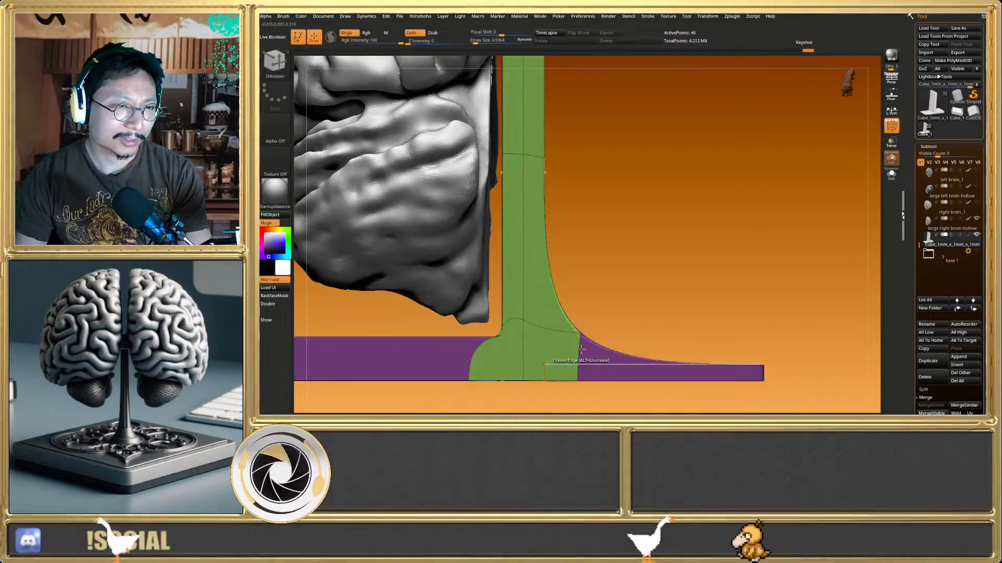
ctrl+right_drag(581, 348, 556, 322)
key(shift+f)
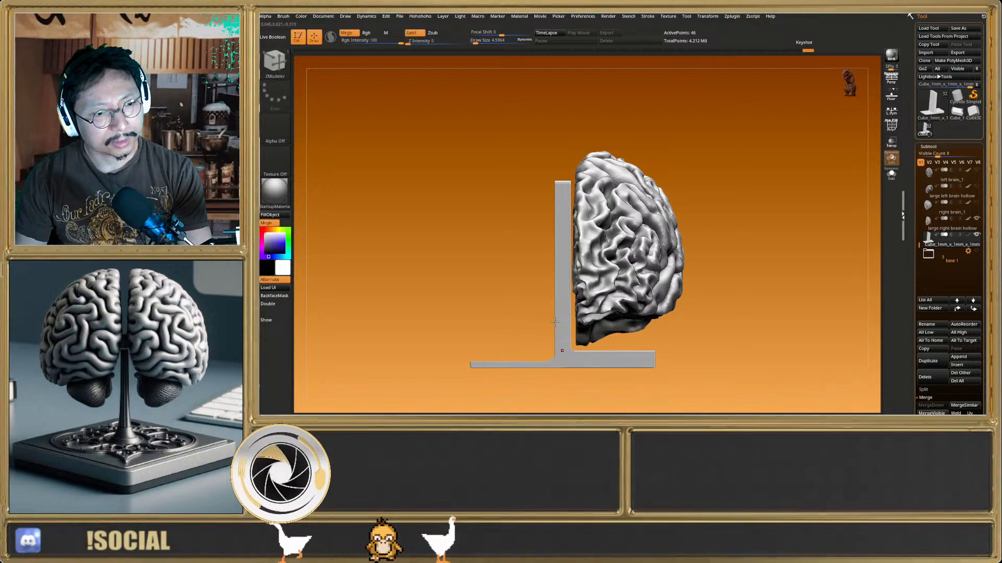
Isolate the middle edge where the vertical plate meets the foot, lower it by about 0.028, and check the smoothed transition
mouse_move(555, 322)
right_down()
mouse_move(548, 364)
mouse_move(533, 302)
right_up()
key(shift+f)
key(ctrl)
key(w)
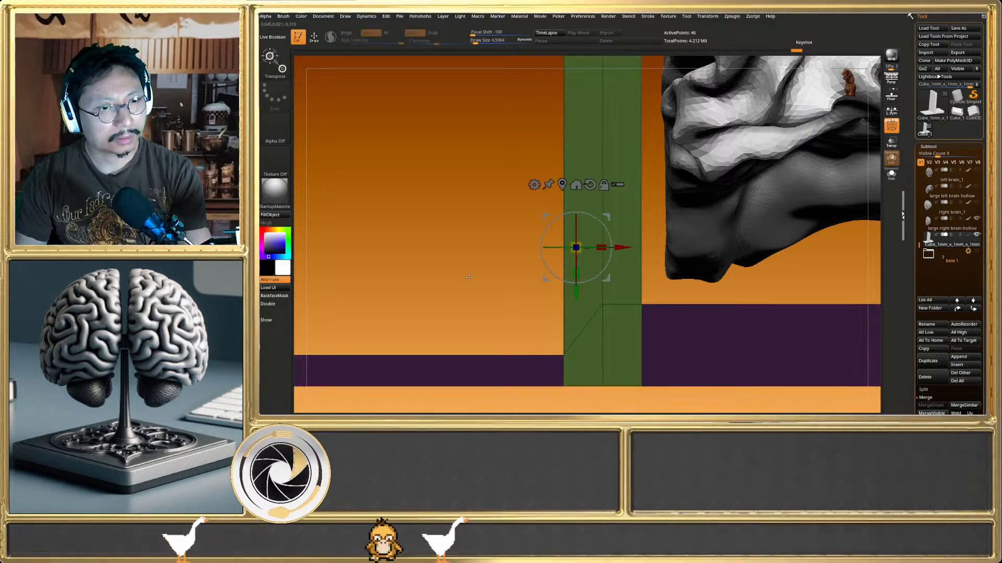
key(shift+f)
drag(574, 302, 575, 367)
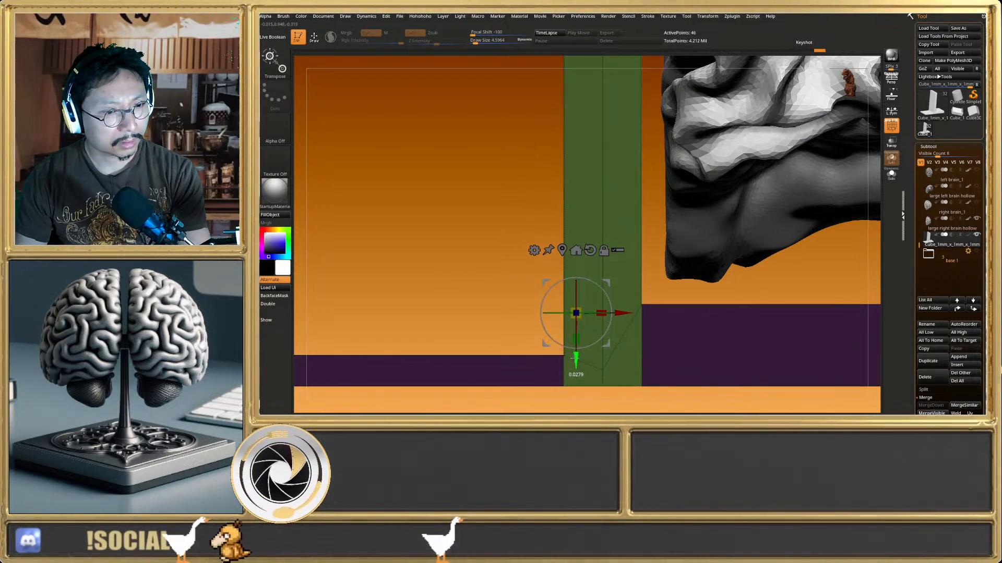
key(q)
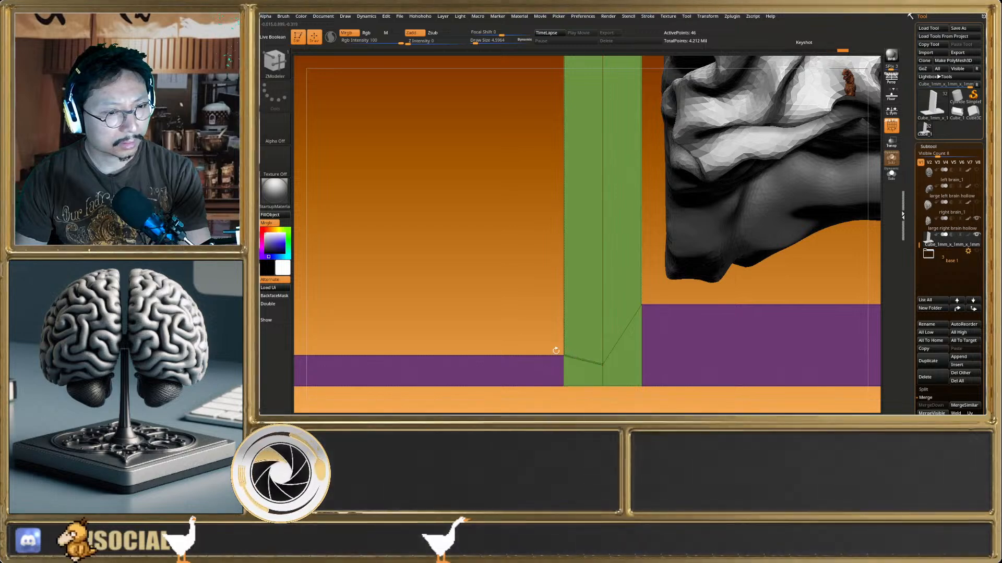
drag(554, 351, 464, 343)
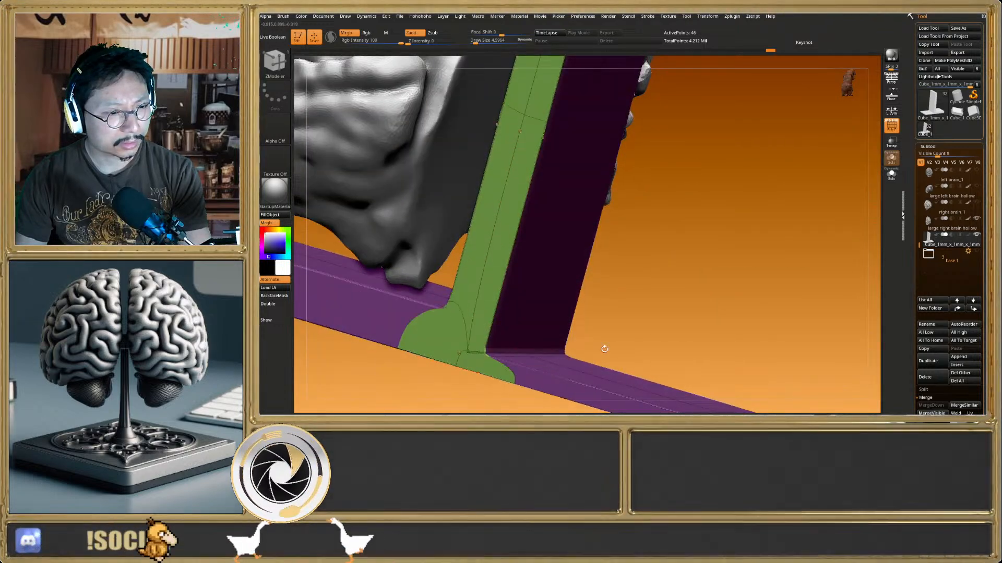
drag(604, 349, 619, 308)
Put the stand into a new subtool folder named base 2 and place that folder below base 1
key(ctrl+n)
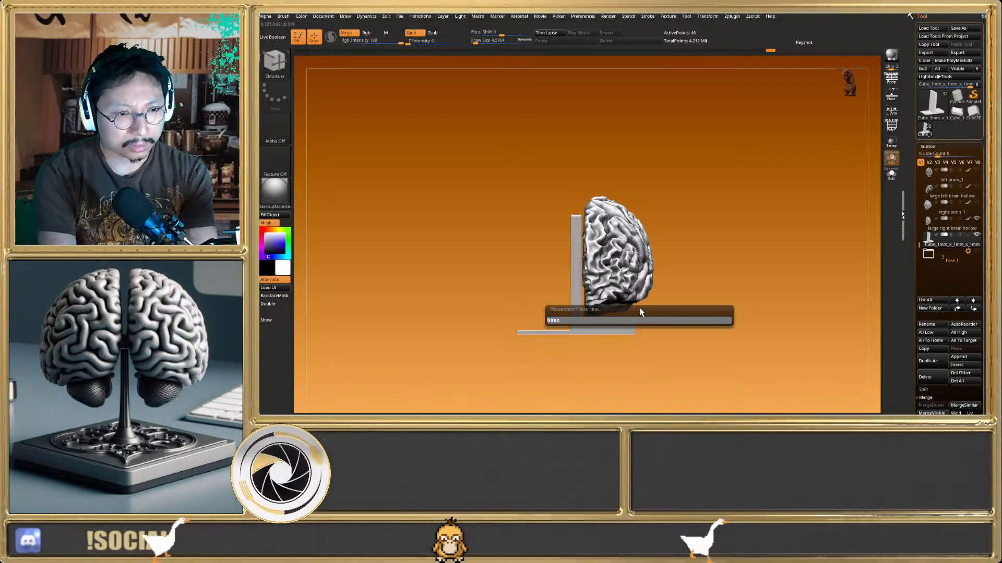
key(Return)
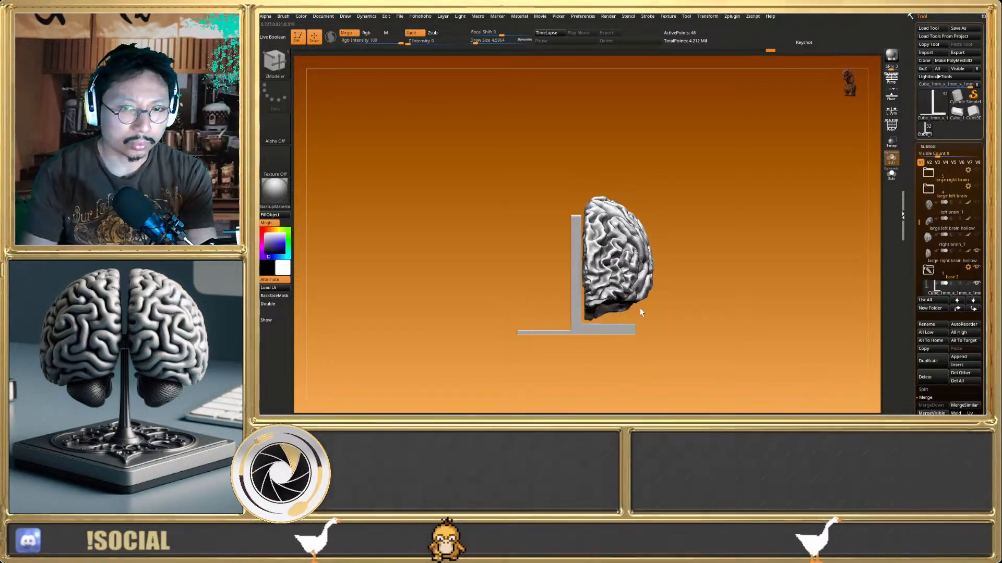
mouse_move(927, 271)
mouse_down()
mouse_move(930, 294)
mouse_move(934, 282)
mouse_up()
Check the stand against the brain from the side and make the large right brain hollow the active subtool
drag(783, 279, 615, 272)
key(w)
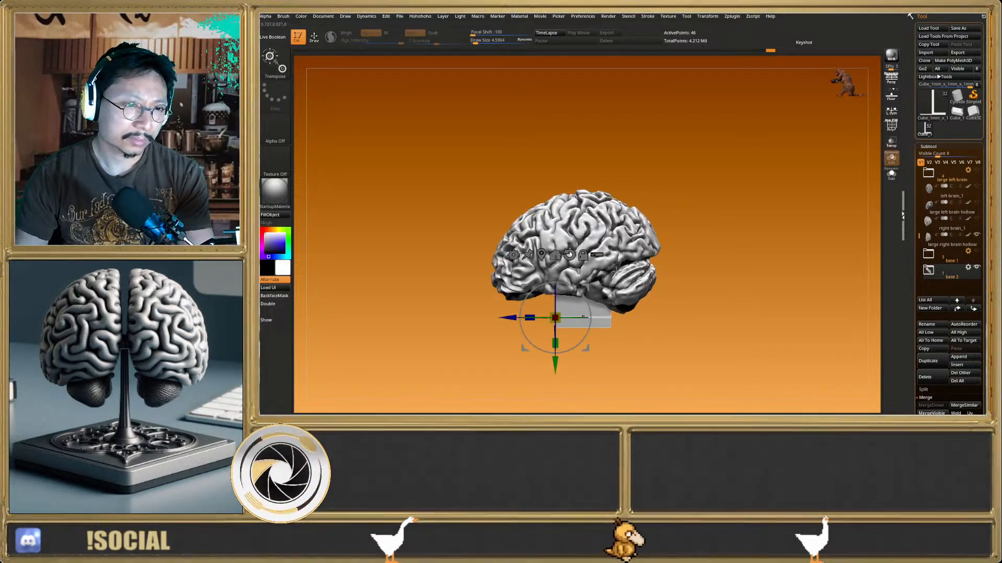
key(q)
drag(585, 348, 728, 354)
click(937, 239)
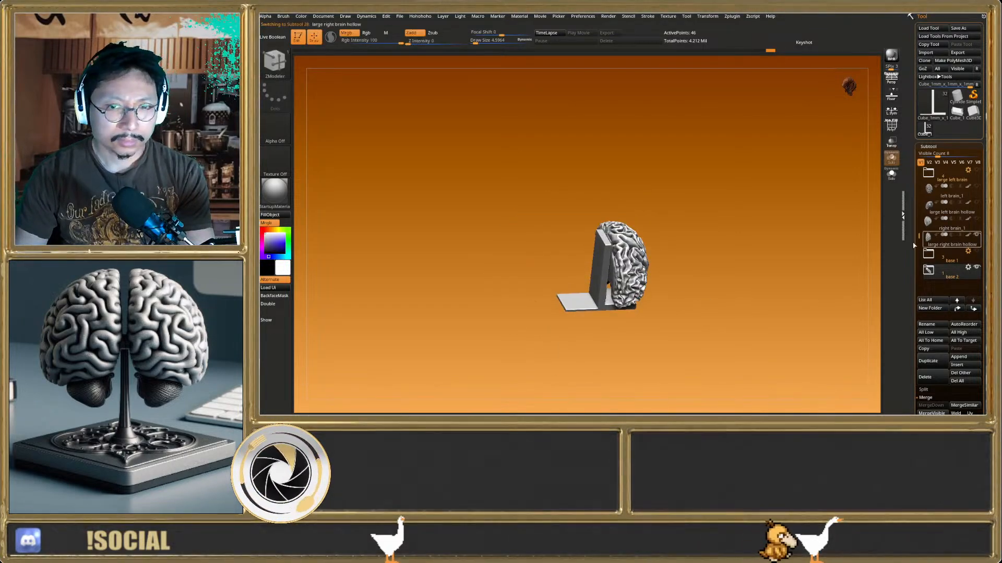
Increase the brush draw size to about 107.6 and save the project
drag(861, 293, 870, 352)
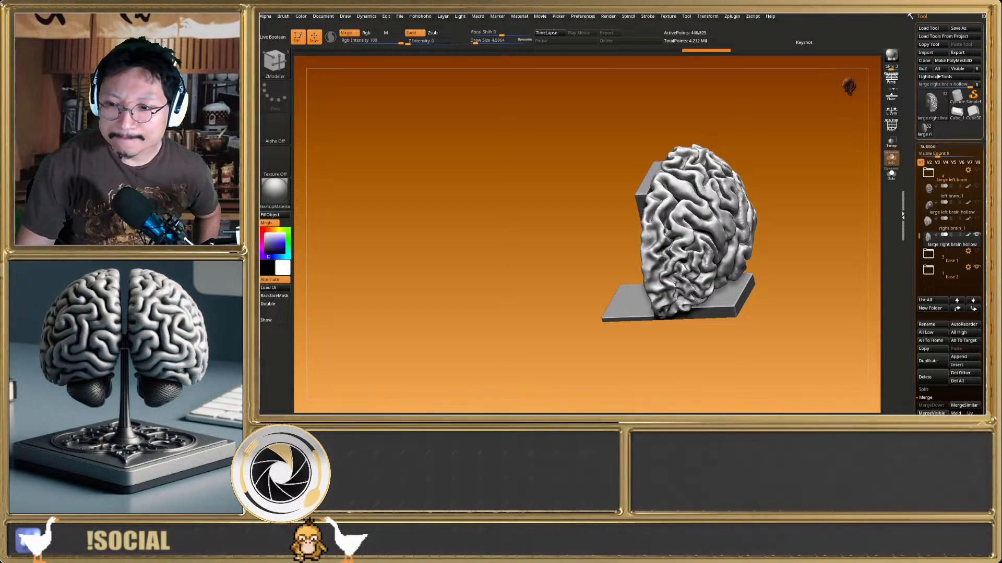
right_drag(699, 238, 713, 258)
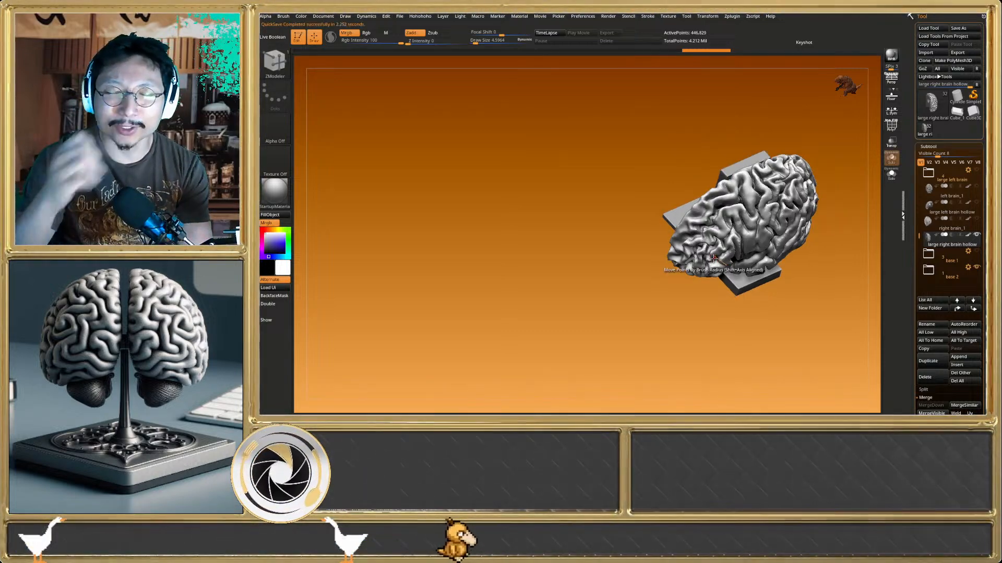
mouse_move(713, 258)
right_down()
mouse_move(599, 239)
mouse_move(642, 249)
right_up()
key(s)
drag(642, 250, 652, 249)
ctrl+right_drag(654, 250, 647, 250)
mouse_move(647, 249)
alt+right_down()
mouse_move(527, 222)
mouse_move(579, 235)
mouse_move(546, 248)
mouse_move(661, 279)
alt+right_up()
key(shift+f)
key(shift+f)
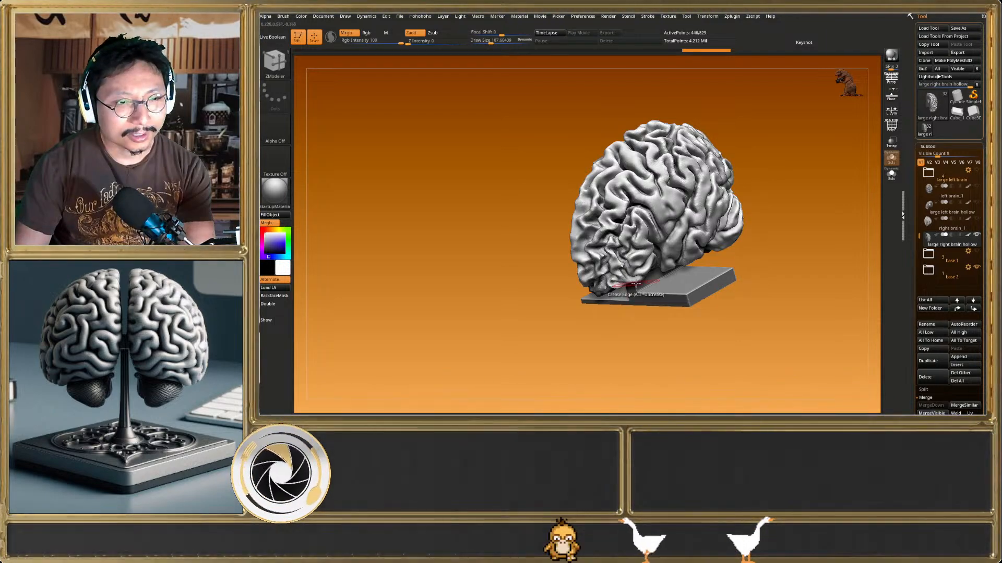
right_drag(610, 295, 609, 261)
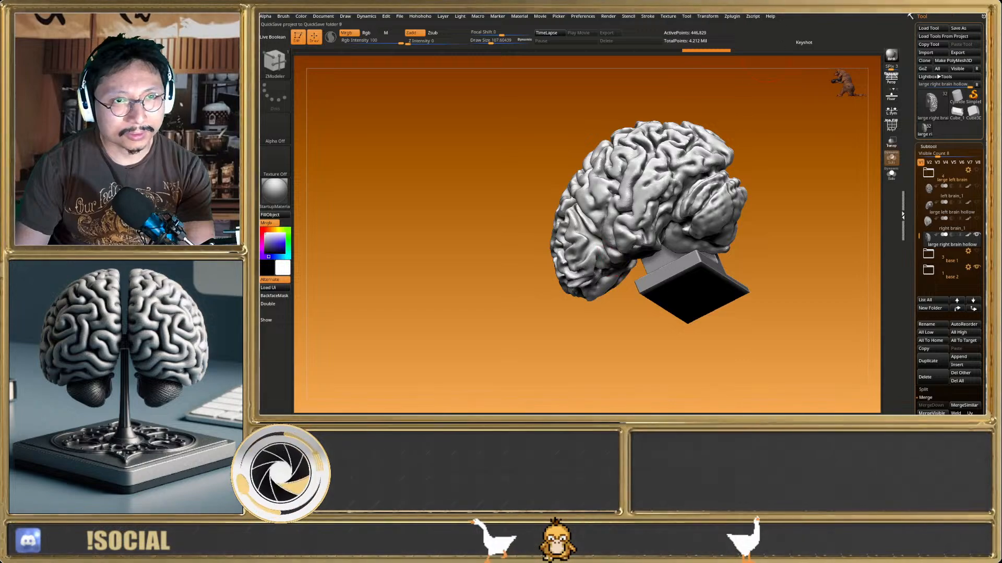
key(ctrl+s)
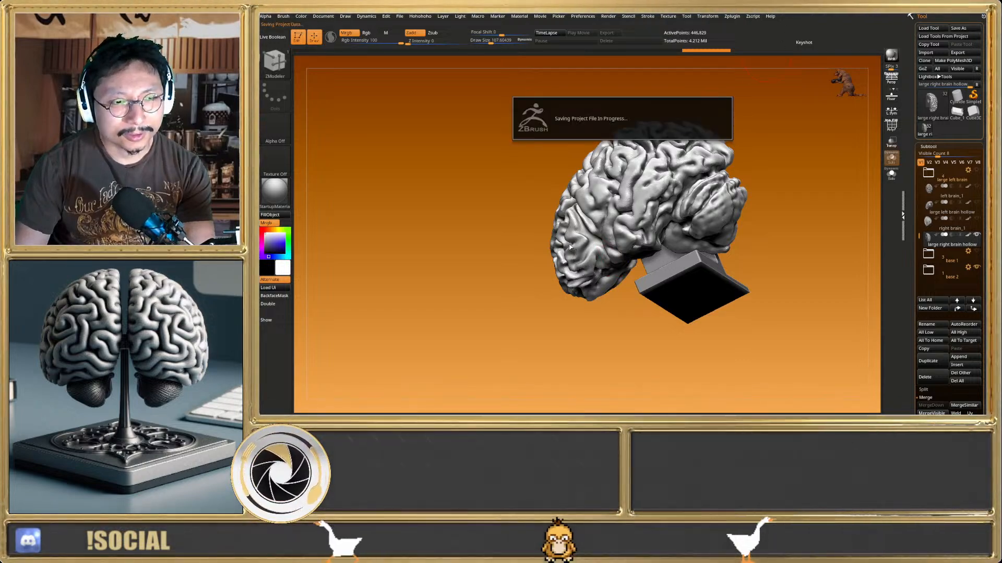
Examine how the right brain half sits on the inverted-T stand from the back, front and side
mouse_move(552, 238)
right_down()
mouse_move(639, 240)
mouse_move(556, 236)
mouse_move(553, 209)
mouse_move(519, 267)
mouse_move(568, 274)
right_up()
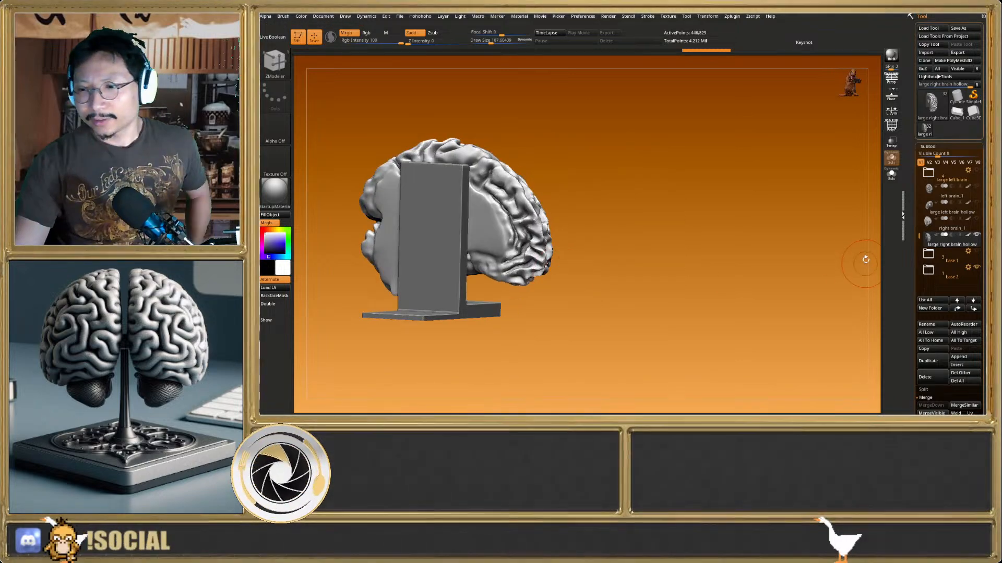
right_drag(792, 260, 857, 324)
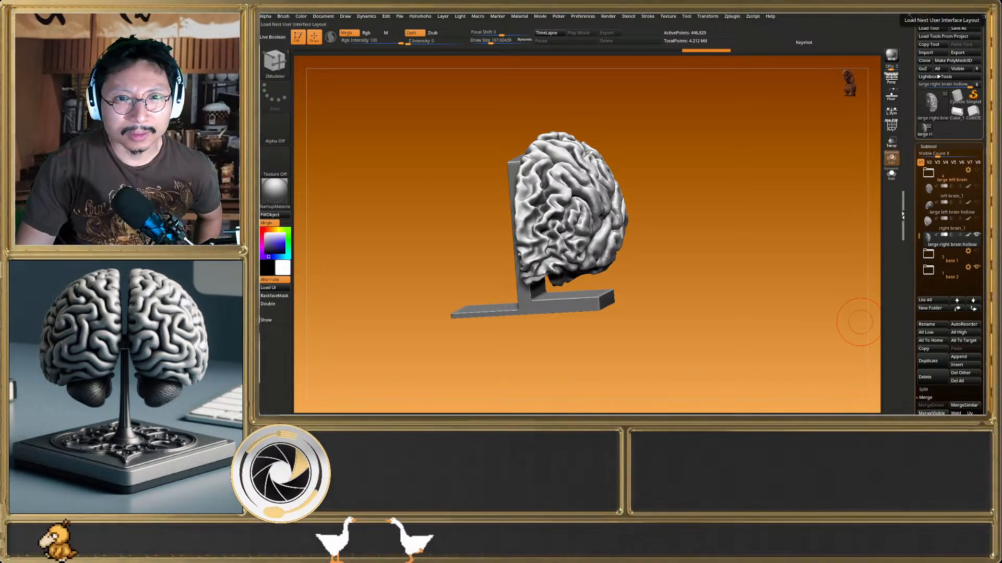
drag(860, 324, 880, 308)
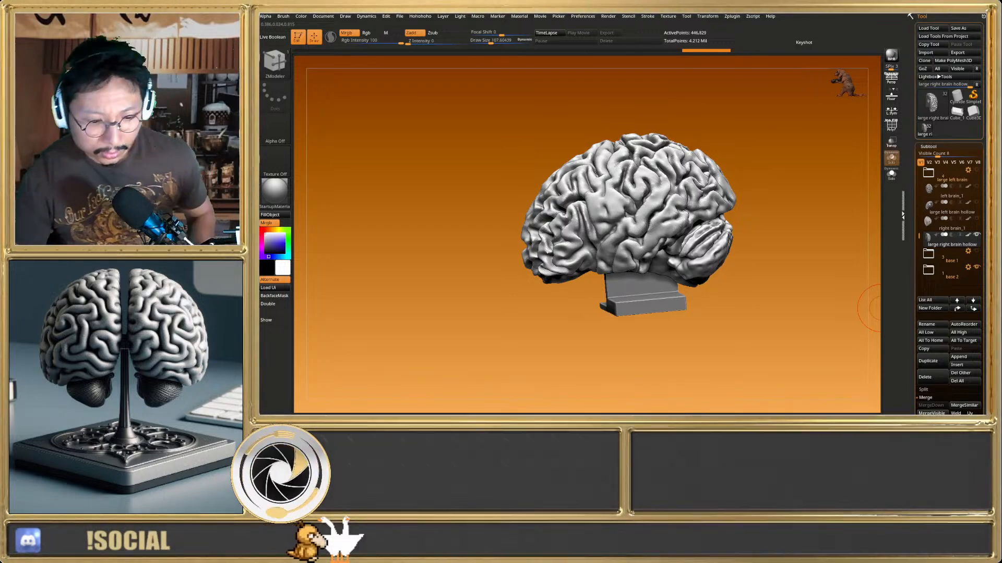
drag(868, 324, 762, 258)
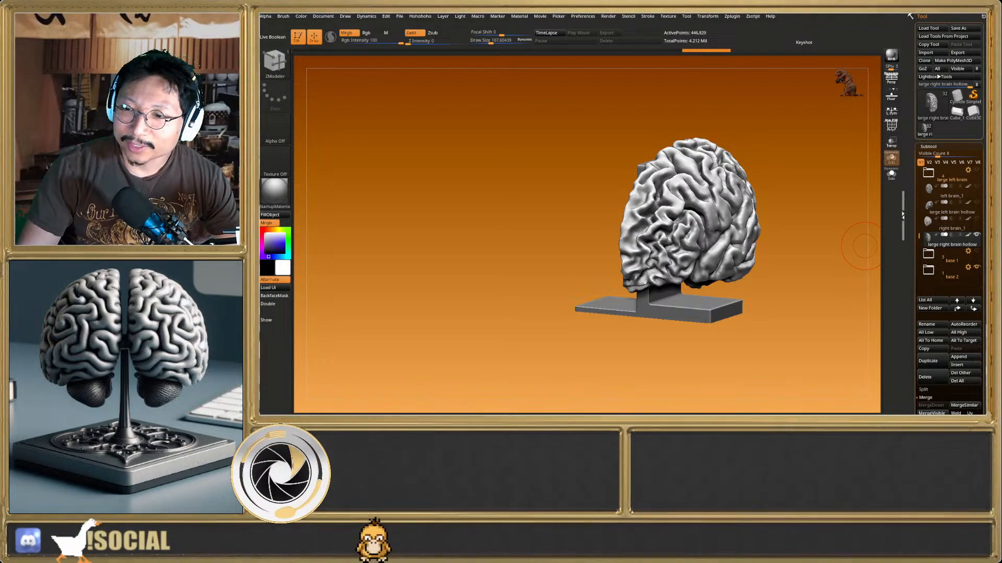
right_drag(679, 249, 710, 253)
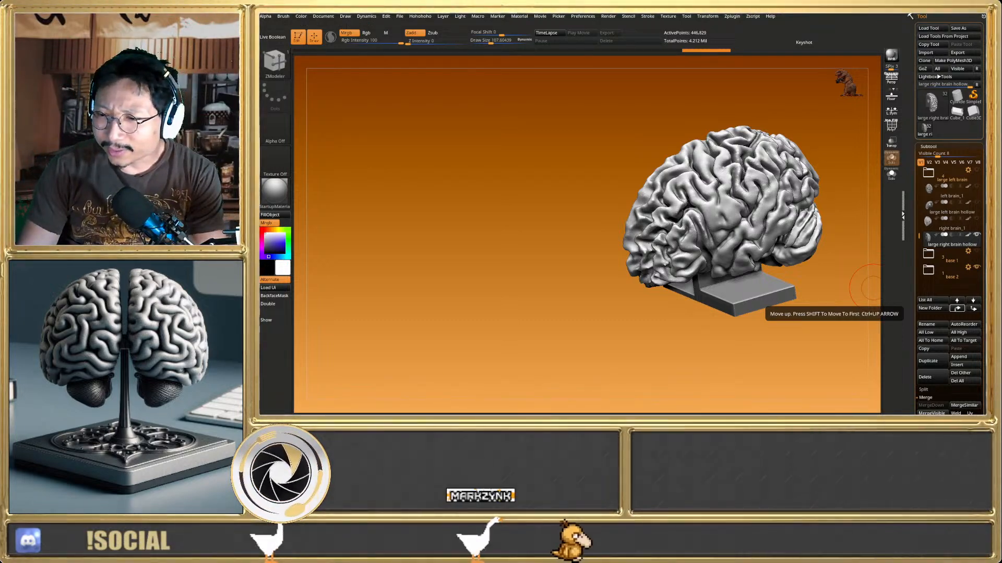
mouse_move(870, 286)
mouse_down()
mouse_move(829, 286)
mouse_move(866, 269)
mouse_up()
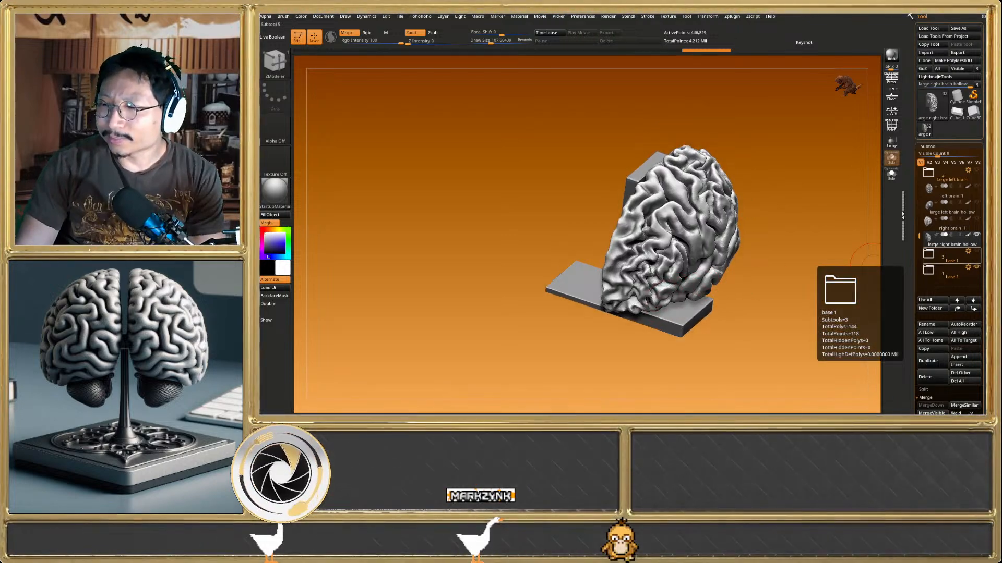